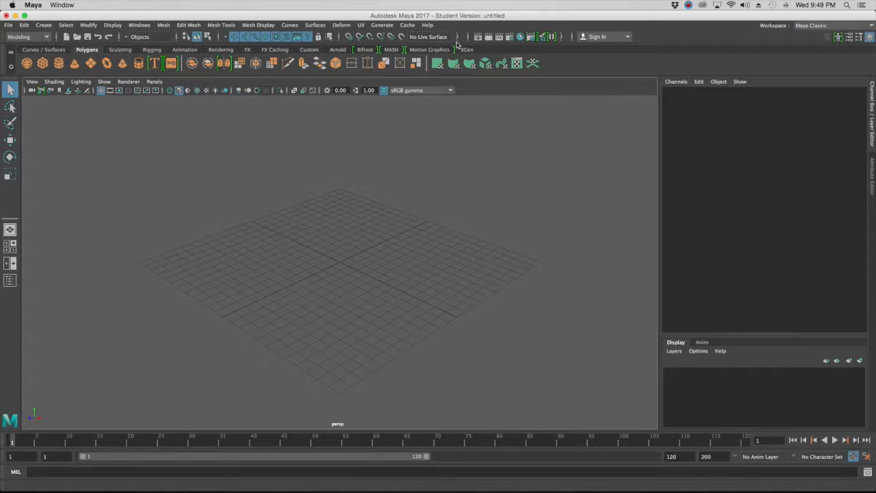
- Choose the Modeling menu set and the Maya Classic workspace
click(49, 37)
click(49, 38)
click(49, 38)
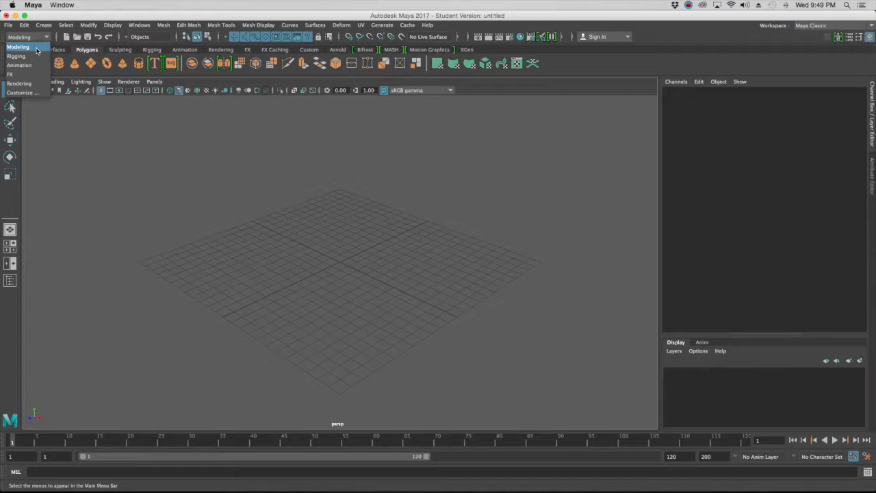
click(37, 49)
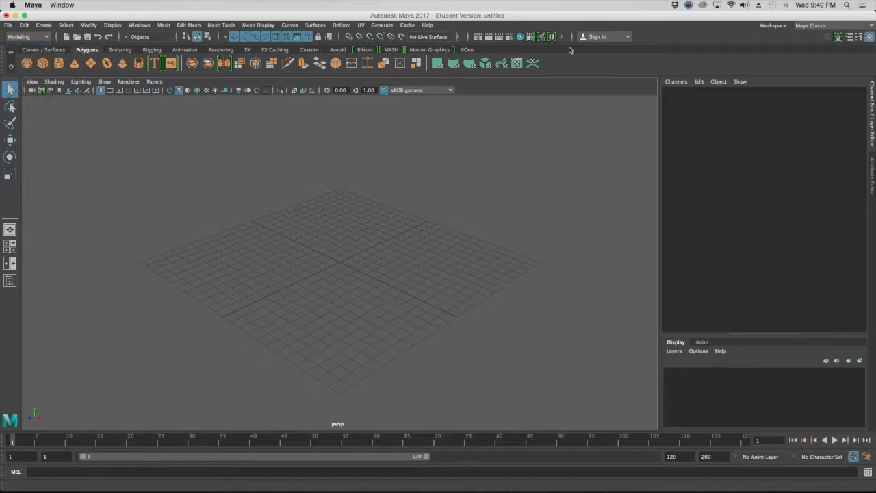
click(809, 27)
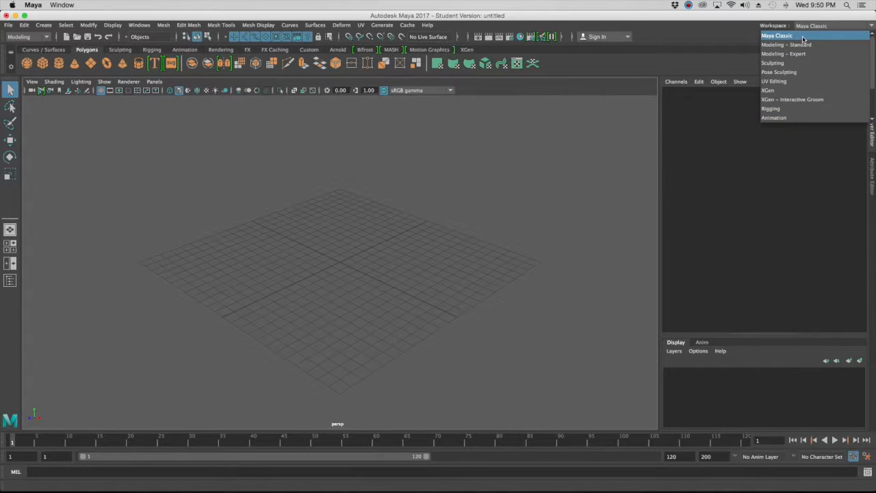
click(803, 38)
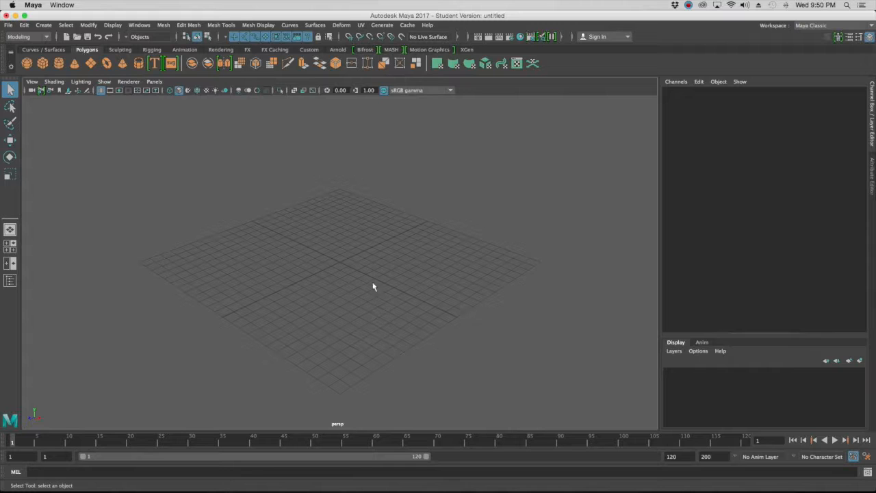
- View the four-panel layout and return to the single perspective view
key(space)
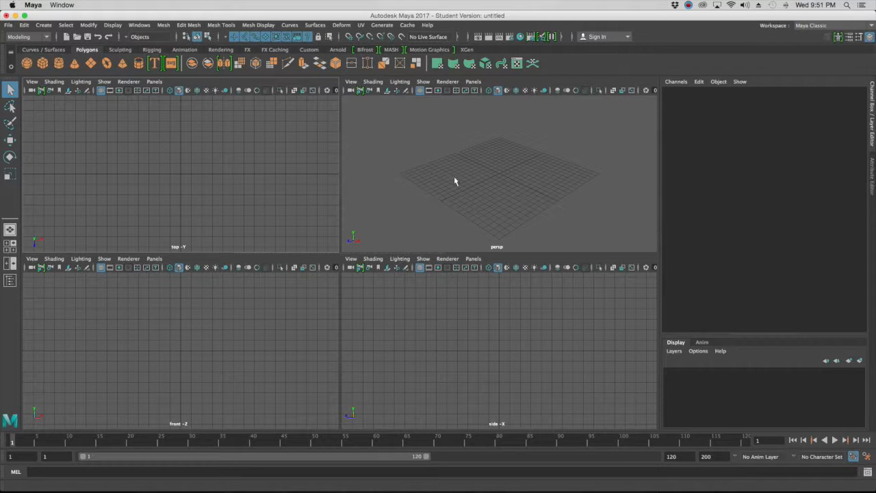
key(space)
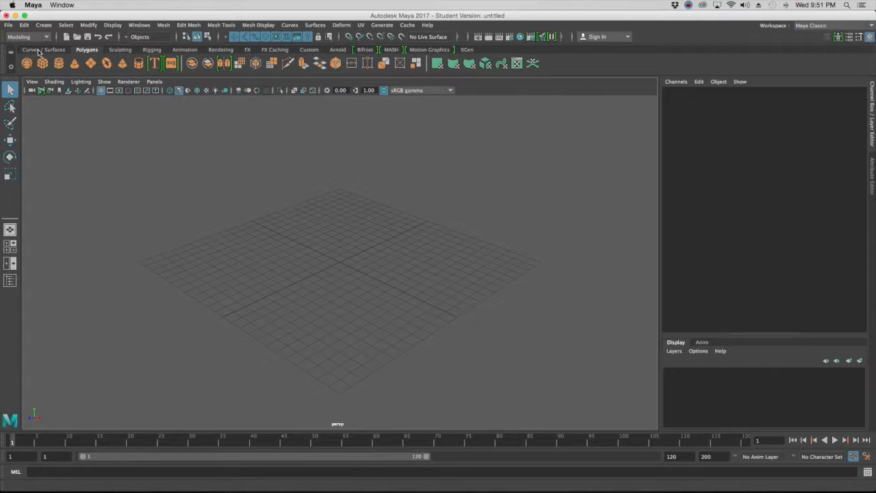
- Browse the Curves / Surfaces, Sculpting, Rigging and Animation shelves and return to the Polygons shelf
click(62, 54)
click(83, 54)
click(120, 52)
click(159, 50)
click(176, 50)
click(88, 51)
- Look at the Attribute Editor, return to the Channel Box, and enlarge the Layer Editor beneath it
click(872, 164)
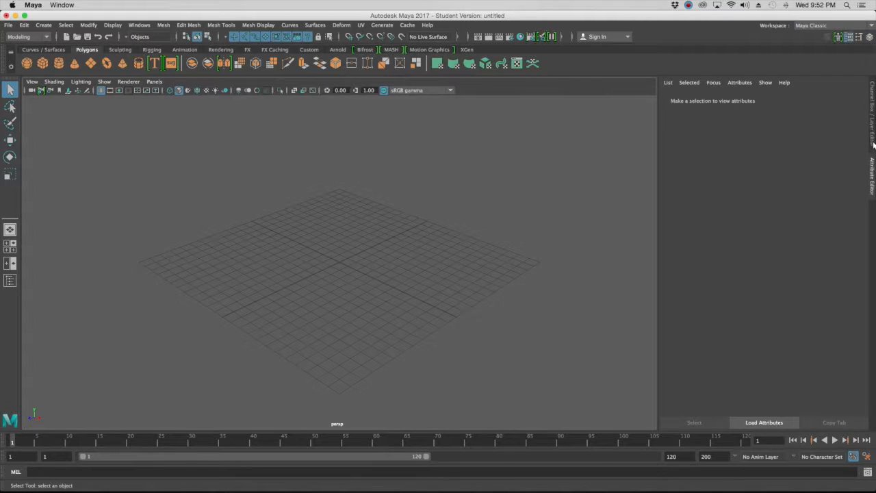
click(871, 132)
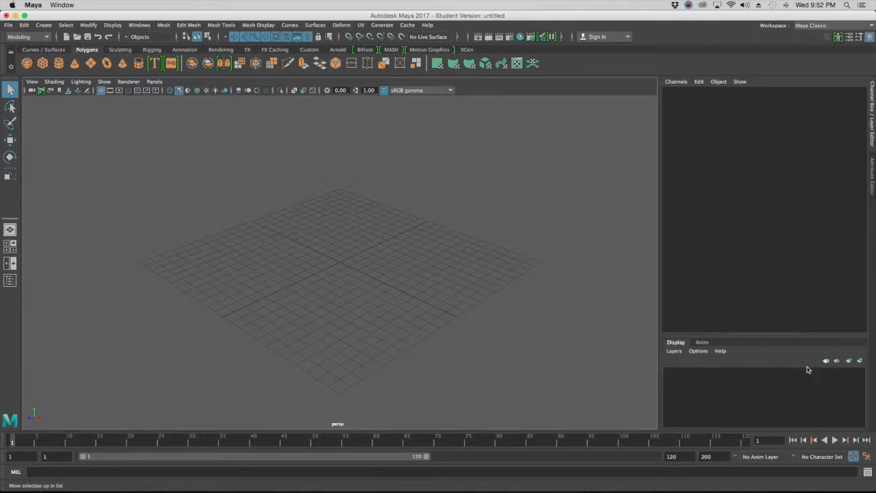
drag(799, 334, 768, 310)
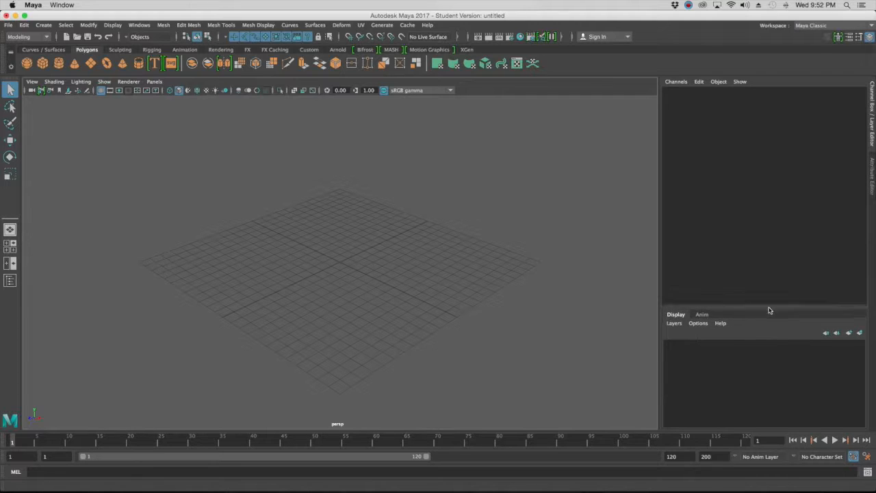
click(701, 315)
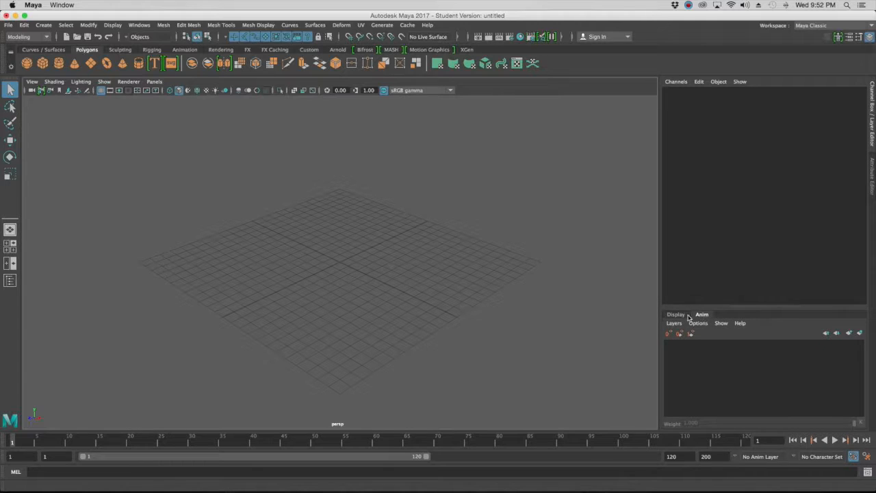
click(684, 315)
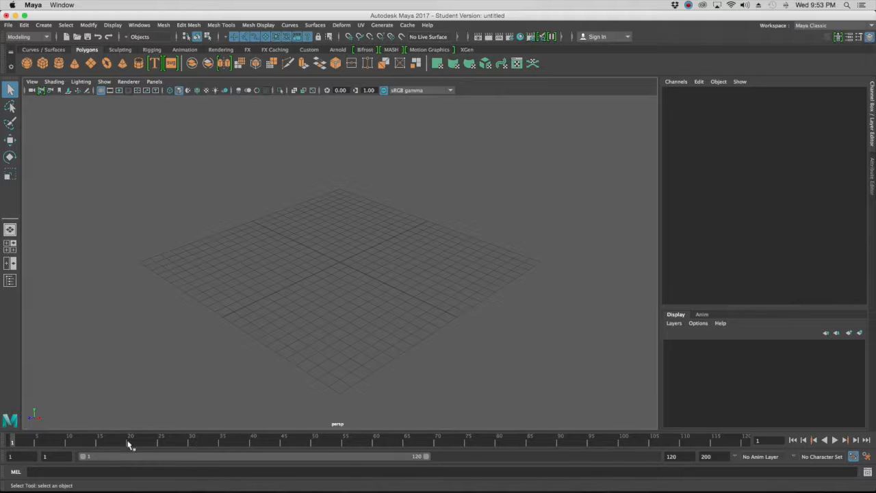
- Play and scrub the empty scene's timeline and try out the playback range slider
key(alt+v)
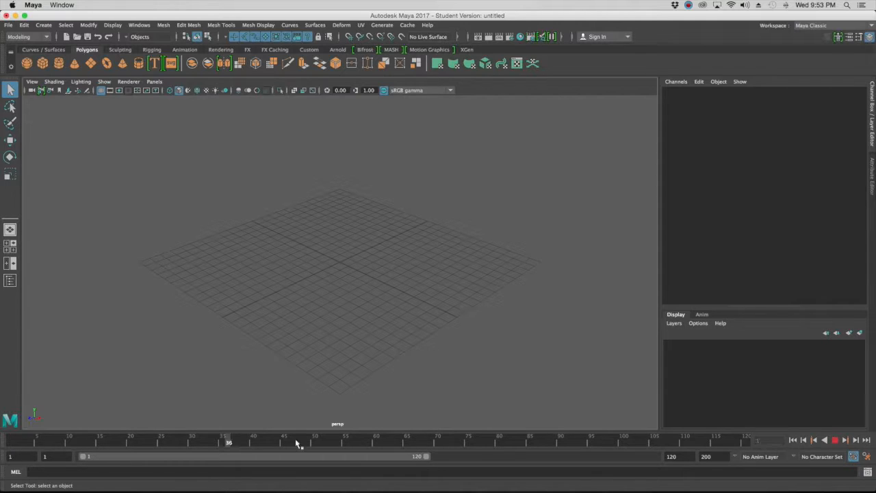
drag(790, 444, 2, 444)
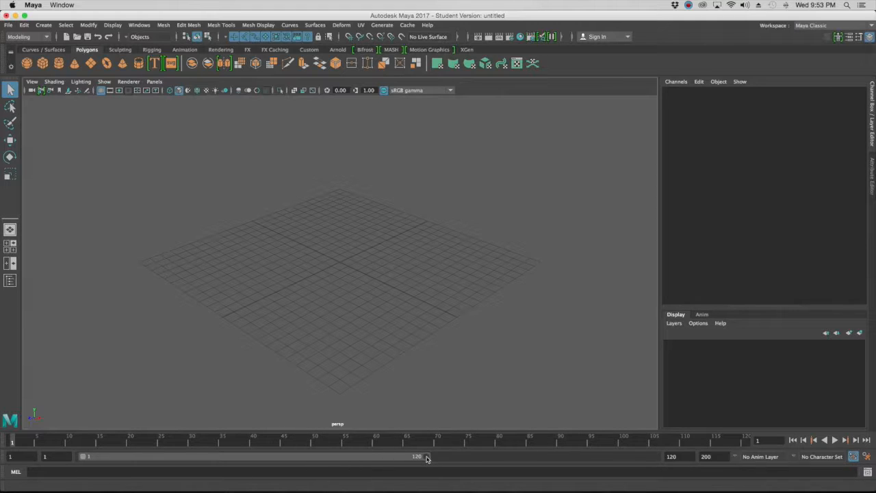
drag(425, 458, 456, 464)
click(833, 441)
- Set the undo queue to Infinite in the preferences and save them
click(867, 456)
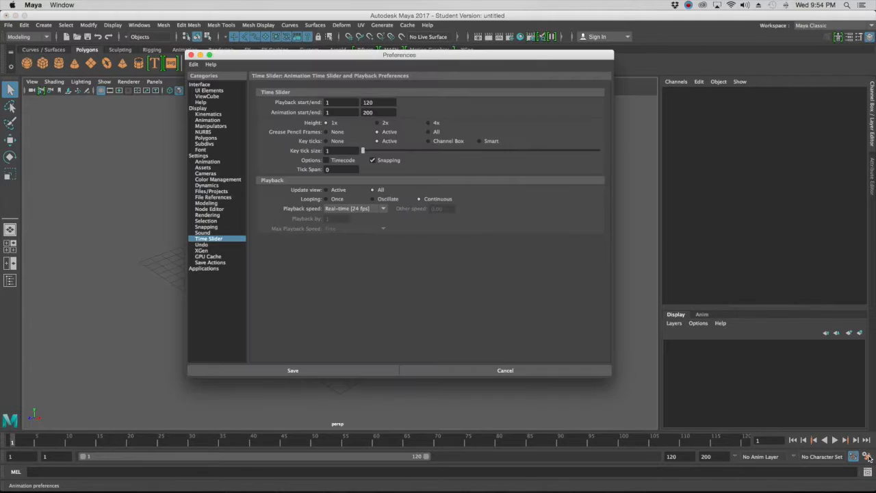
drag(412, 56, 520, 80)
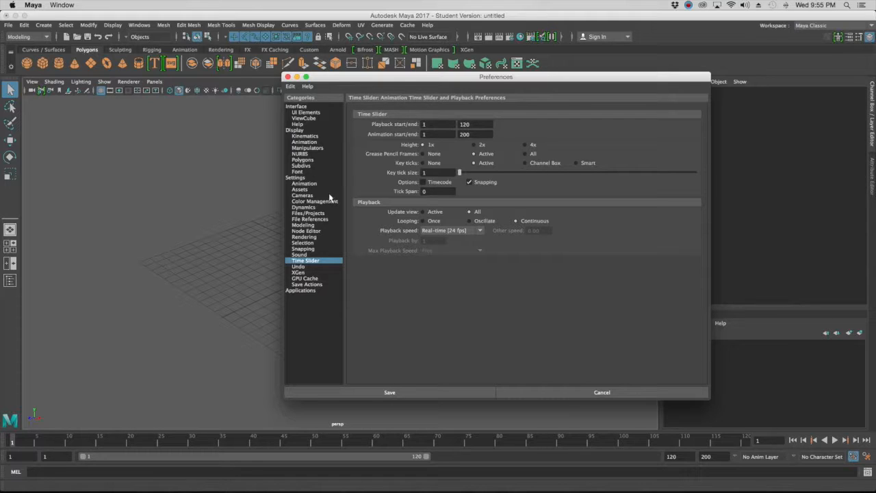
click(315, 261)
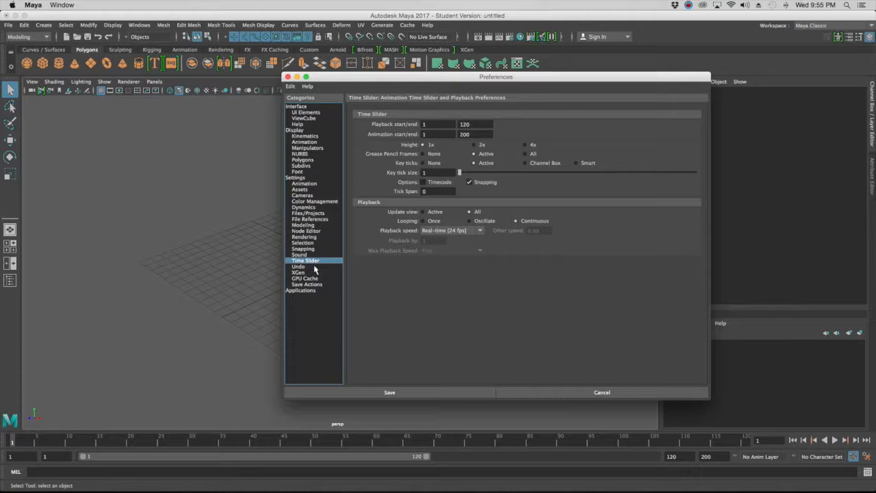
click(308, 268)
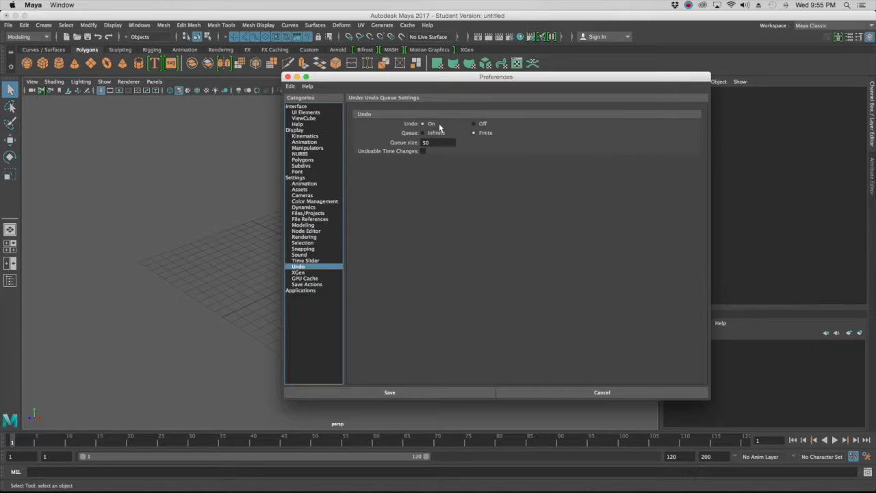
click(423, 133)
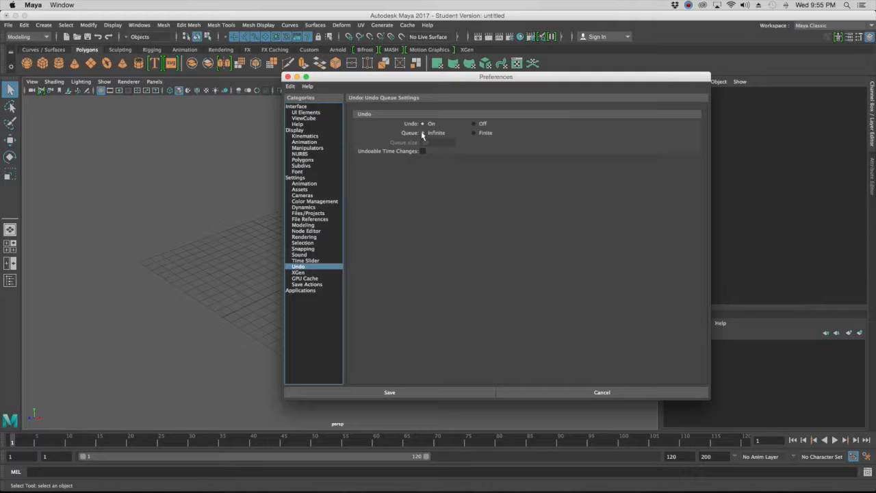
click(474, 133)
click(431, 134)
click(401, 391)
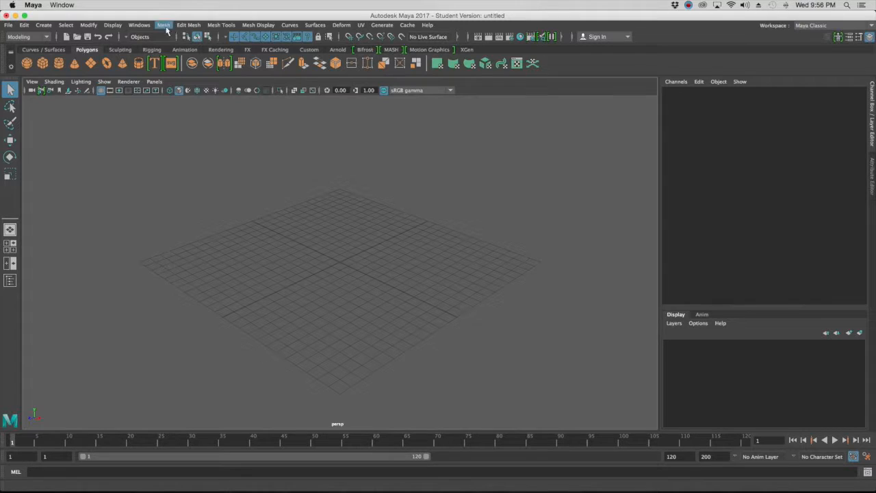
click(8, 26)
mouse_move(24, 26)
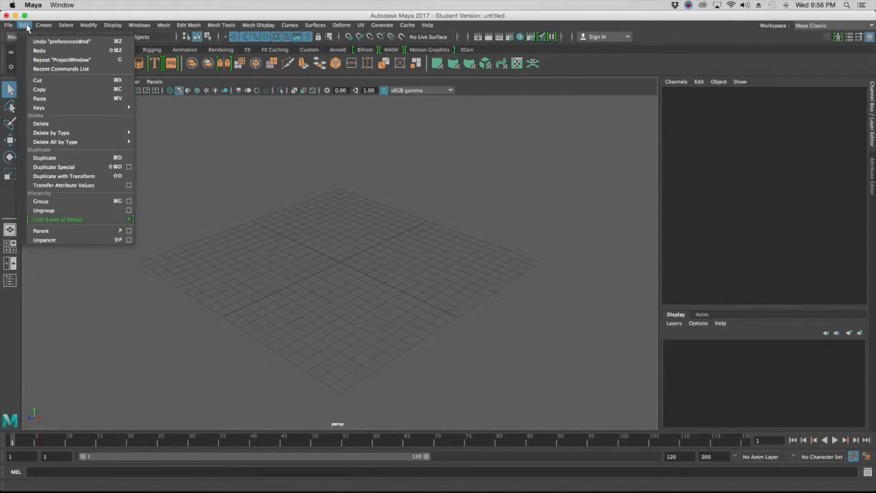
mouse_move(87, 25)
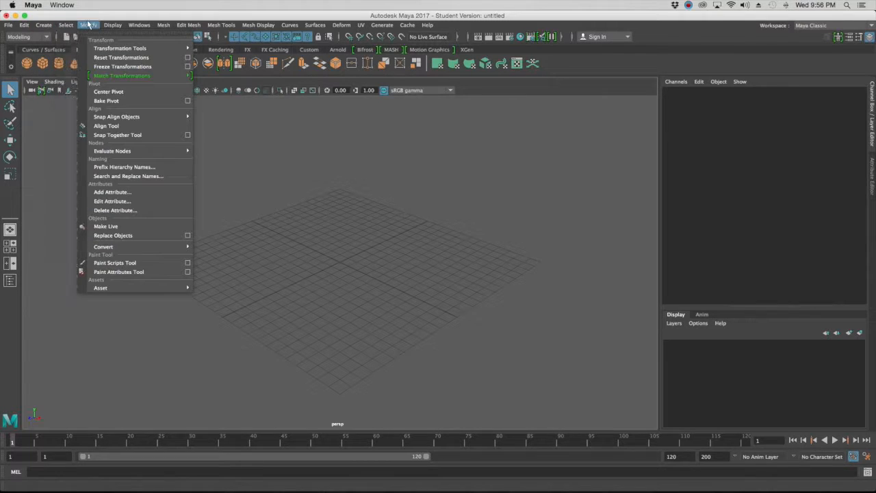
mouse_move(259, 26)
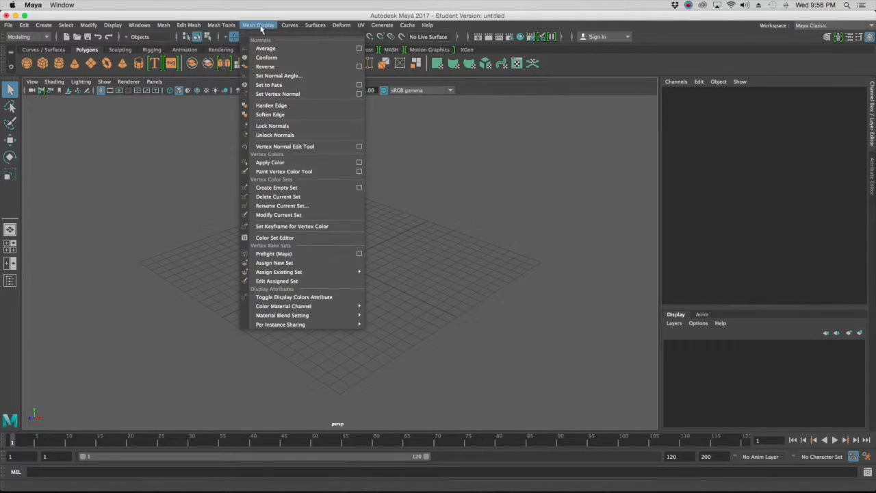
mouse_move(376, 26)
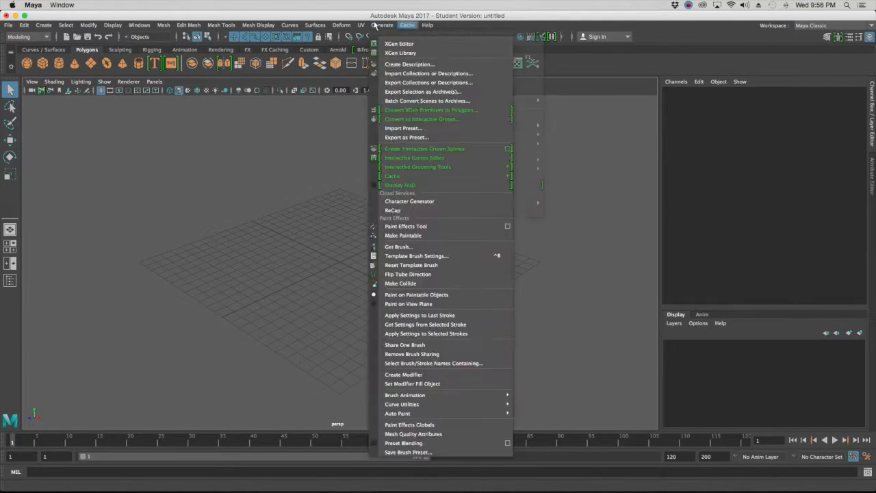
mouse_move(152, 26)
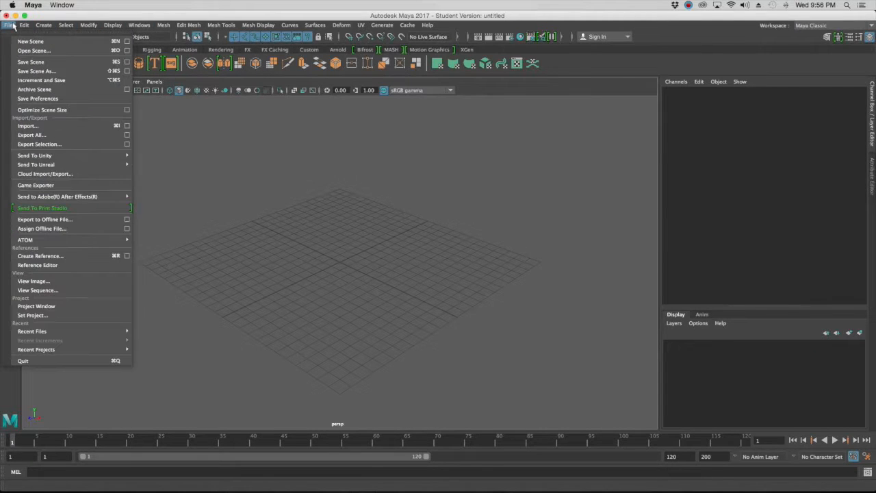
click(268, 185)
- Open the Project Window and review the current project's primary folder locations
click(6, 25)
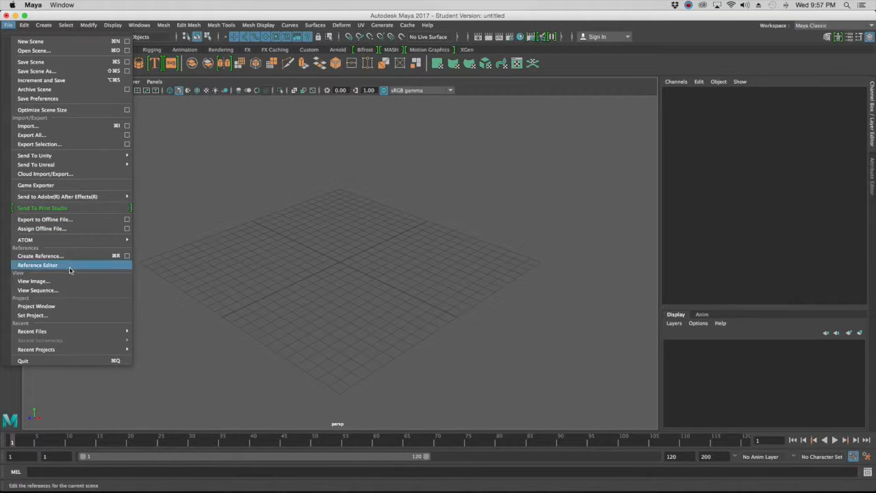
click(37, 308)
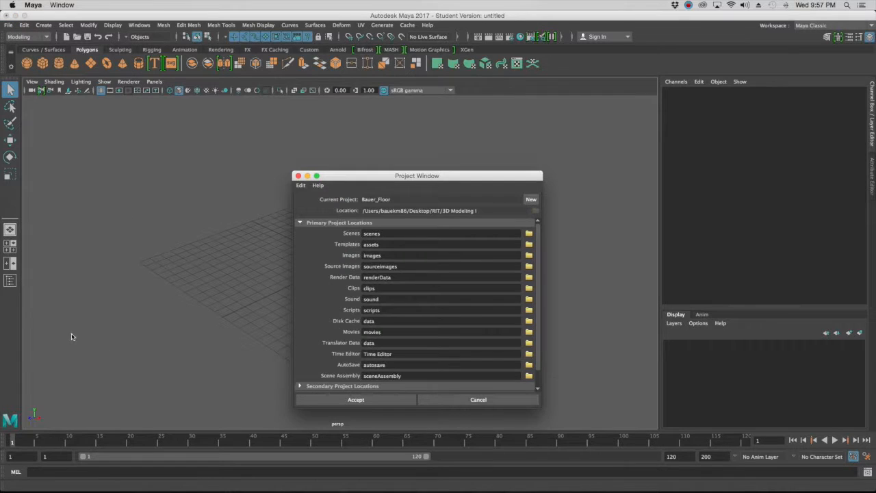
drag(466, 177, 442, 150)
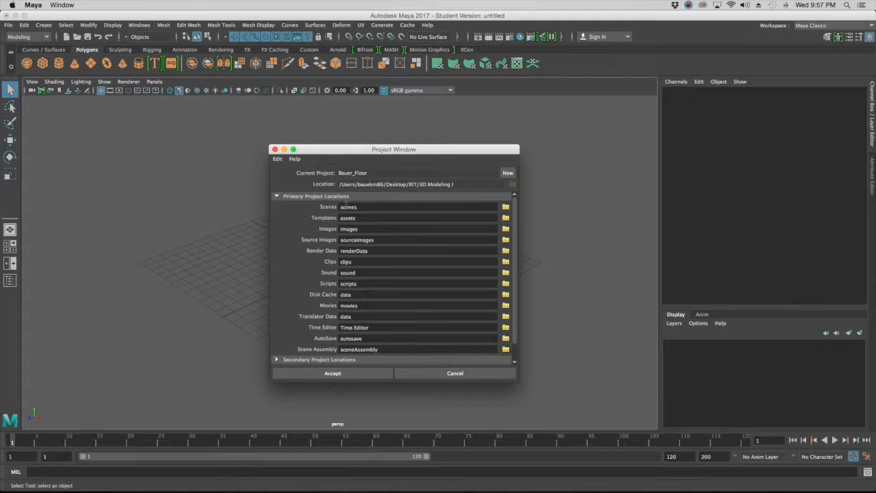
scroll(328, 274, down, 3)
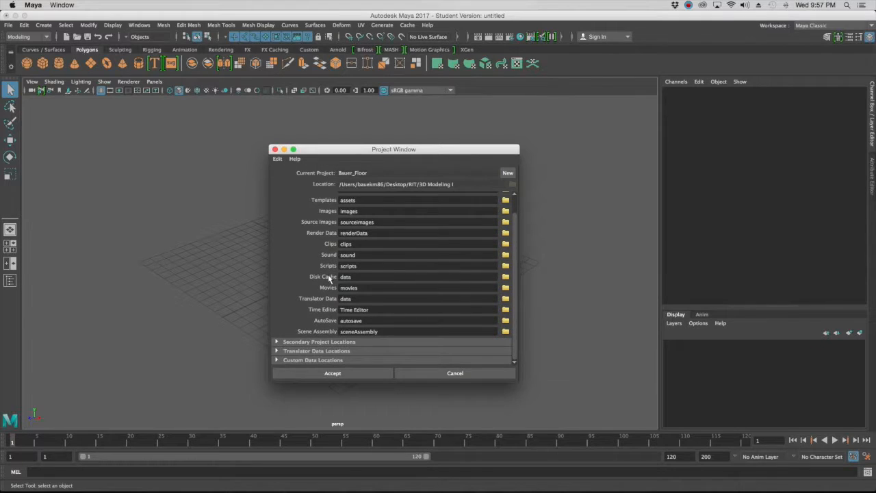
scroll(328, 274, up, 3)
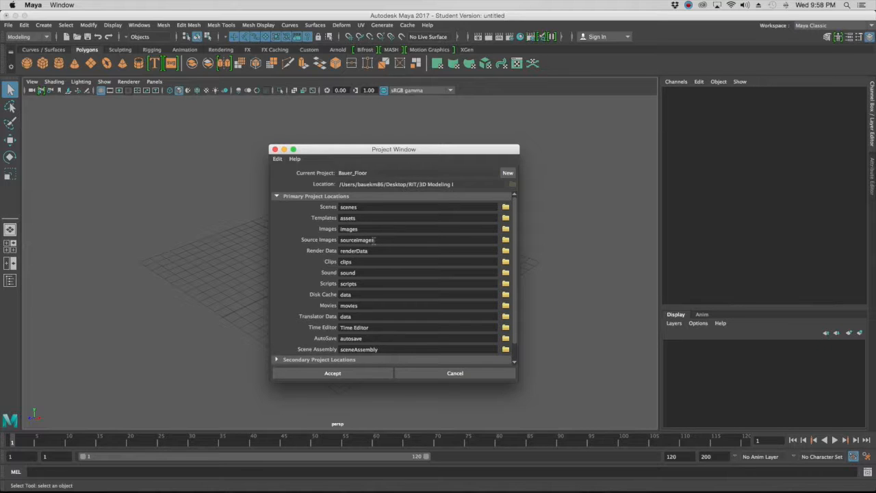
scroll(346, 274, down, 2)
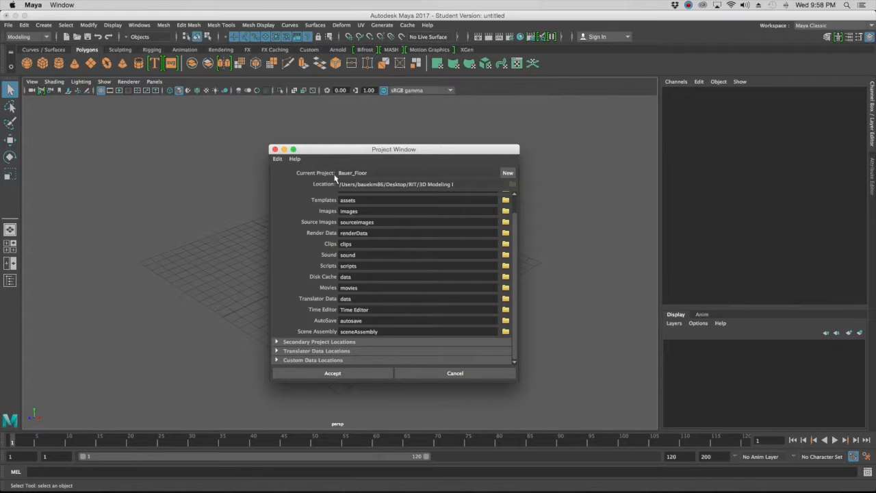
scroll(447, 262, up, 2)
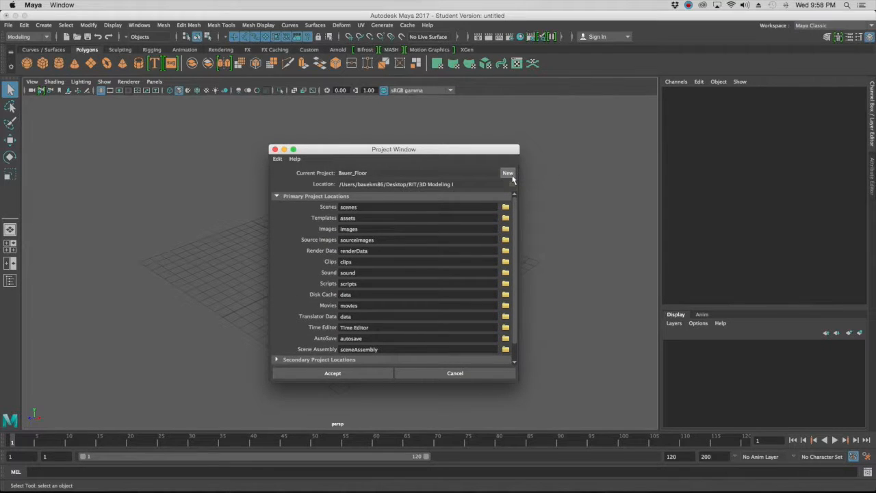
- Create a new project on the Desktop, named with the owner's surname followed by _ModelingIntro, keeping the default folder locations
click(511, 173)
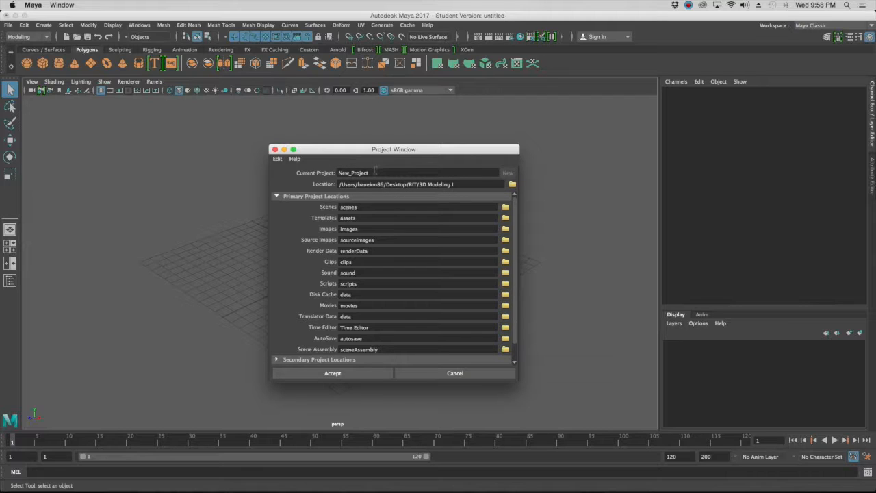
drag(367, 173, 309, 172)
text(Bauer_ModelingIntro)
click(512, 184)
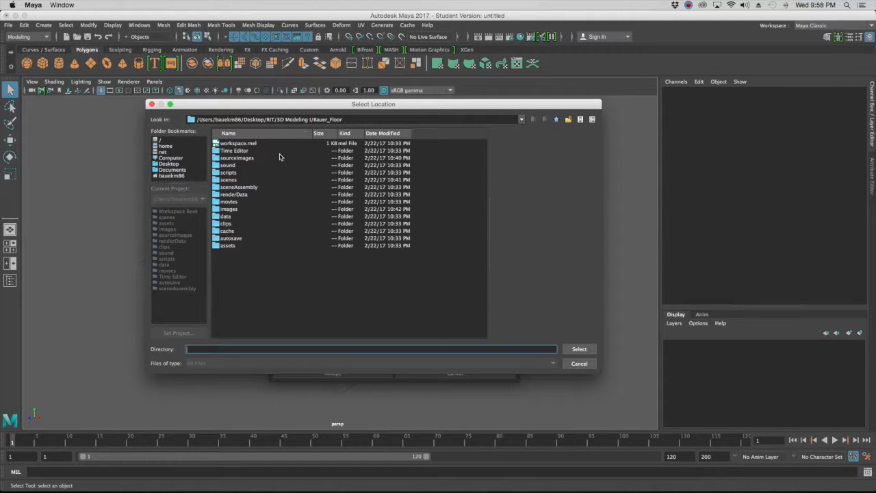
click(184, 166)
click(577, 349)
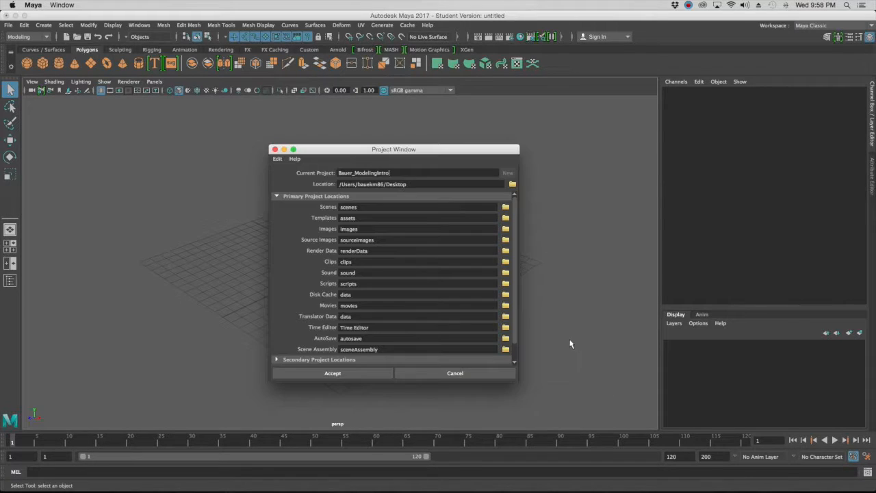
click(358, 375)
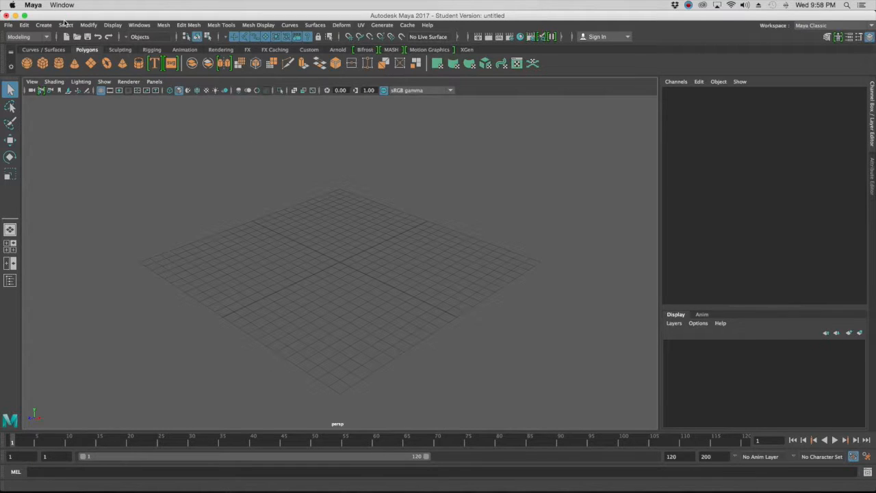
- Switch to Finder, close the leftover windows, and open the new project folder from the Desktop as a full-screen list
click(15, 15)
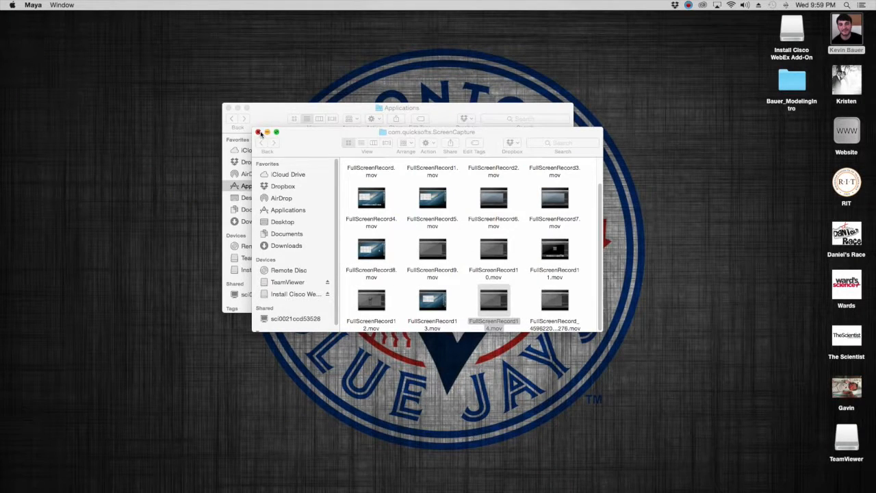
click(258, 132)
click(230, 108)
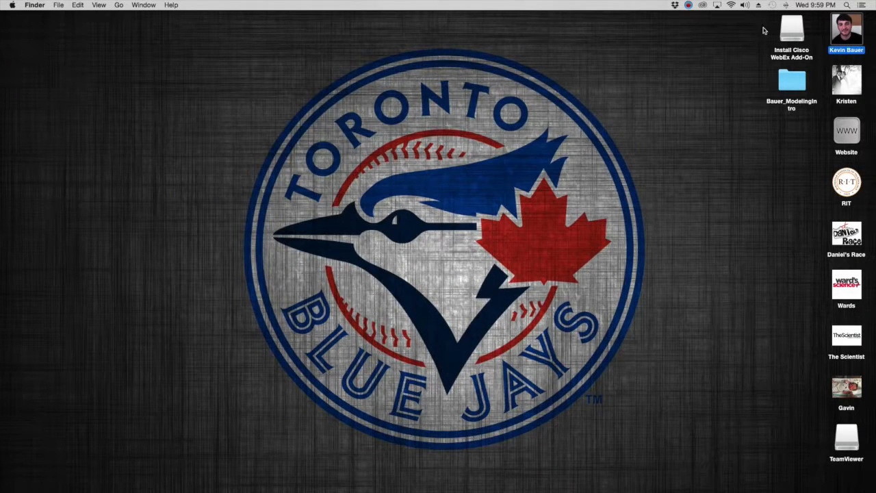
double_click(792, 85)
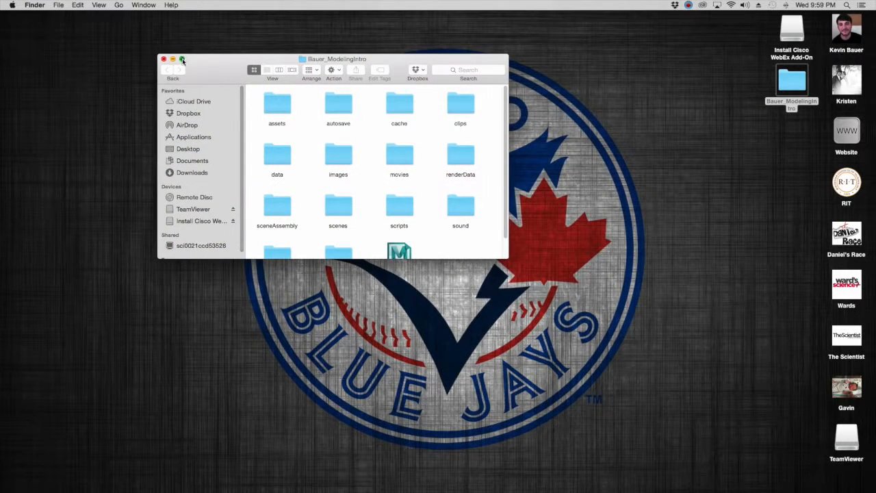
click(182, 59)
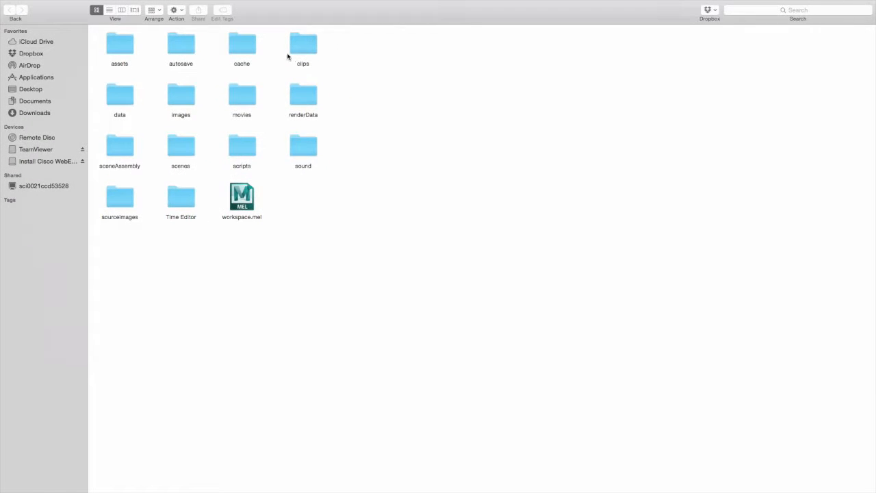
click(109, 10)
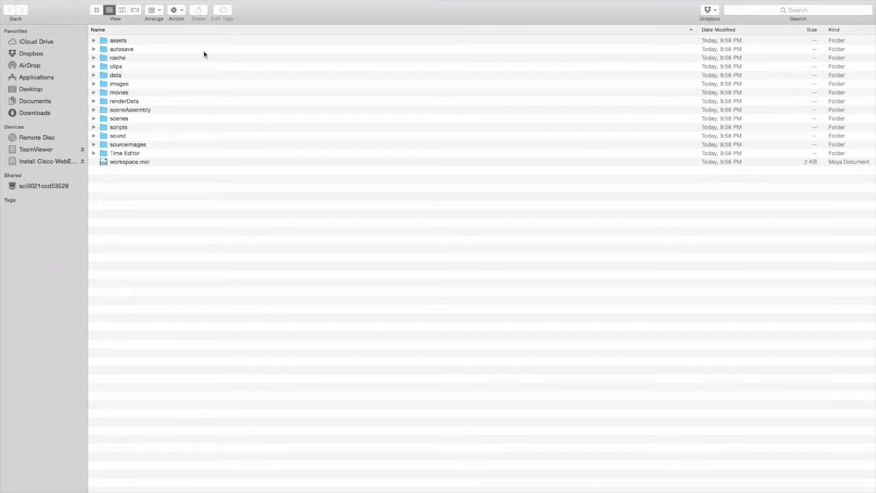
- Examine the project's subfolders, look inside the scenes folder, and return to Maya
click(126, 42)
click(137, 51)
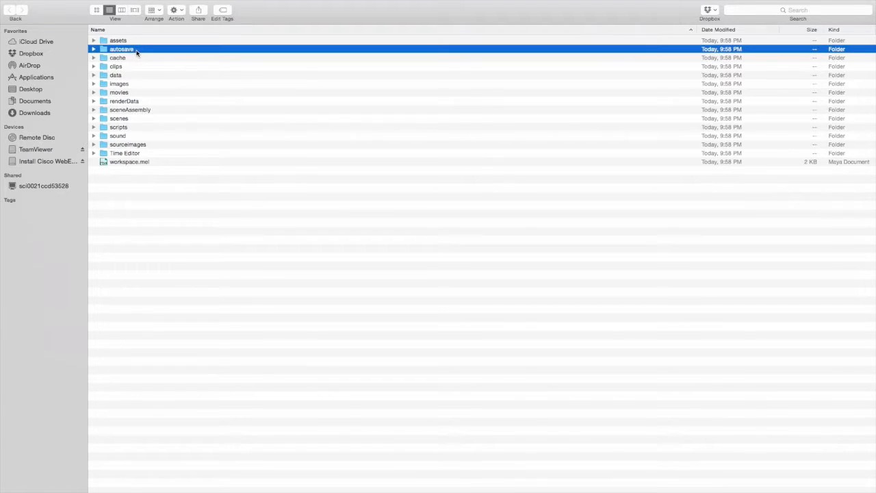
click(137, 58)
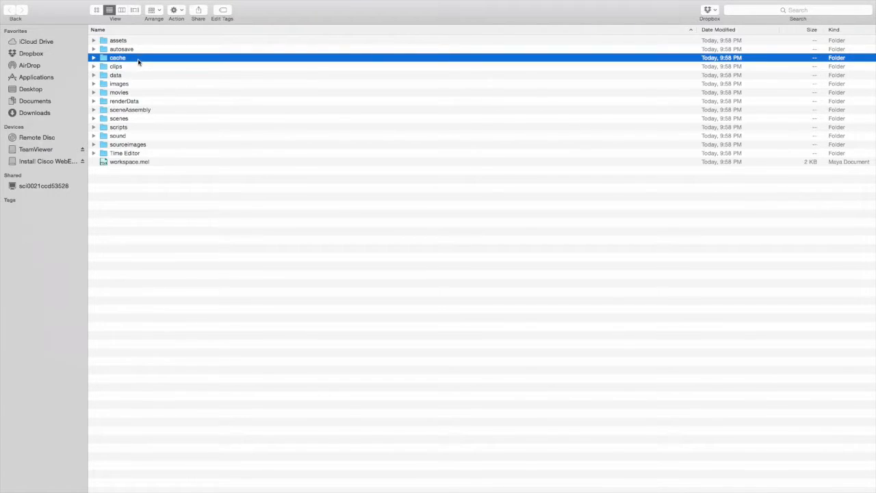
double_click(146, 118)
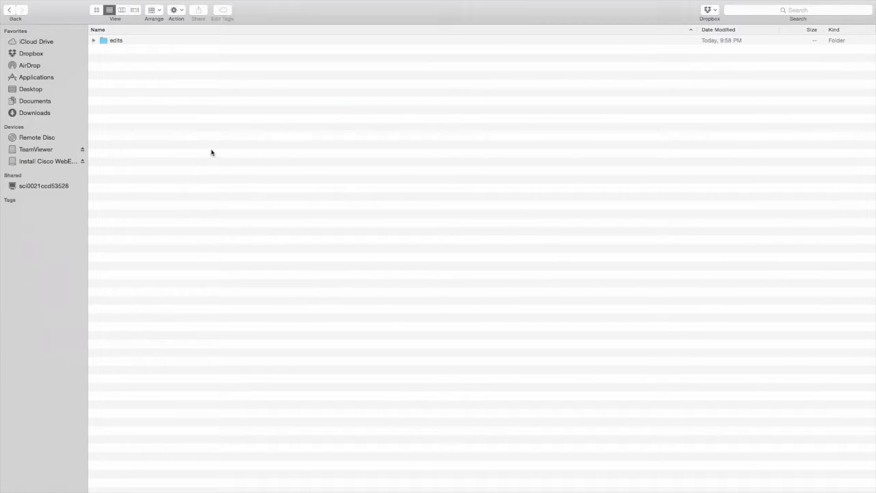
click(9, 11)
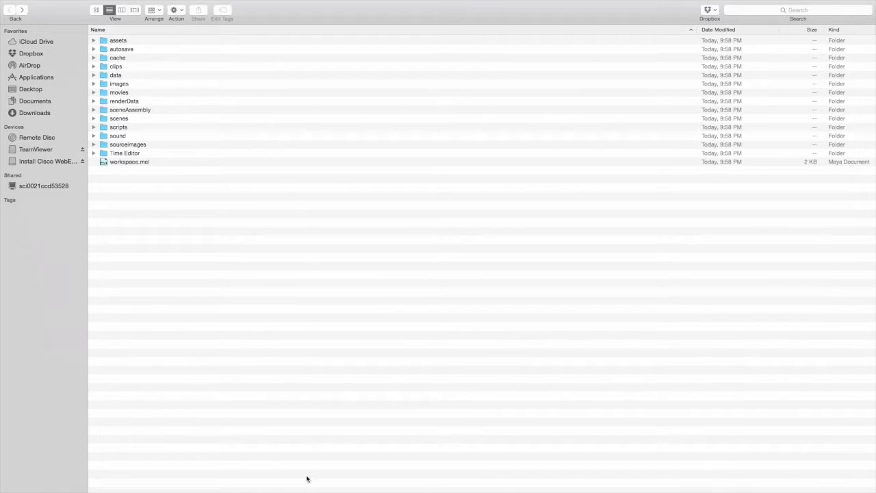
click(516, 475)
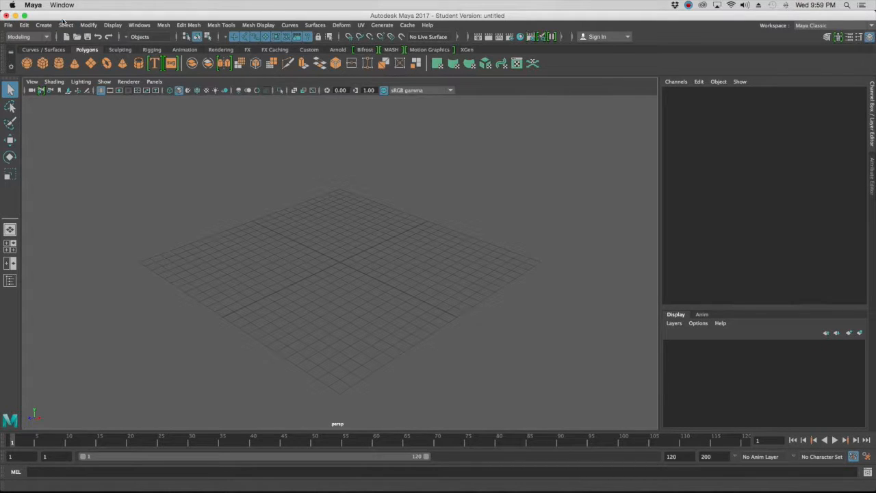
- Save the scene in the project's scenes folder as a Maya Binary file named with the owner's surname followed by _ModelingIntro_01
click(8, 25)
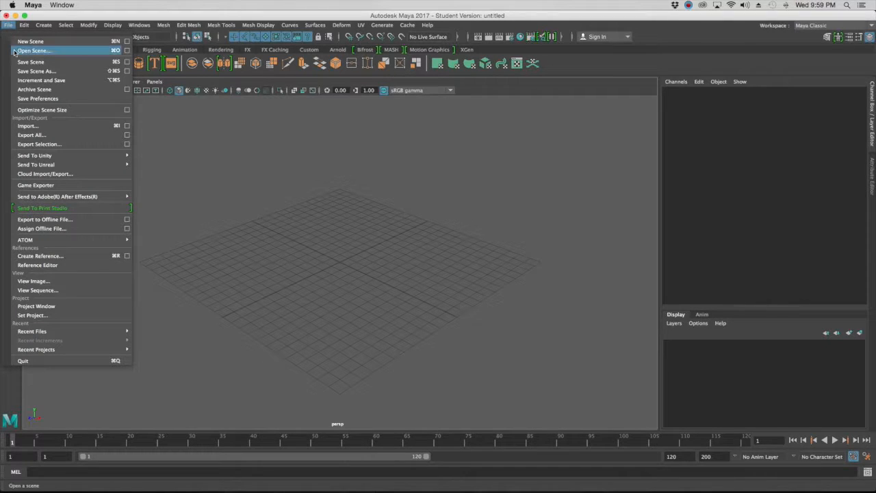
click(27, 72)
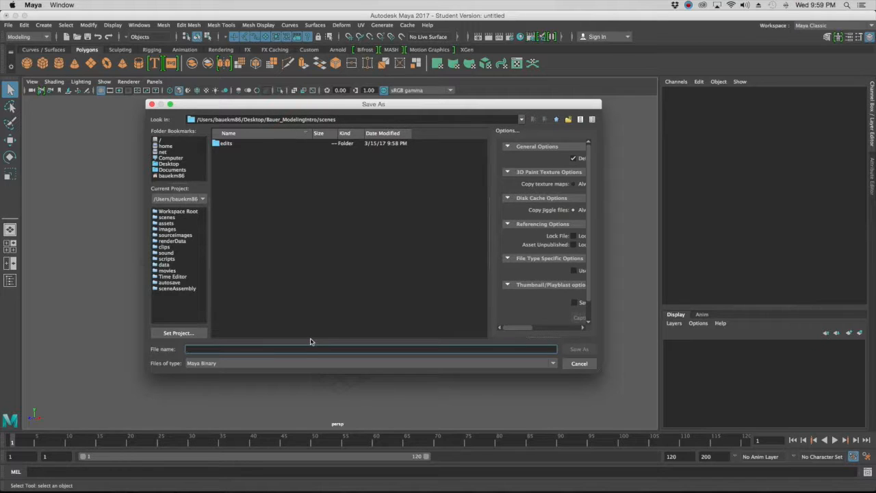
text(Bauer)
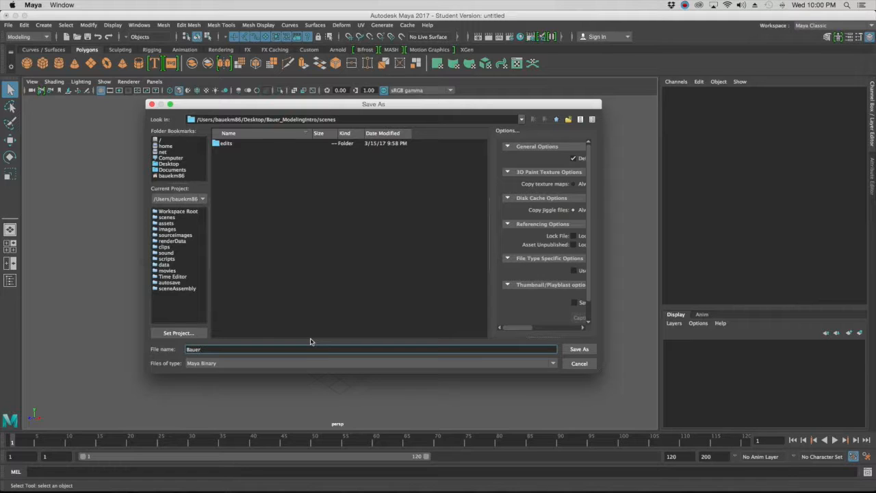
text(_ModelingIntro_01)
click(207, 364)
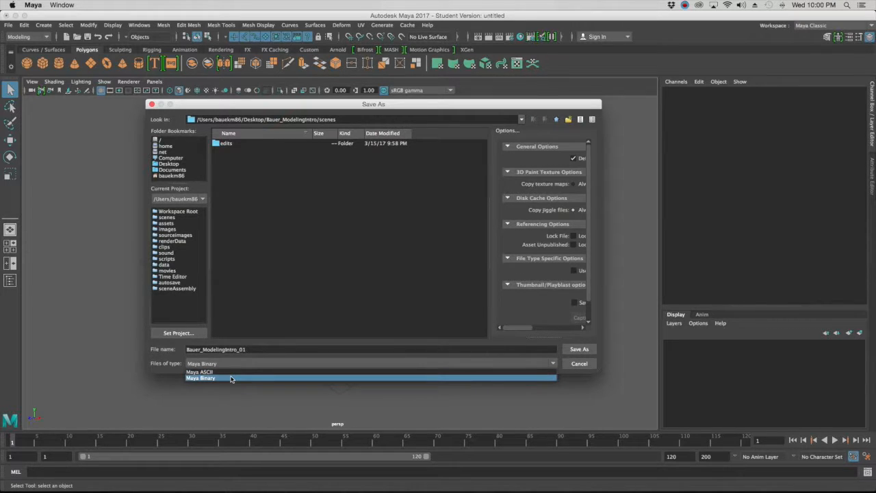
click(231, 379)
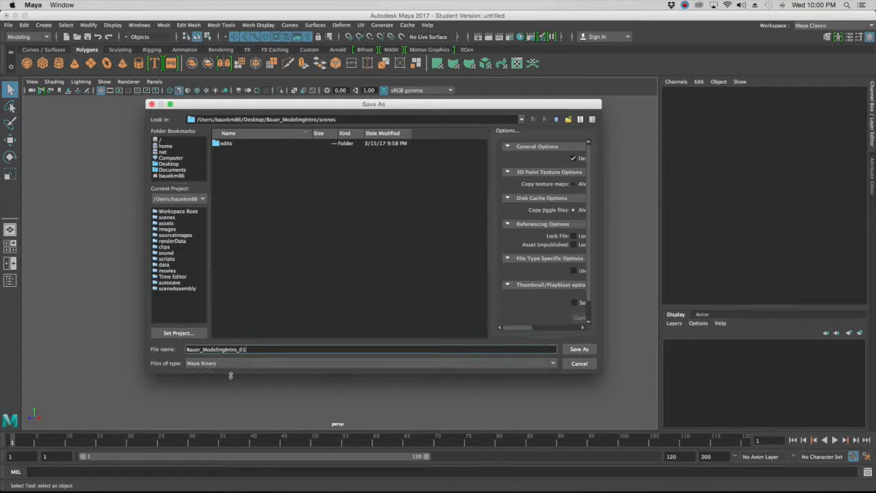
click(577, 349)
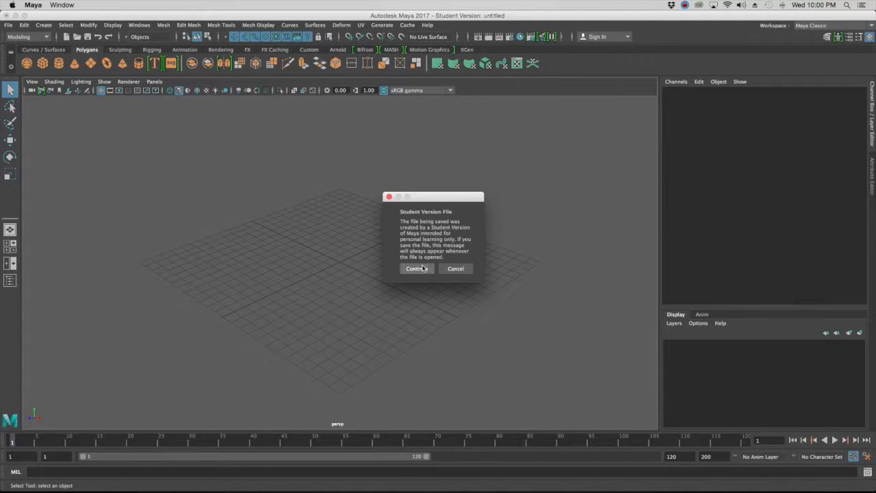
click(415, 268)
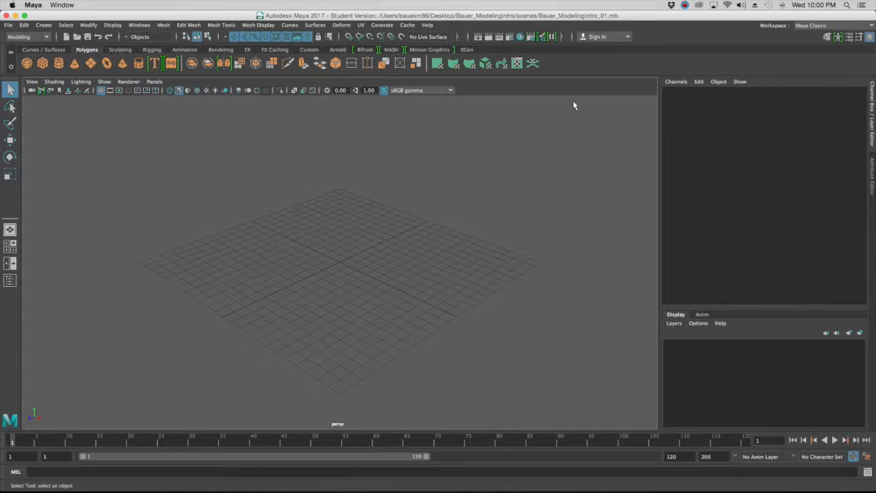
- Save the scene as a second version, changing the file name's ending to _02
click(9, 26)
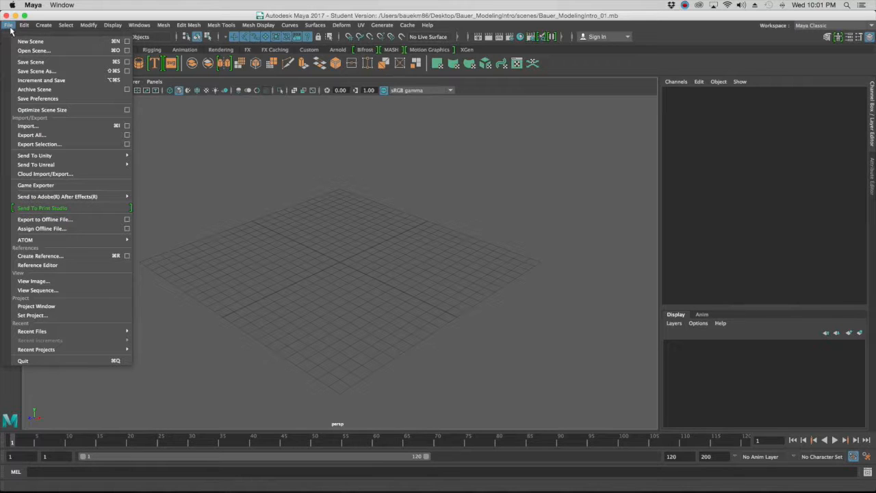
click(32, 73)
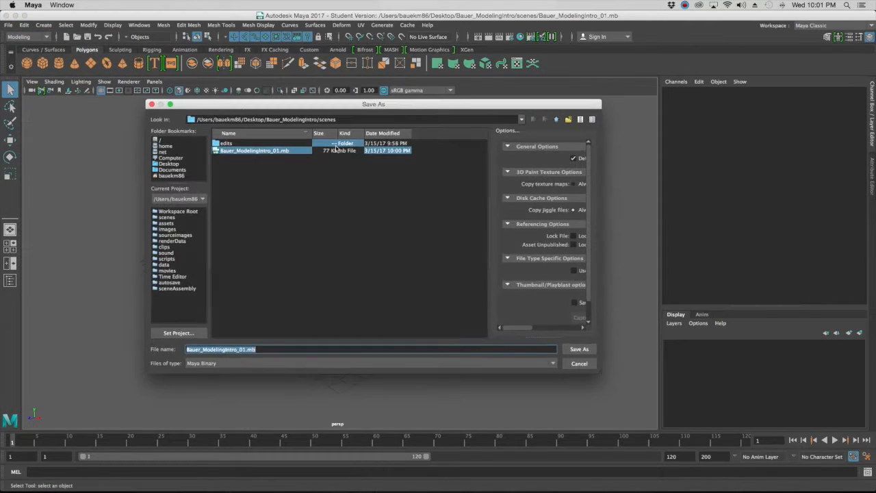
click(319, 345)
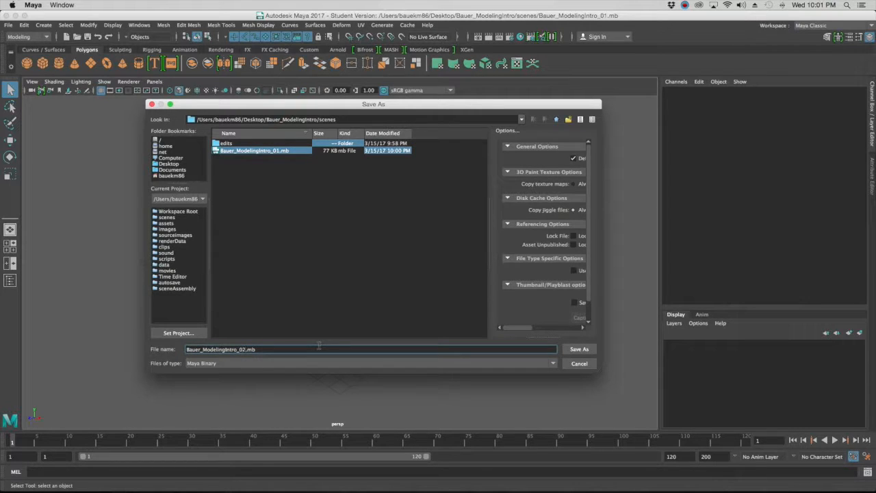
key(Return)
key(Return)
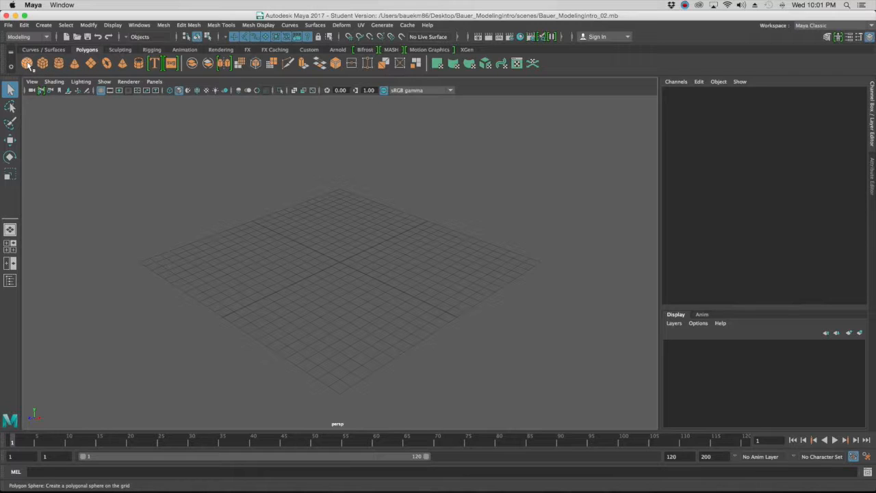
- Try out creating a polygon sphere at the grid's centre twice, deleting it each time
click(28, 63)
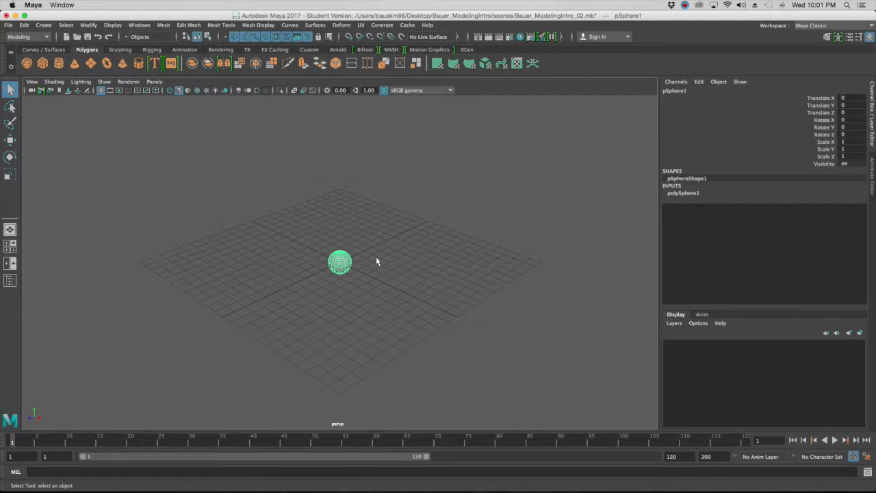
key(Delete)
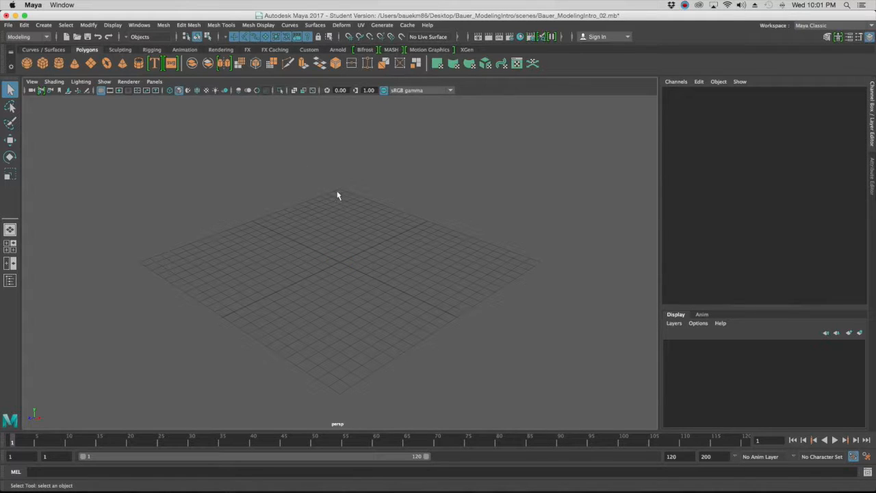
click(49, 25)
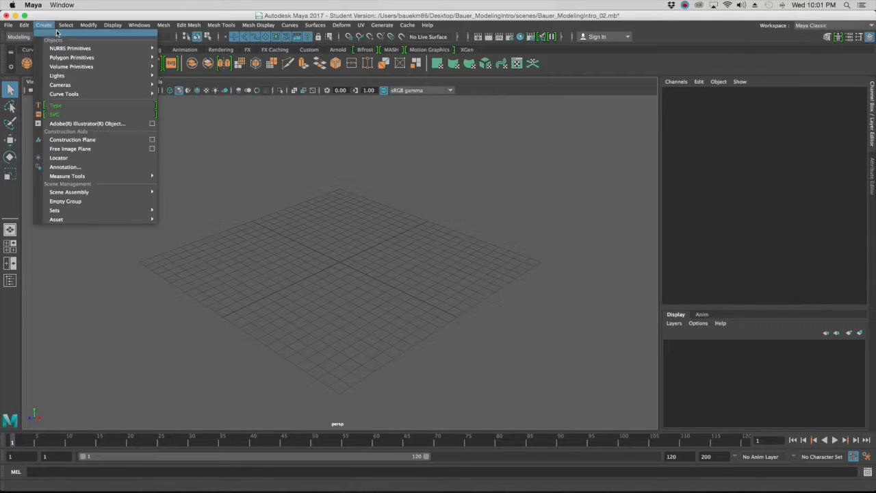
mouse_move(73, 60)
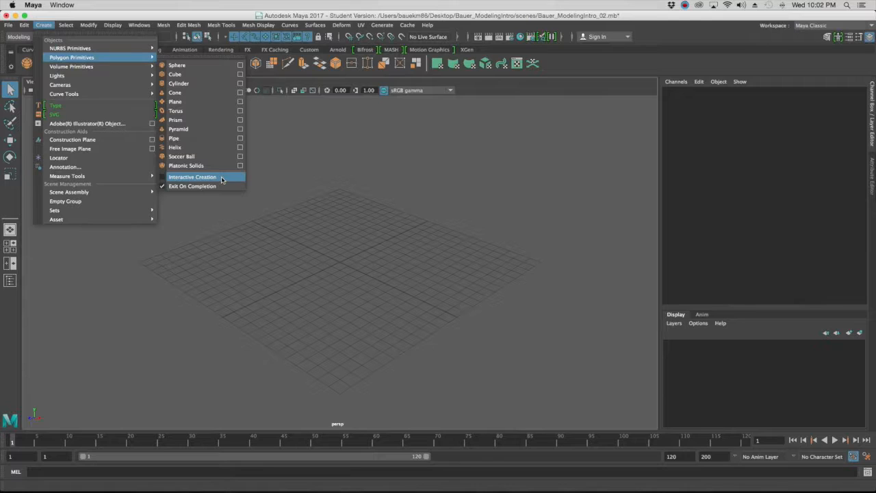
click(195, 69)
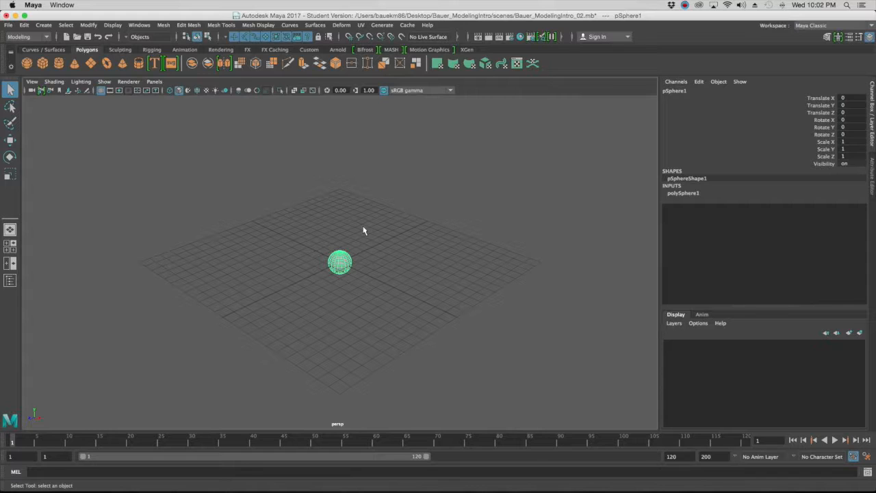
key(Delete)
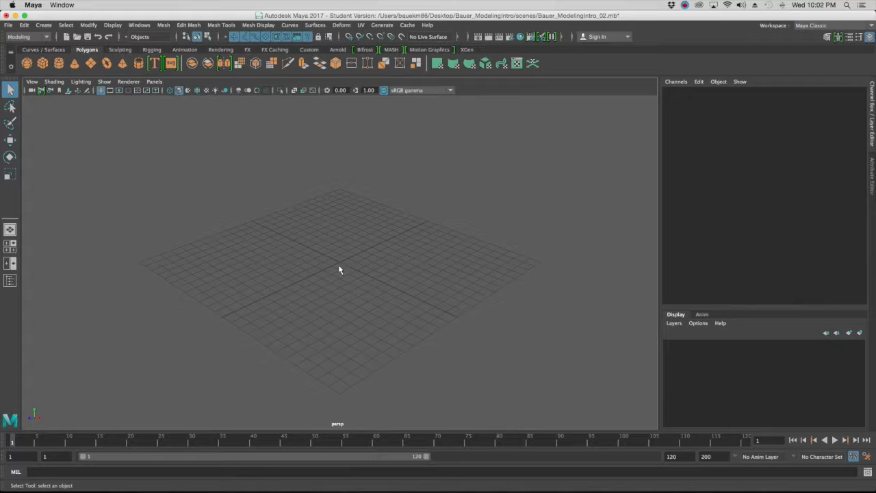
- Bring up the hotbox at several places in the perspective view and examine its commands
key(space)
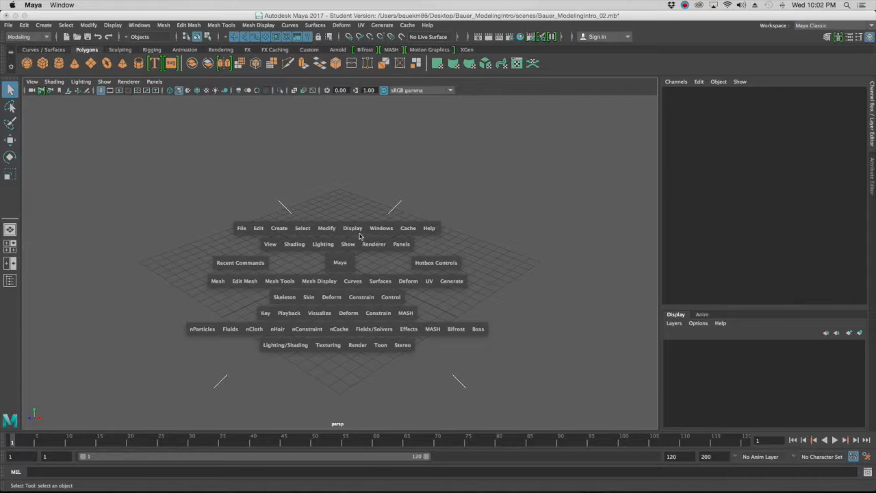
key(space)
key(space)
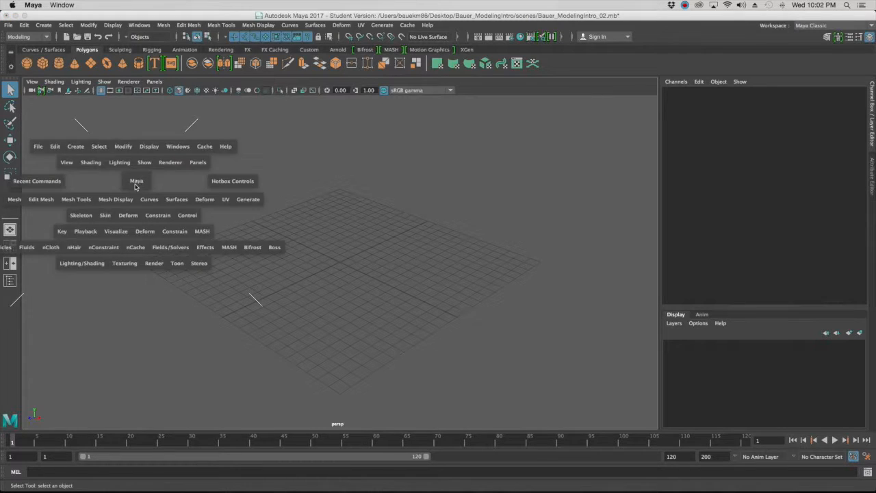
key(space)
key(space)
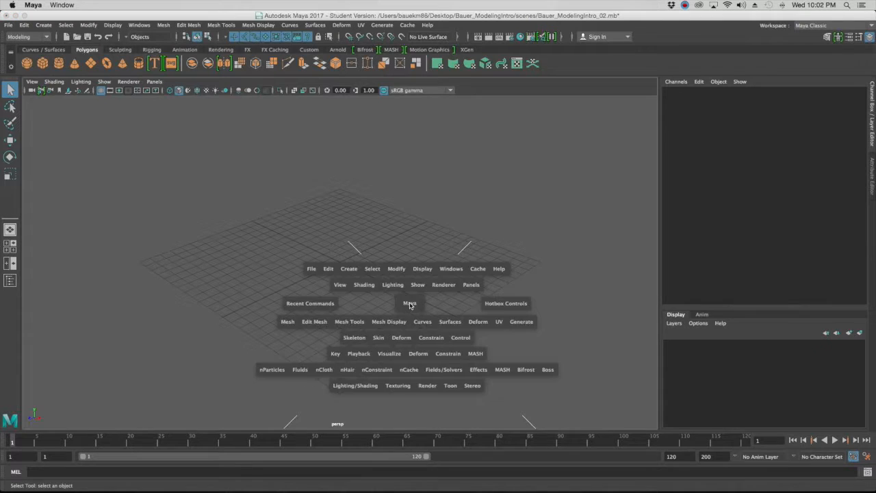
key(space)
key(space)
- Create a polygon sphere at the grid's centre using the hotbox and deselect it
key(space)
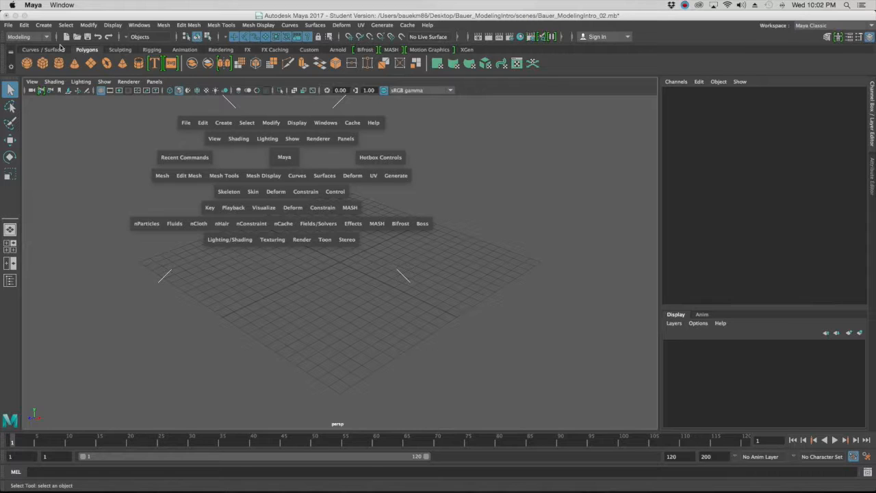
click(224, 123)
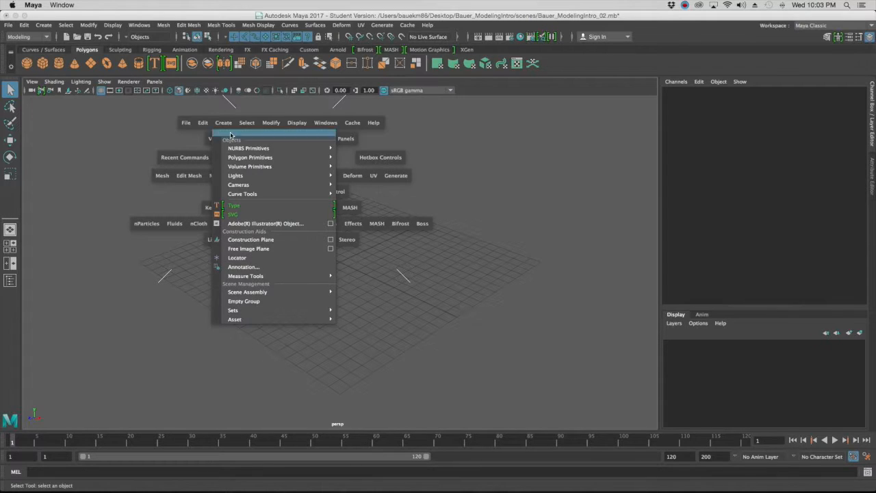
mouse_move(237, 158)
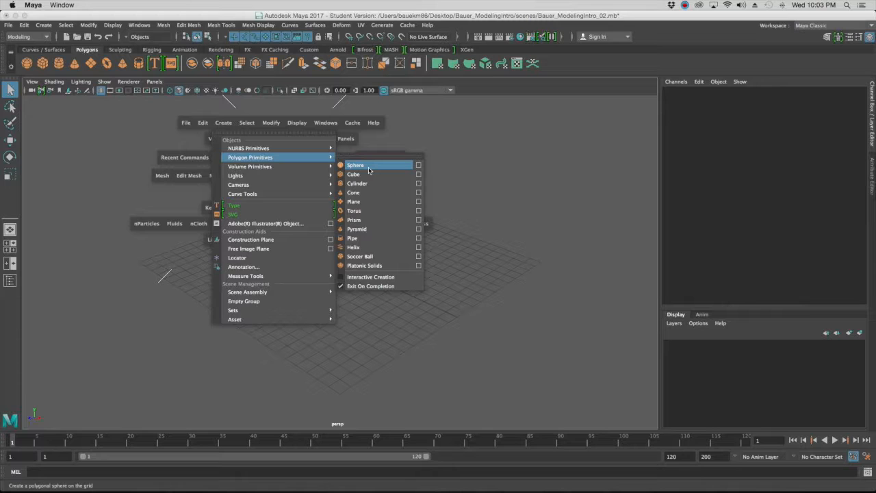
click(369, 170)
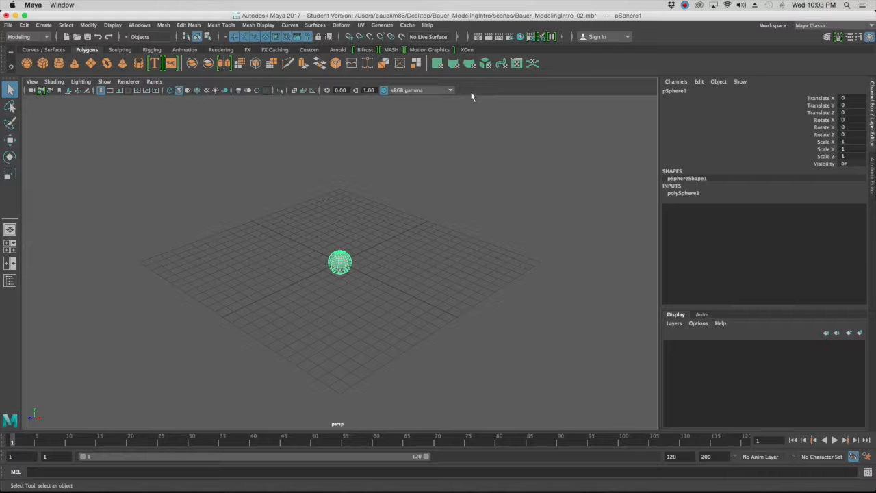
click(416, 162)
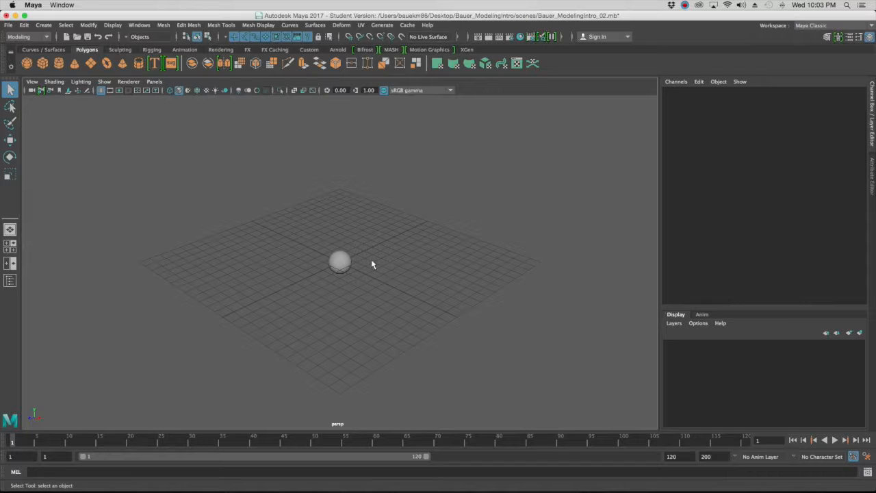
- Practise selecting and deselecting the sphere directly in the perspective view
click(332, 257)
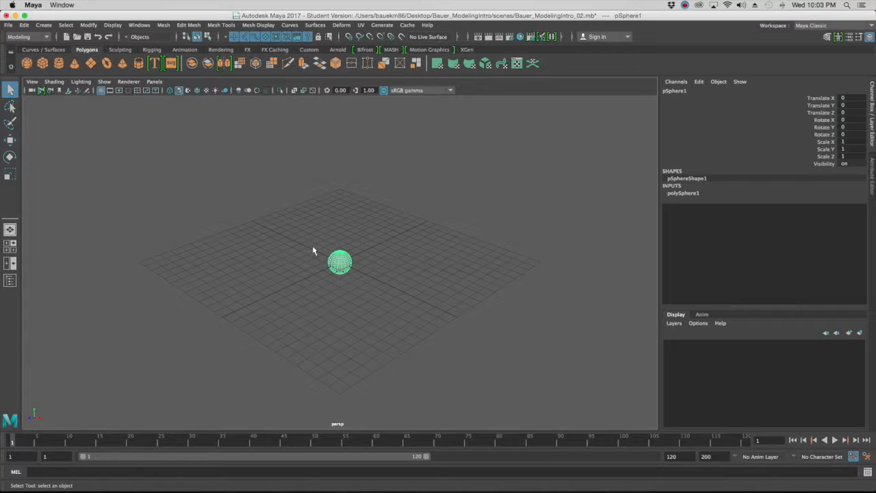
click(351, 245)
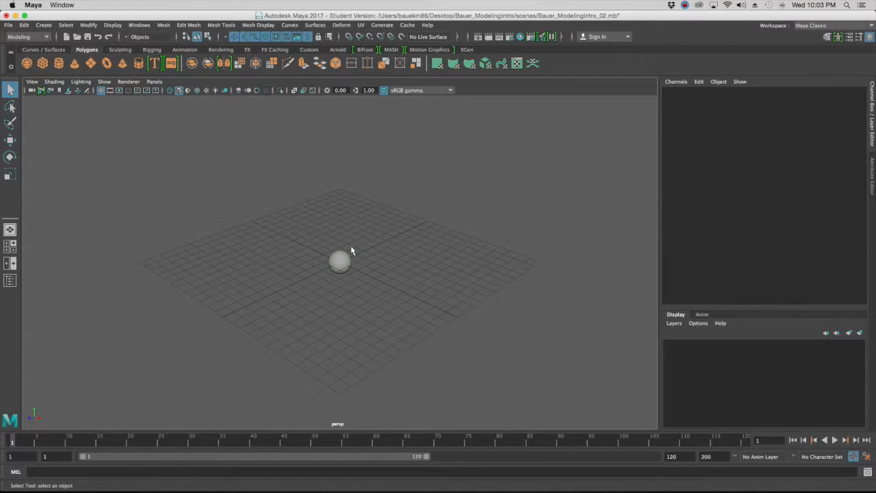
click(349, 263)
click(397, 266)
click(348, 260)
click(379, 267)
click(348, 257)
- Practise marquee-selecting the sphere with large selection boxes around the grid, and leave it deselected
drag(155, 143, 526, 370)
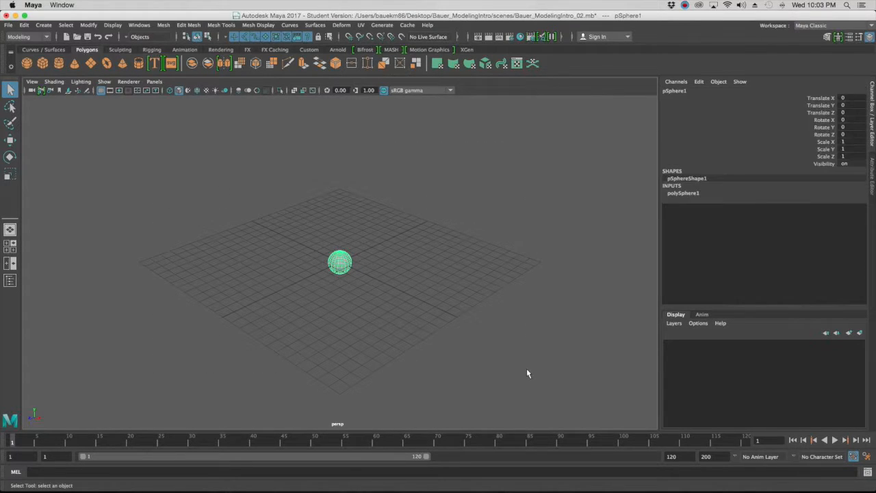
drag(102, 133, 622, 427)
drag(155, 147, 520, 380)
click(450, 320)
drag(177, 160, 461, 347)
click(442, 319)
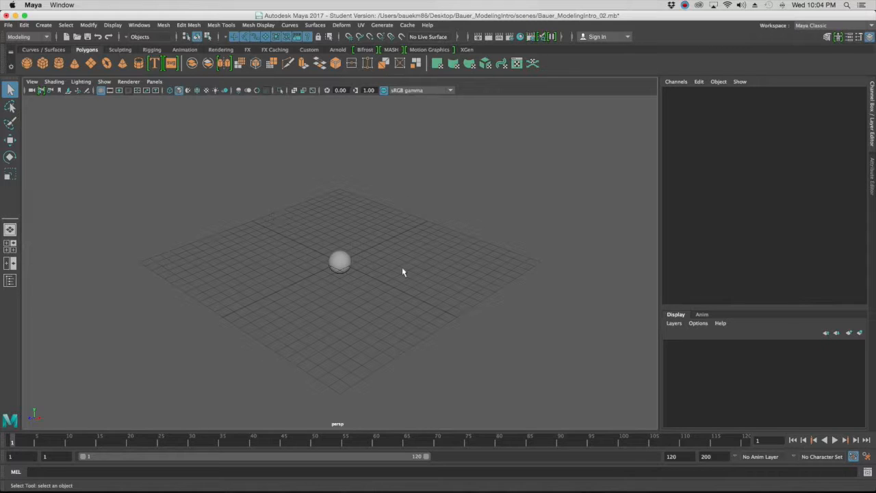
- Select the sphere and rename it Ball01
click(340, 262)
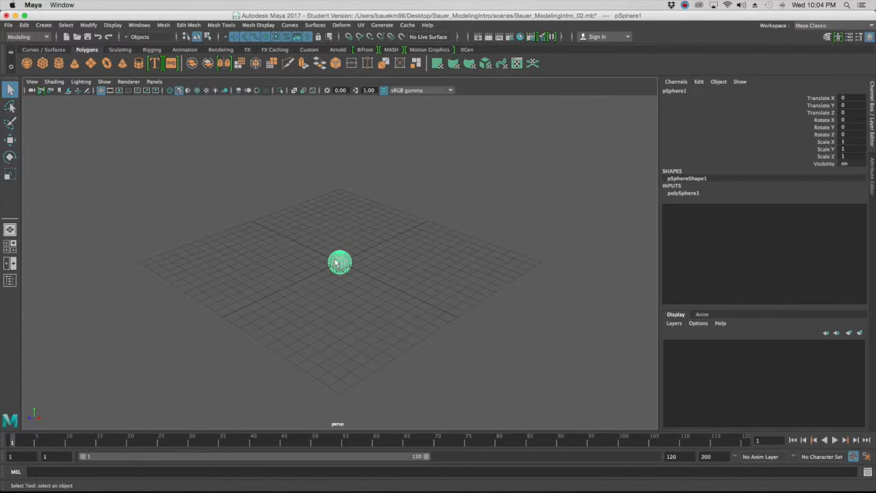
click(326, 238)
drag(153, 156, 591, 372)
double_click(677, 93)
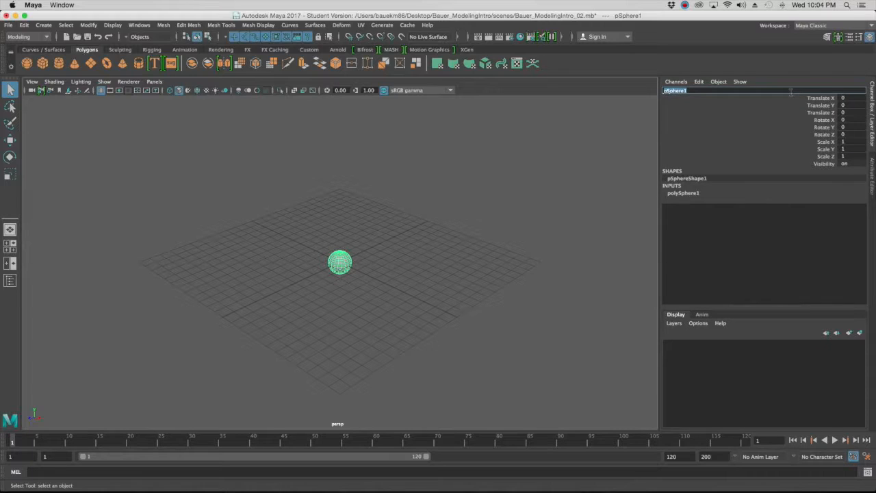
text(s)
text(all01)
key(Return)
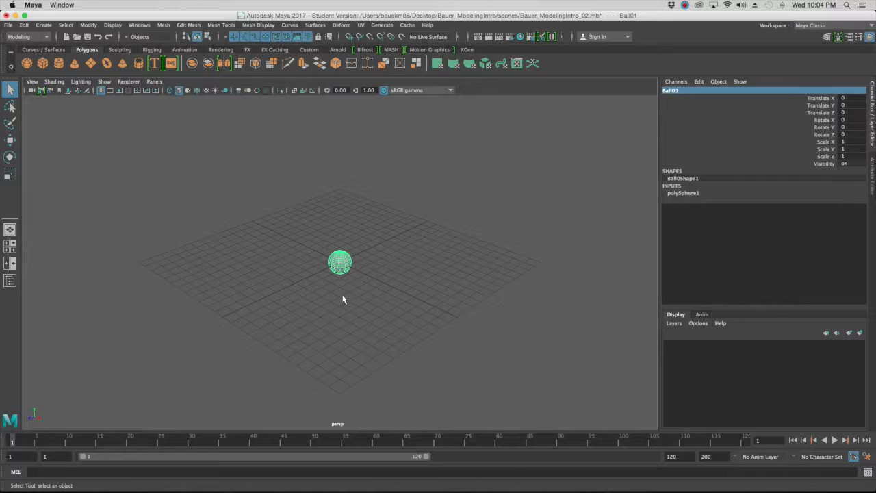
- Highlight the ball's translate, rotate and scale channels in turn, and the translate ones again, to examine the manipulator axis for each
click(819, 98)
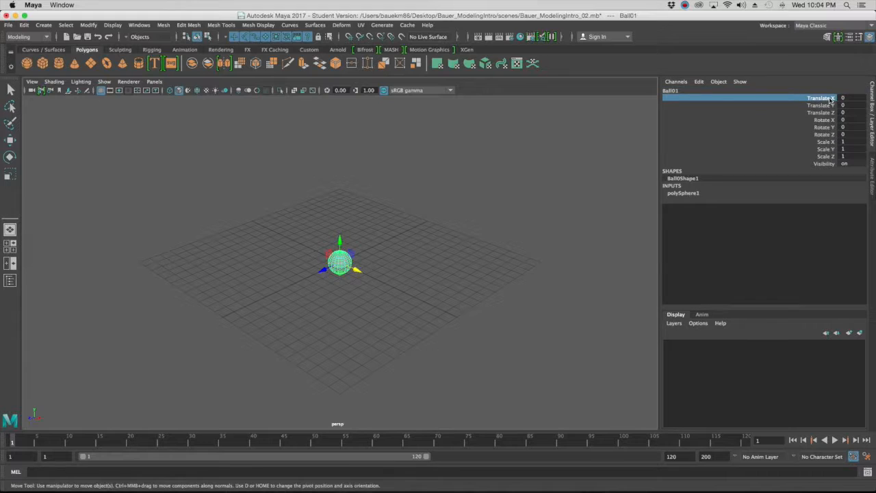
click(831, 106)
click(831, 113)
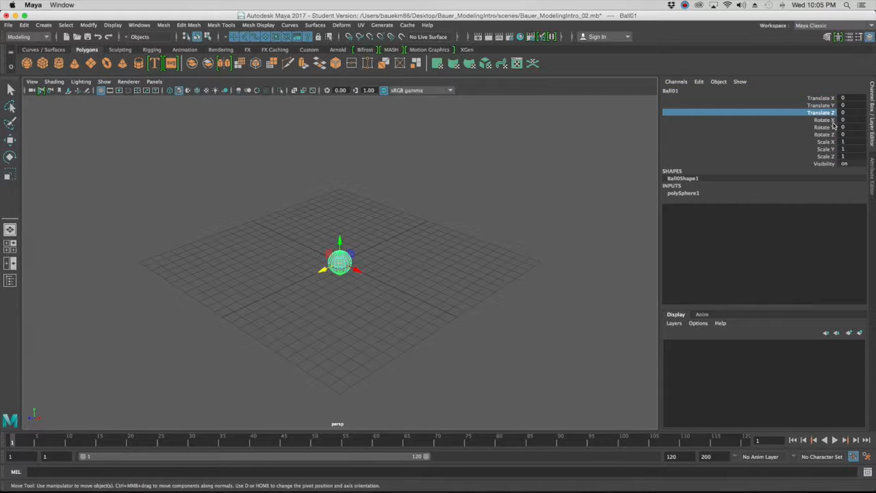
click(833, 121)
click(834, 127)
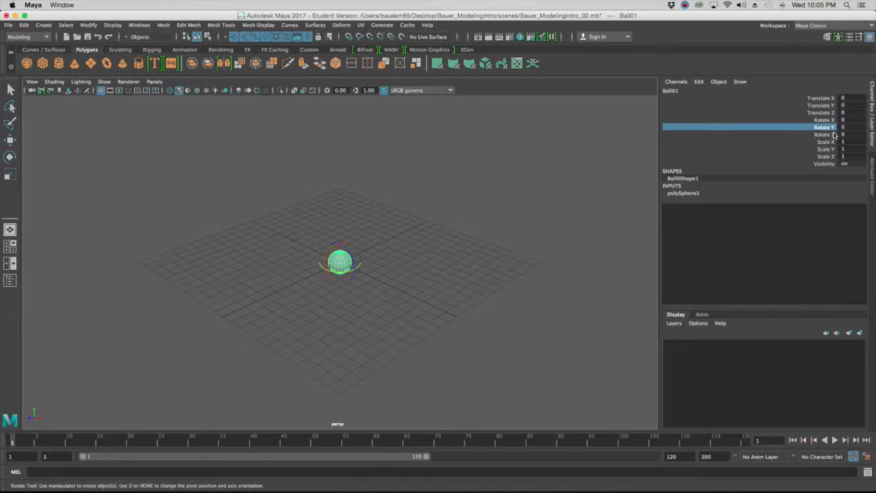
click(833, 135)
click(834, 142)
click(833, 149)
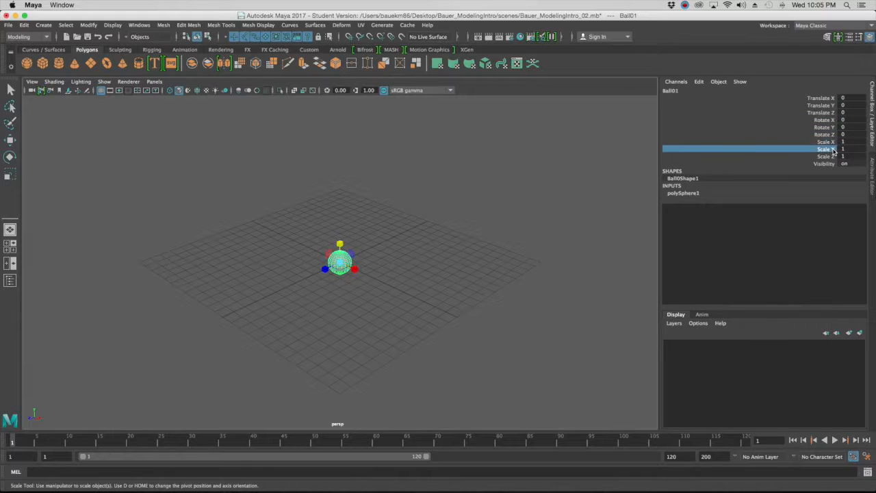
click(834, 156)
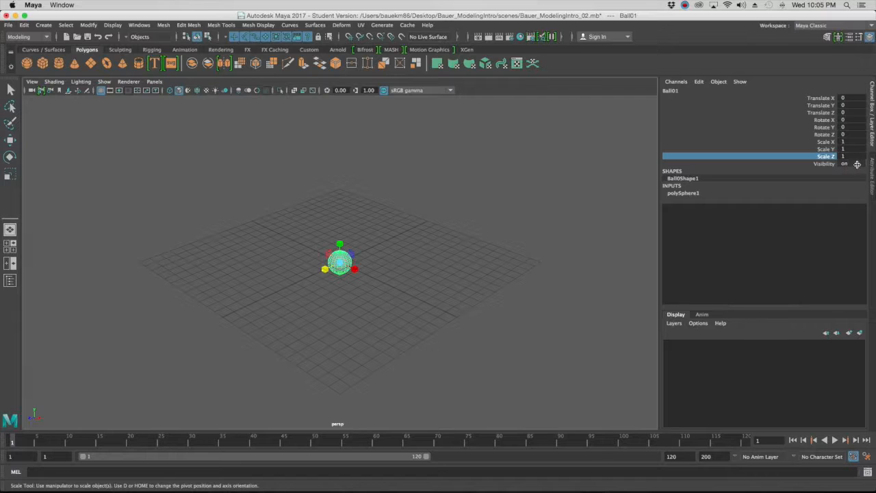
click(826, 100)
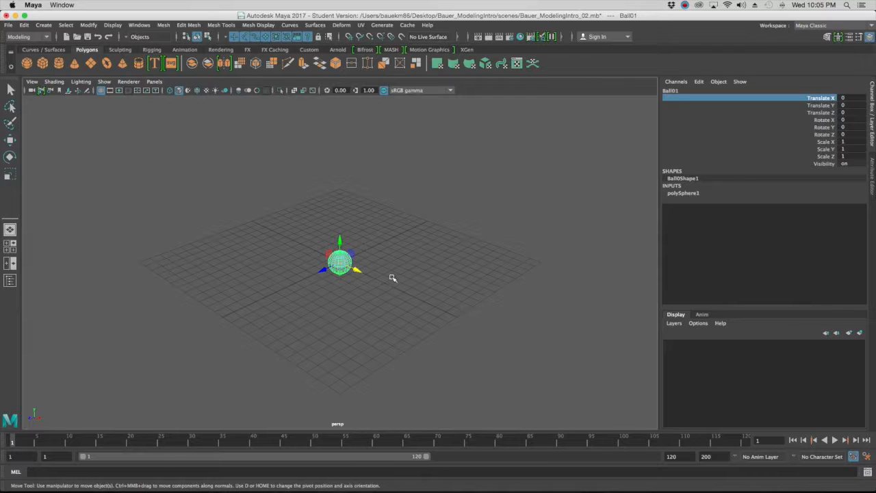
click(823, 106)
click(825, 112)
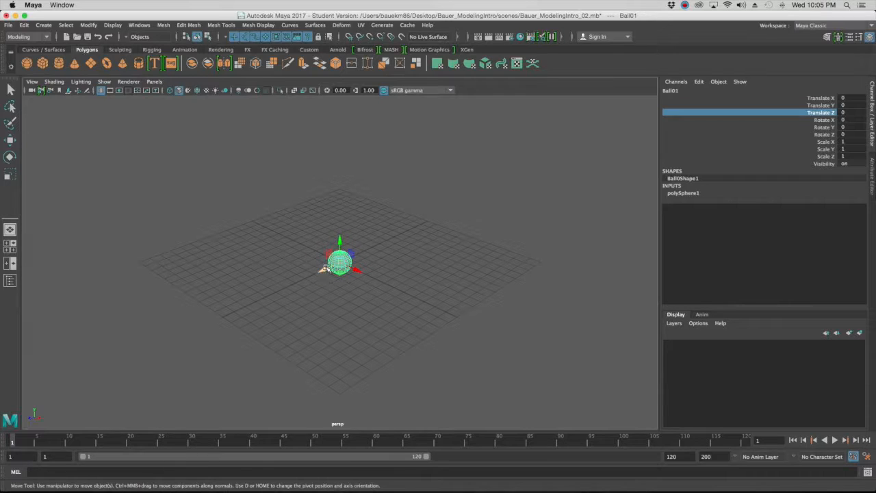
- Switch back to the Select tool and reselect the ball
key(q)
click(429, 265)
drag(353, 252, 332, 261)
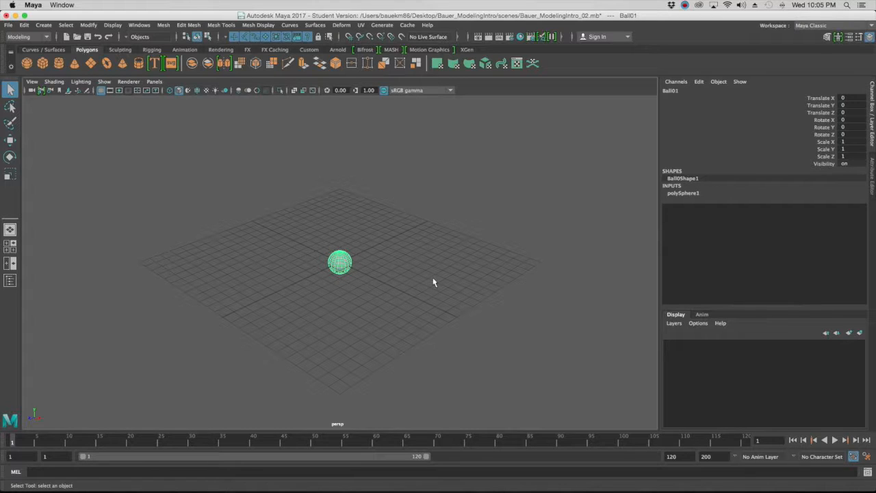
- Try moving the ball with the Move tool along the Z, X and Y axes one at a time, undoing each move
key(w)
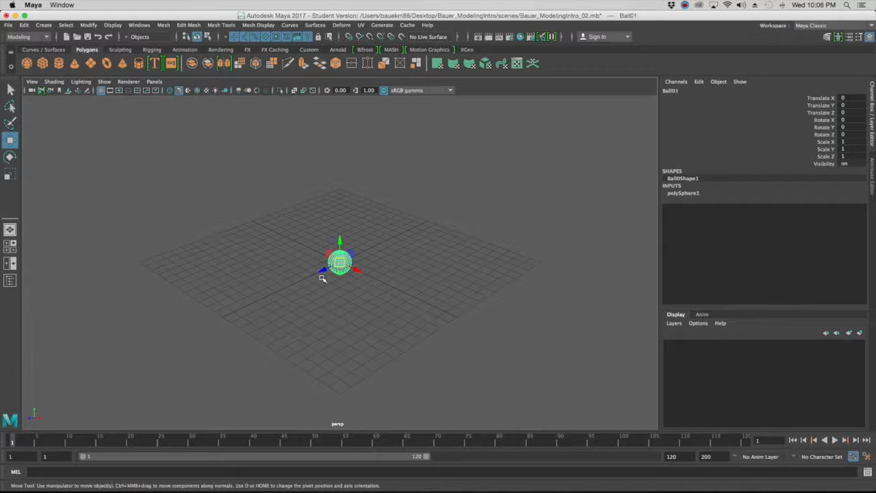
drag(323, 270, 254, 305)
drag(334, 272, 404, 236)
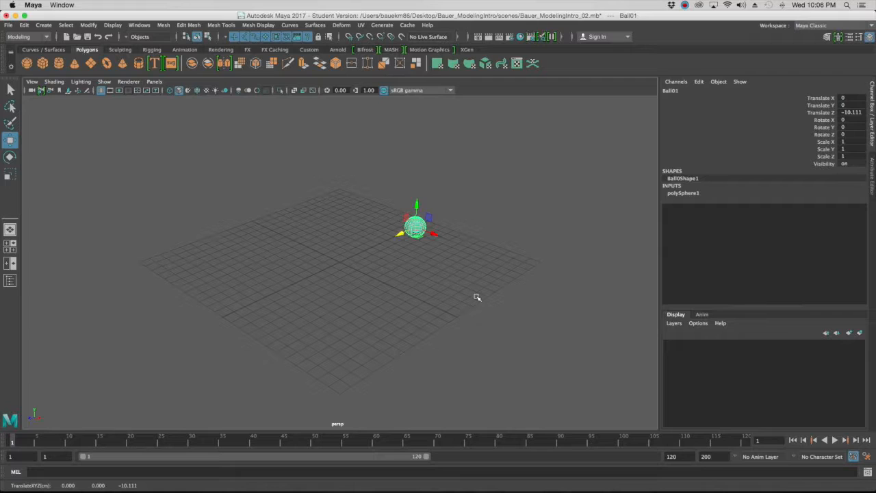
key(super+z)
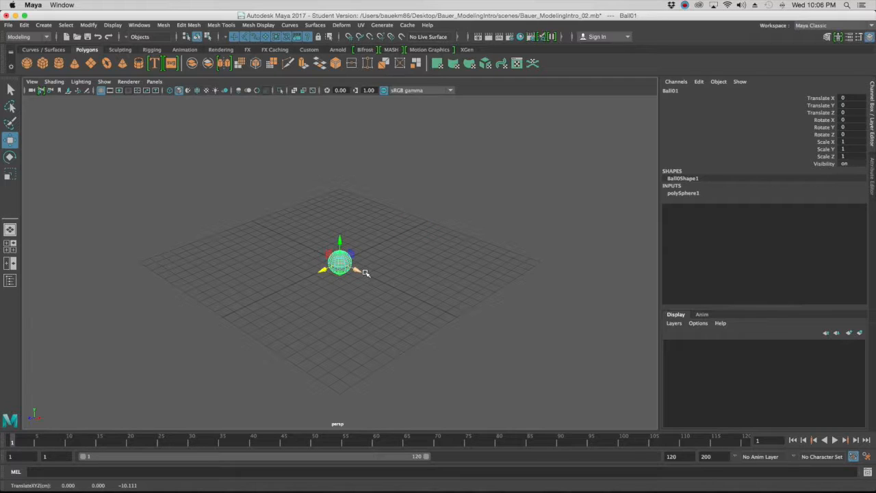
drag(358, 271, 299, 254)
key(z)
drag(340, 241, 326, 158)
key(z)
- Move the ball away from the origin, and reset its Translate X, Y and Z values together to 0
drag(341, 240, 403, 321)
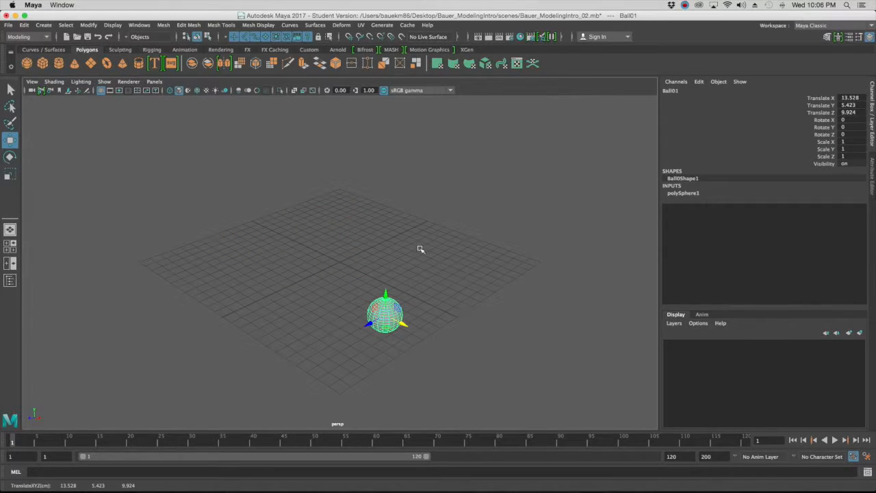
drag(402, 323, 267, 262)
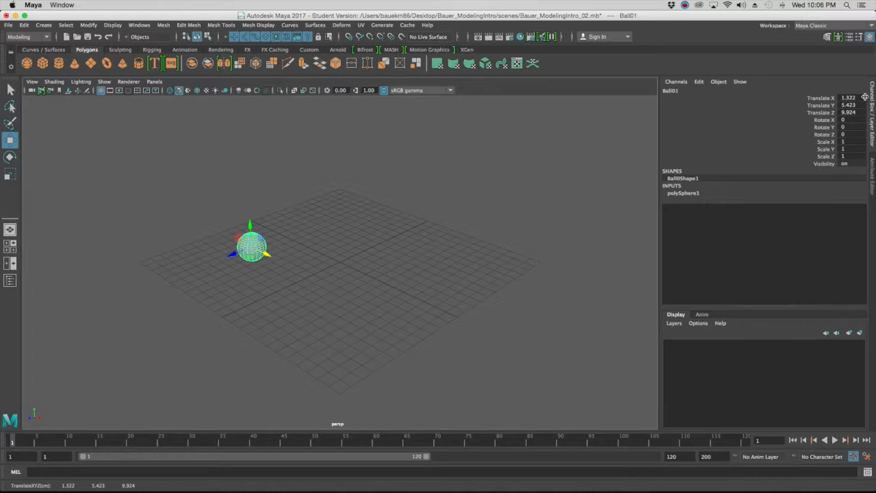
drag(860, 97, 857, 111)
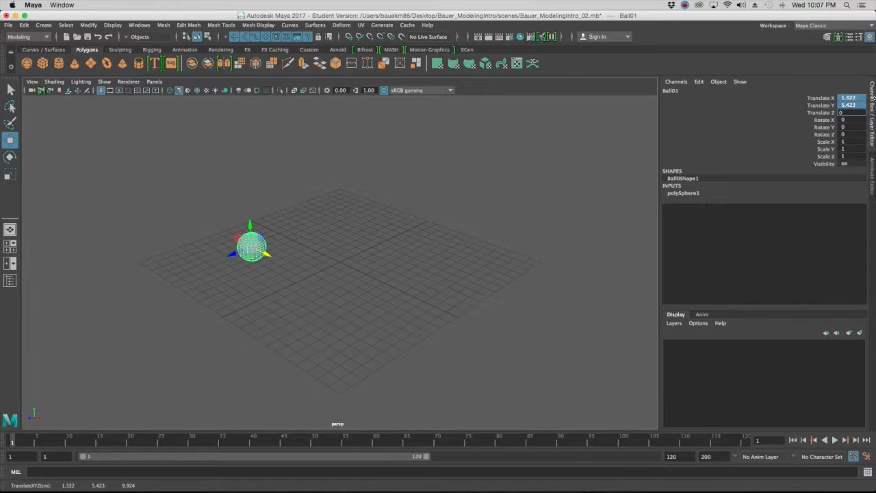
text(0)
key(Return)
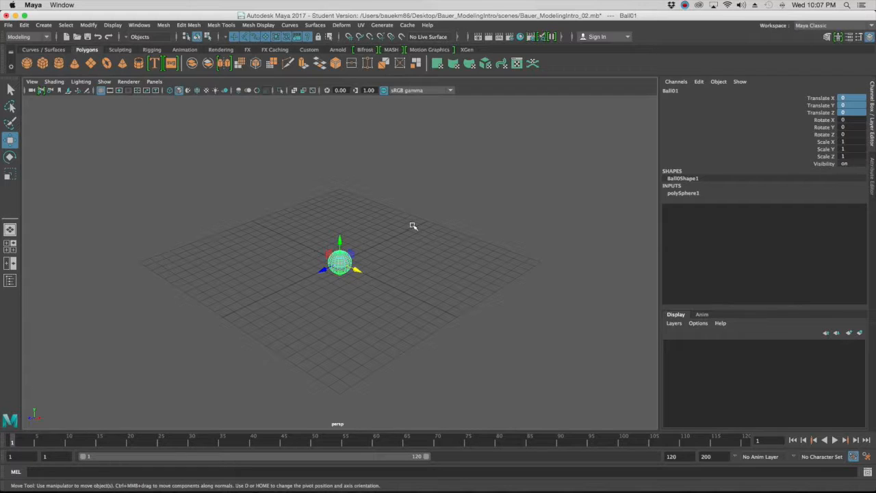
- Highlight the ball's Rotate X, Y and Z channels to examine which rotation ring each one controls
click(817, 122)
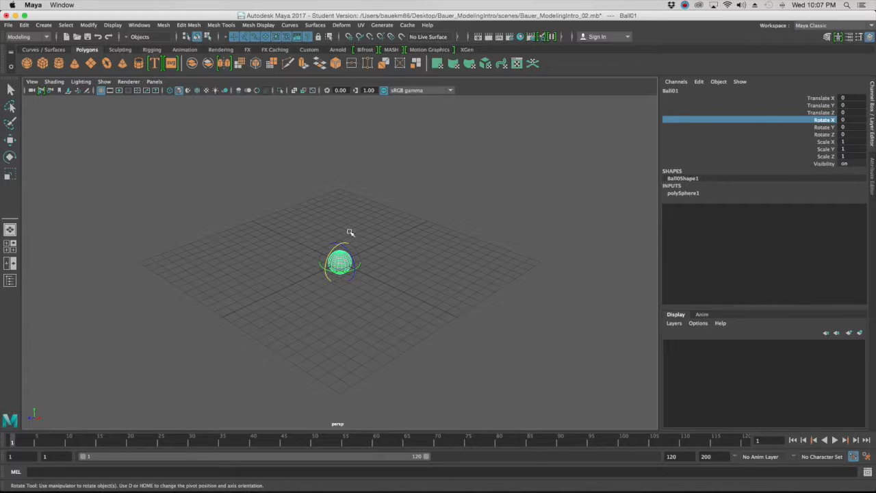
click(836, 127)
click(833, 134)
click(824, 120)
- Deselect and reselect the ball, and alternate between the Move and Rotate tools, ending on Rotate
click(435, 244)
key(w)
click(342, 261)
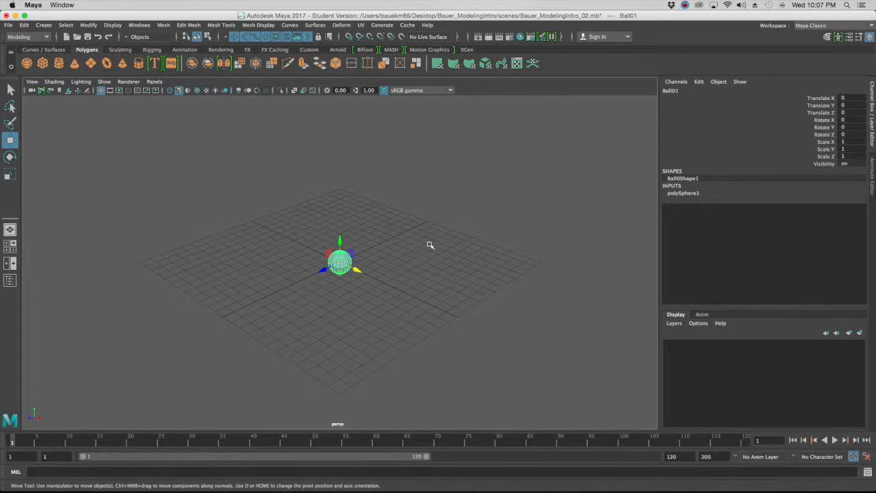
key(e)
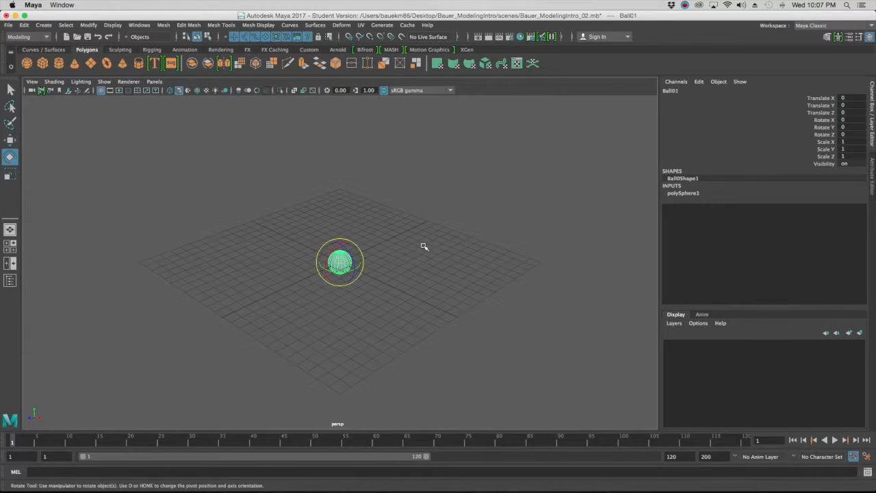
key(w)
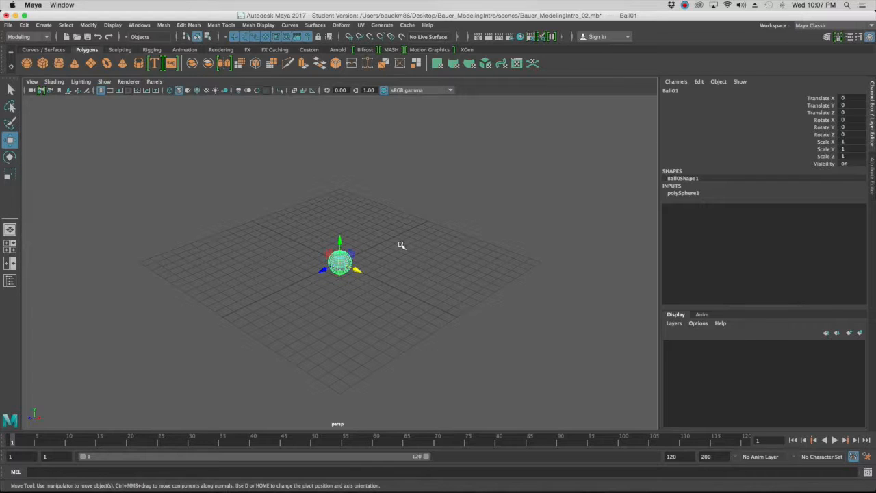
key(e)
- Try rotating the ball by its rotation rings, undoing each rotation
mouse_move(348, 247)
mouse_down()
mouse_move(354, 268)
mouse_move(323, 262)
mouse_move(329, 237)
mouse_move(337, 262)
mouse_move(332, 252)
mouse_move(325, 274)
mouse_move(337, 237)
mouse_up()
key(super+z)
key(super+z)
mouse_move(340, 272)
mouse_down()
mouse_move(362, 269)
mouse_move(344, 269)
mouse_up()
key(super+z)
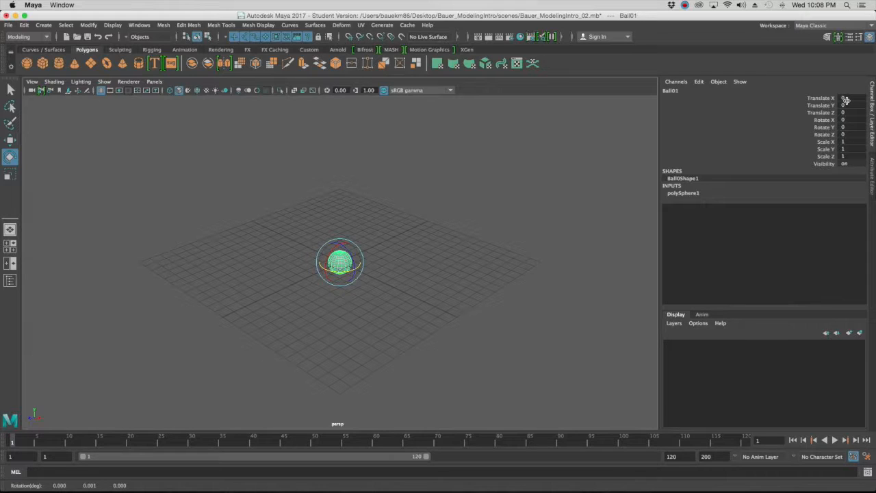
- Highlight the ball's Scale X, Y and Z channels to examine which scale handle each one controls
click(833, 141)
click(828, 148)
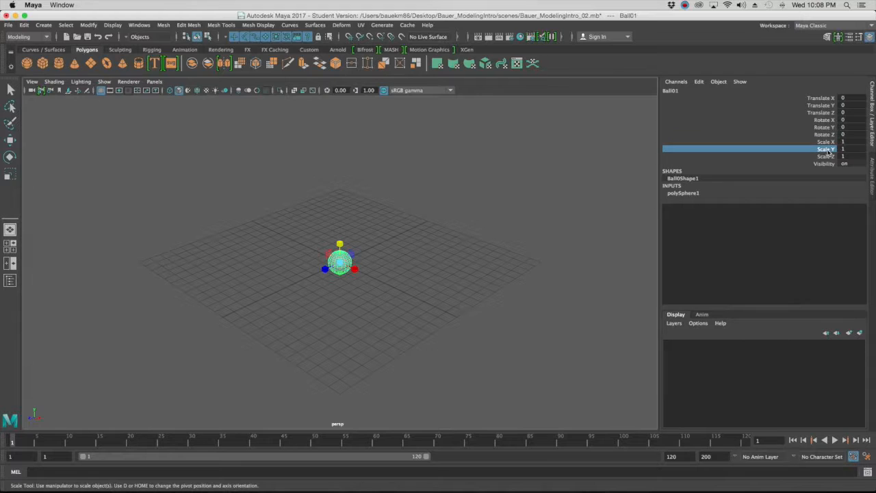
click(829, 156)
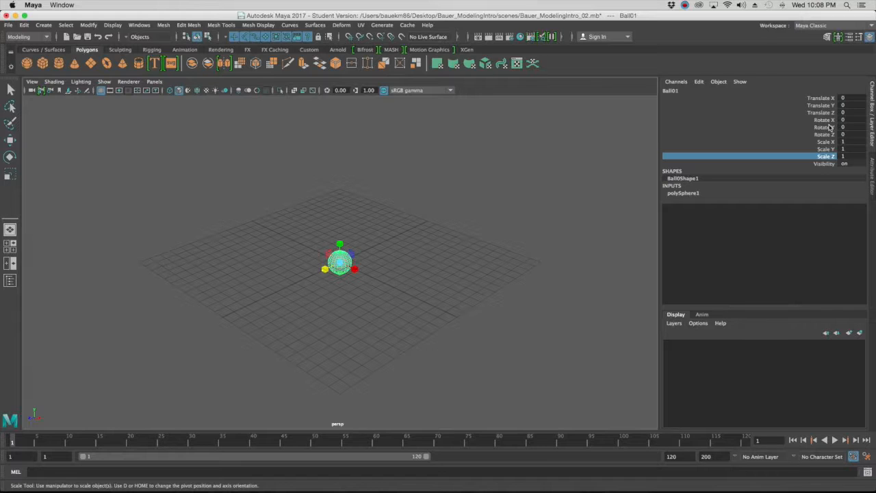
click(829, 142)
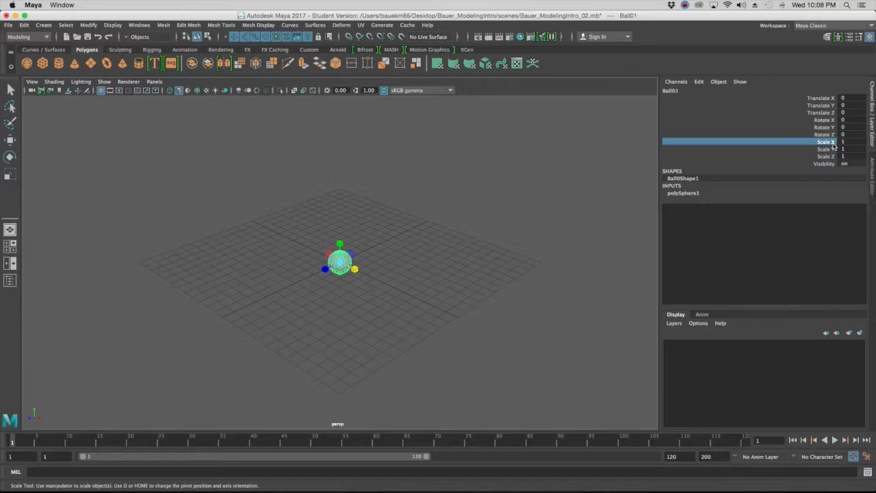
- Deselect and reselect the ball, and cycle through the Rotate, Scale and Move tools, ending on Scale
click(495, 233)
key(e)
click(346, 252)
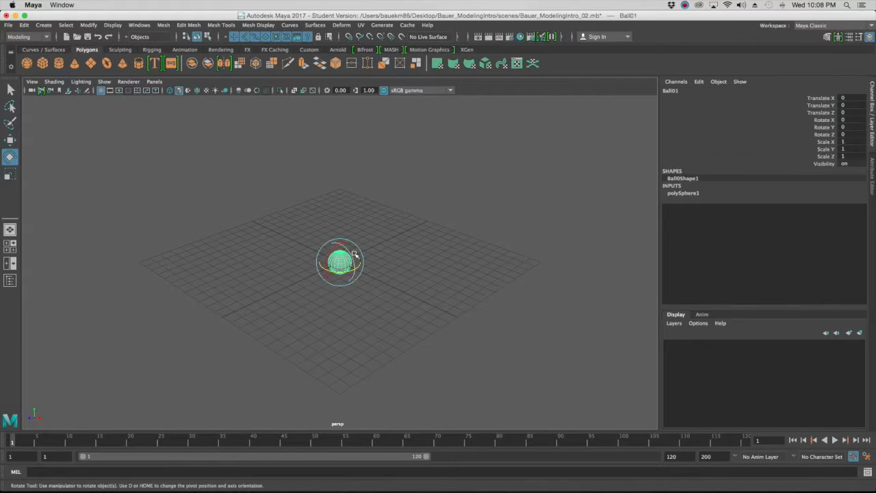
key(r)
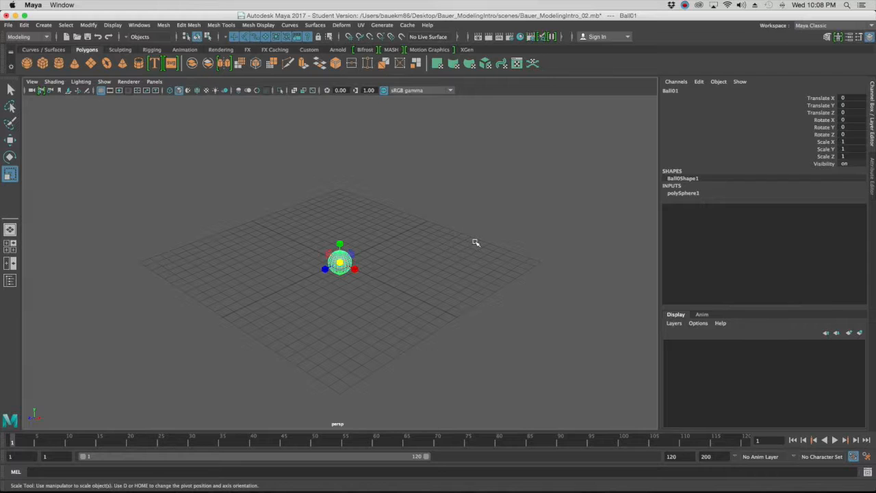
key(w)
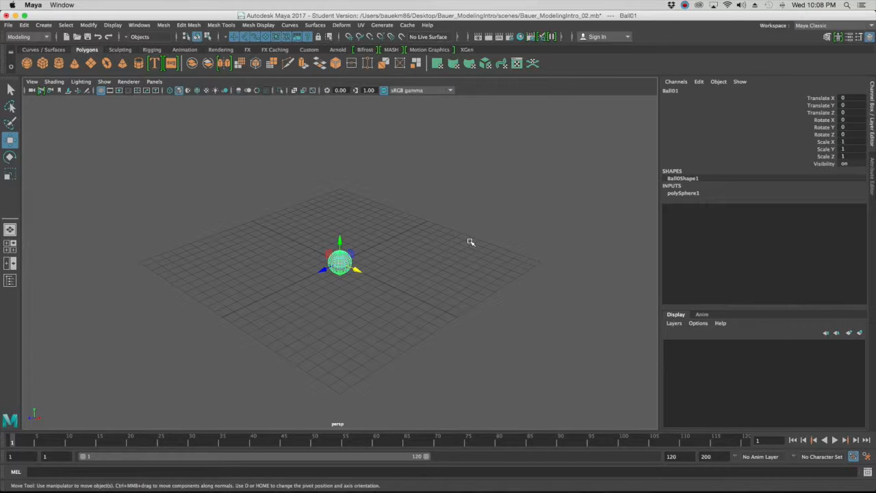
key(e)
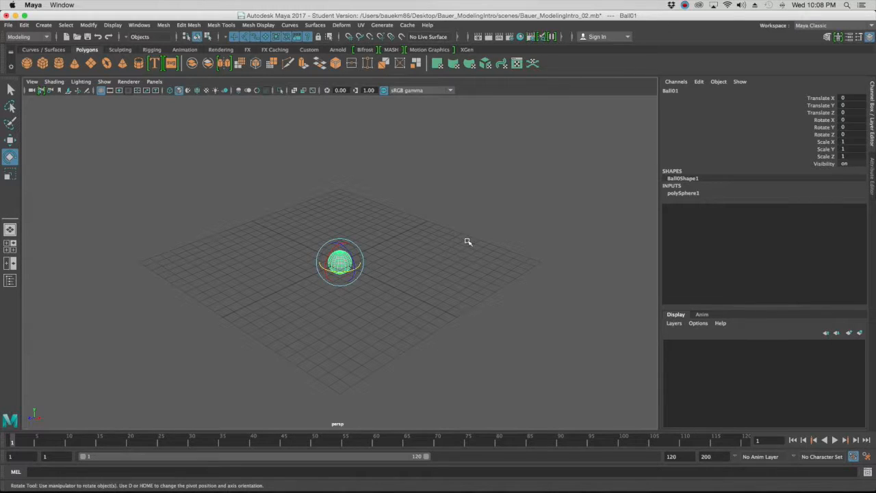
key(r)
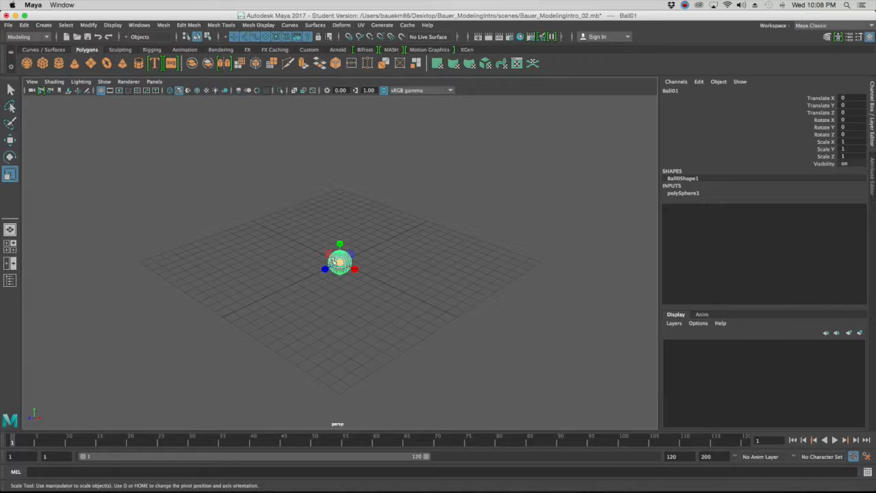
- Try stretching the ball along the Y, X and Z axes with its scale handles, undoing each change
drag(339, 245, 343, 126)
key(ctrl+z)
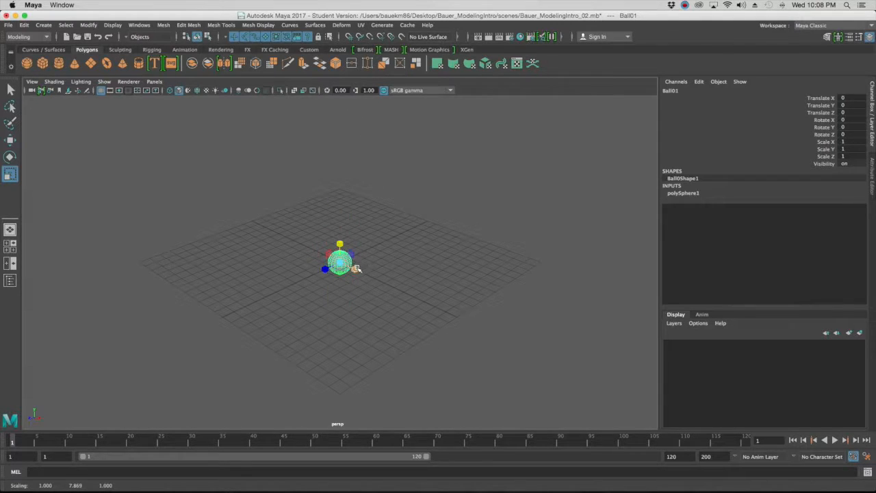
drag(361, 264, 401, 308)
key(ctrl+z)
mouse_move(323, 267)
mouse_down()
mouse_move(290, 288)
mouse_move(322, 269)
mouse_up()
key(ctrl+z)
- Scale the ball uniformly to about 3.138, and set its Scale X, Y and Z channels to 0
drag(340, 262, 384, 258)
drag(853, 140, 852, 157)
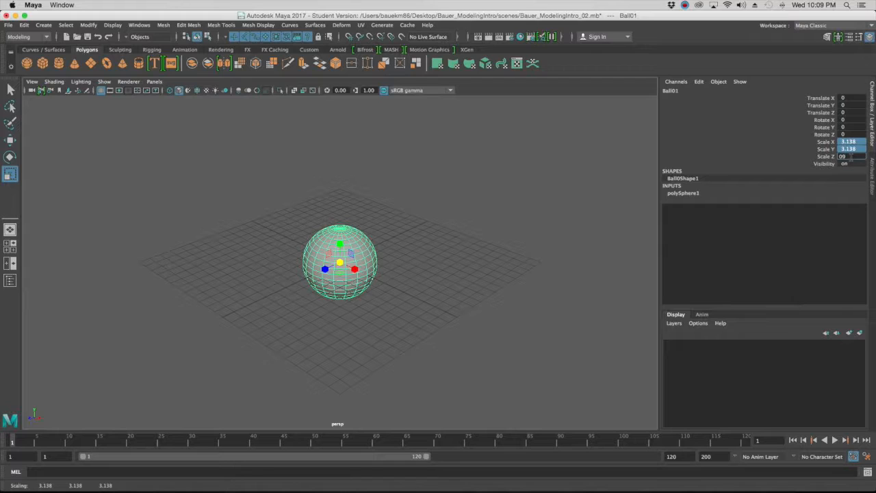
key(Return)
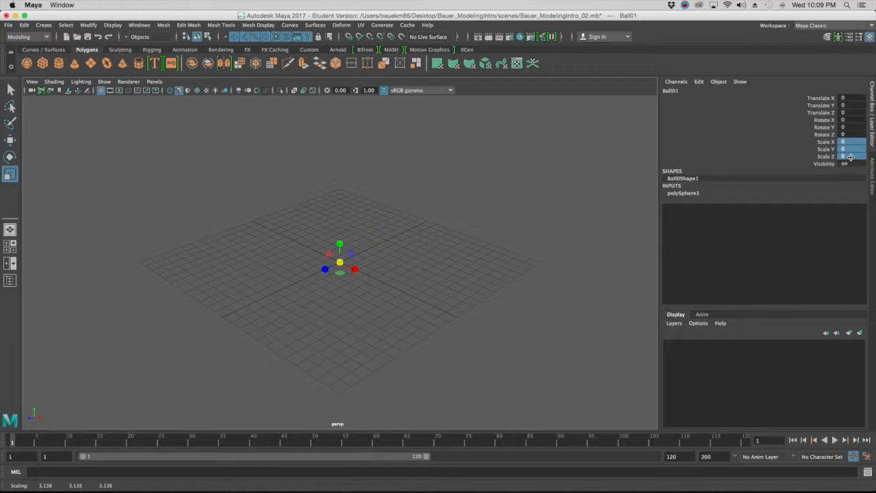
- Set the ball's Scale X, Y and Z channels together to 1
drag(847, 152, 848, 153)
text(1)
key(Return)
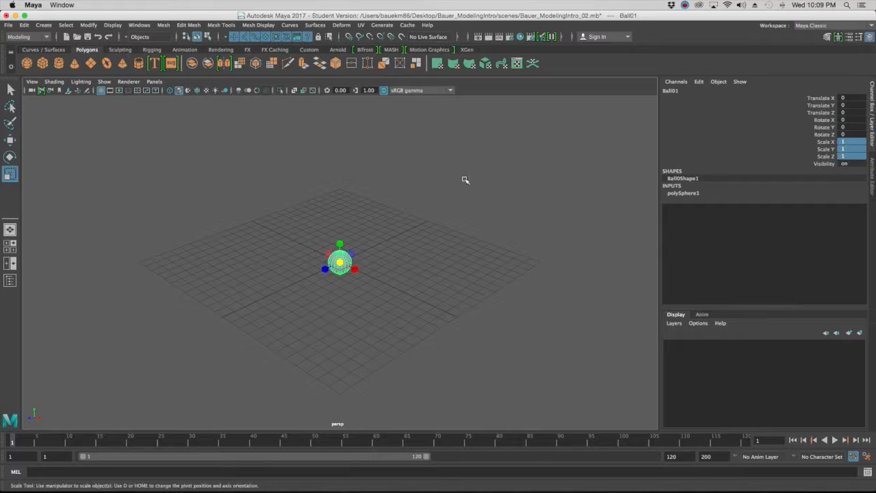
- Deselect and reselect the ball, and frame it in the perspective view
click(471, 263)
click(338, 258)
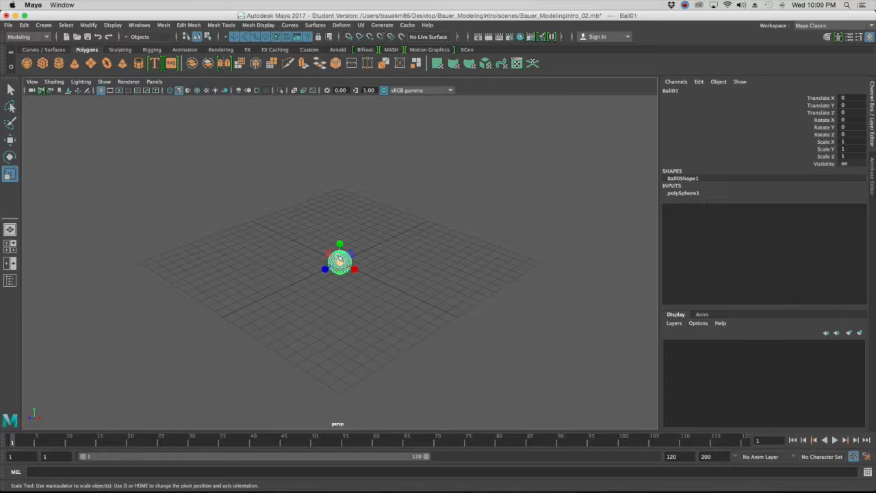
key(f)
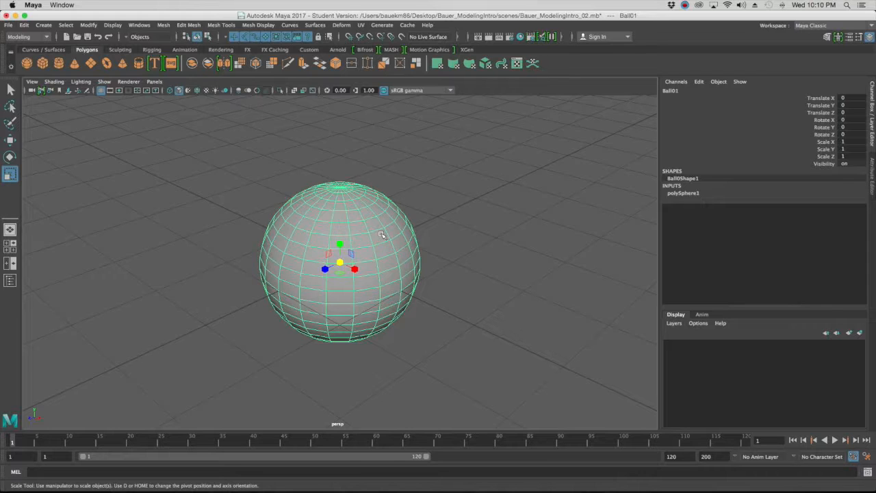
- Try rotating the framed ball about 25.57 degrees around Z with the Rotate tool, and undo the rotation
key(w)
key(e)
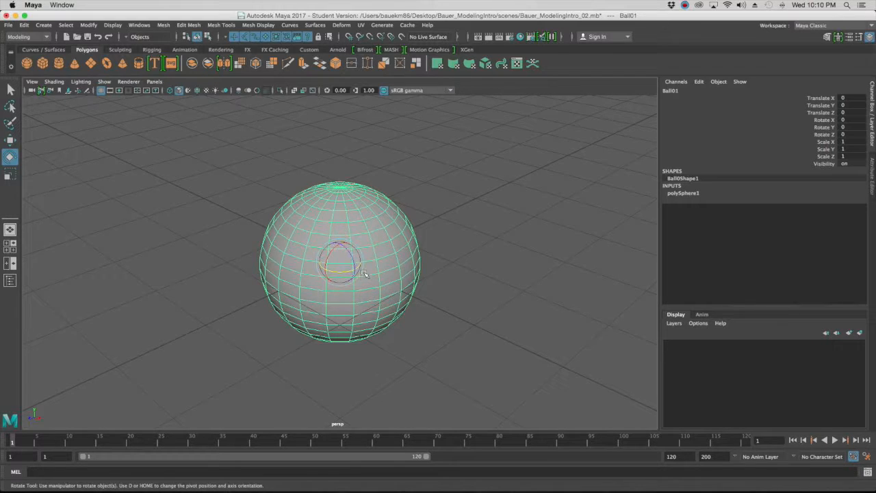
drag(355, 262, 334, 260)
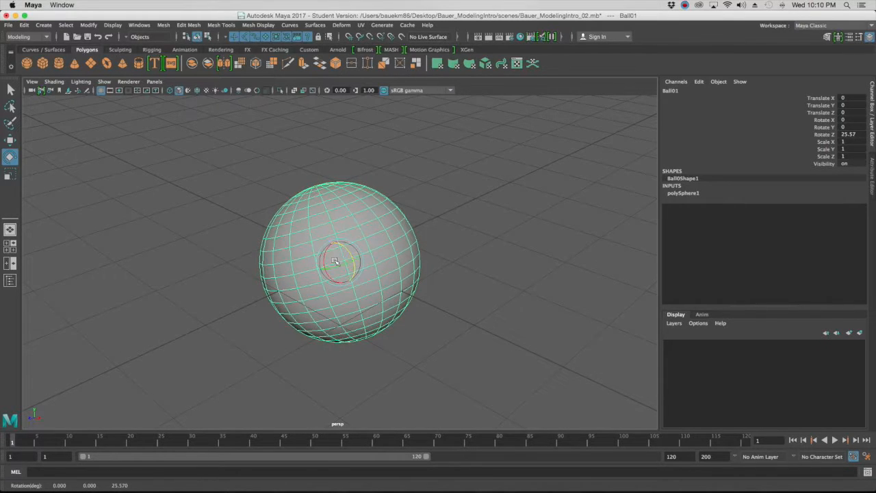
key(ctrl+z)
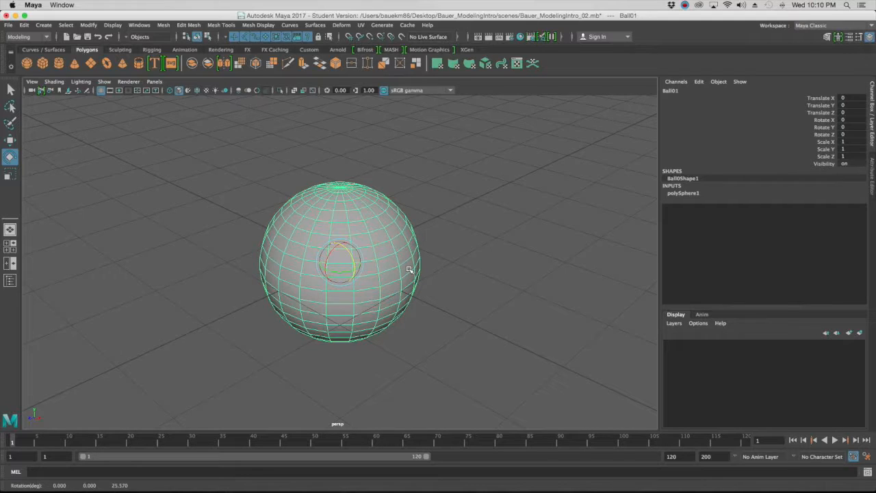
- Zoom in and out on the ball repeatedly to examine it from near and far
scroll(409, 269, down, 10)
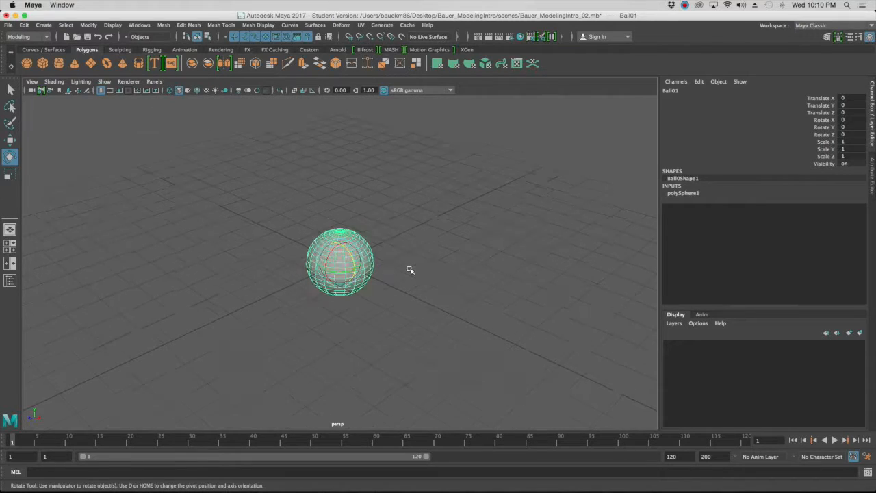
scroll(409, 270, up, 8)
scroll(410, 270, down, 6)
scroll(409, 270, down, 3)
scroll(410, 269, up, 8)
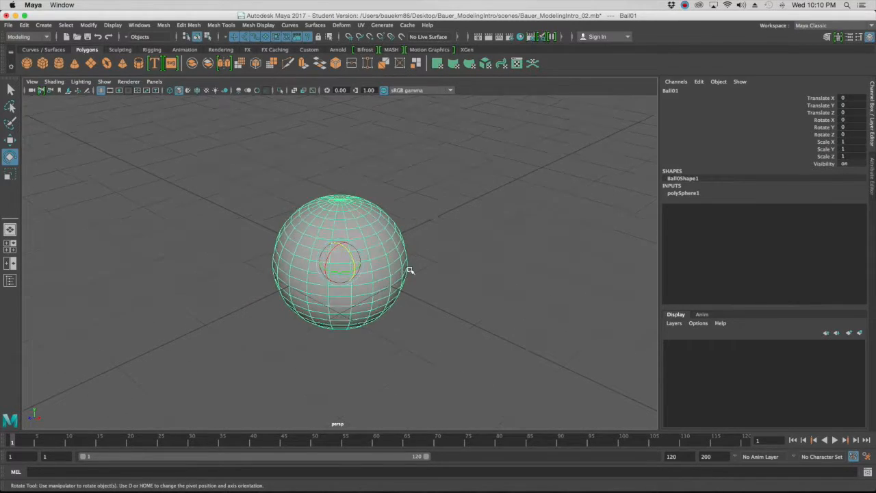
scroll(409, 269, down, 6)
scroll(409, 271, up, 8)
scroll(407, 272, down, 2)
scroll(407, 272, down, 6)
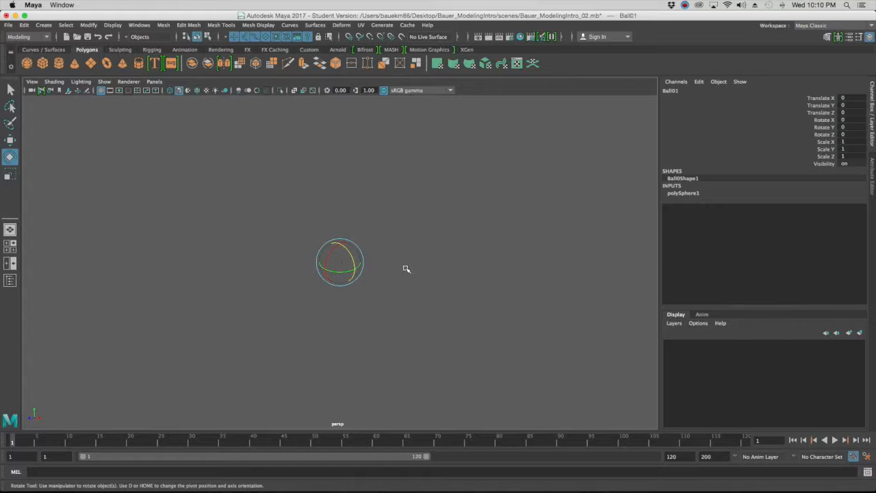
scroll(404, 268, up, 8)
scroll(402, 273, down, 4)
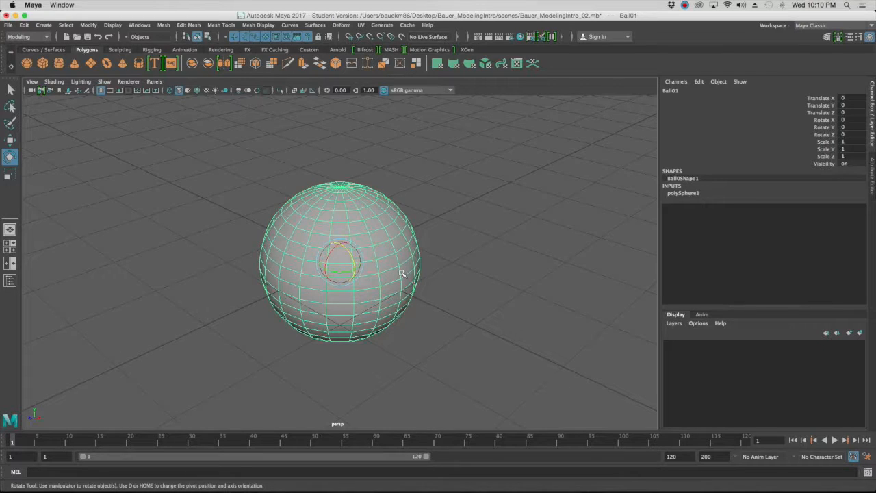
scroll(402, 272, down, 6)
scroll(403, 273, up, 3)
scroll(405, 273, down, 2)
scroll(403, 274, up, 5)
scroll(401, 275, down, 2)
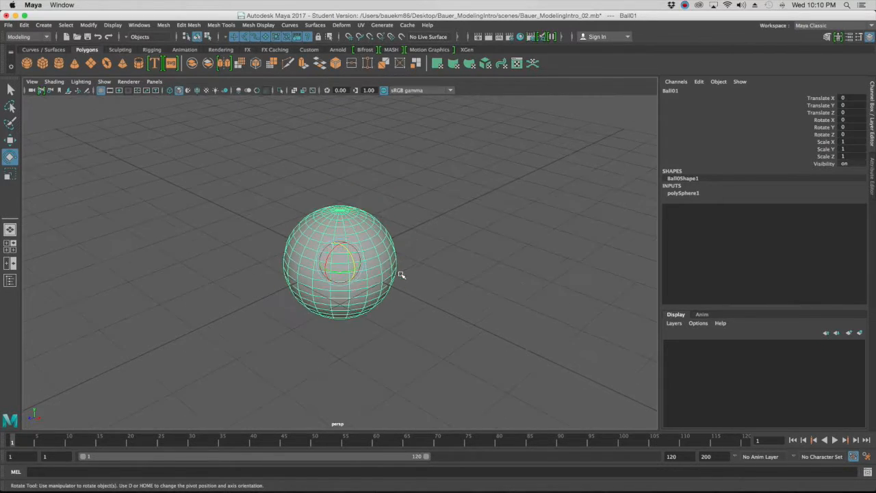
scroll(401, 274, down, 2)
scroll(464, 266, up, 1)
- Pan the perspective view around the ball and orbit to a low angle close to the grid
middle_drag(464, 266, 471, 265)
key(super+z)
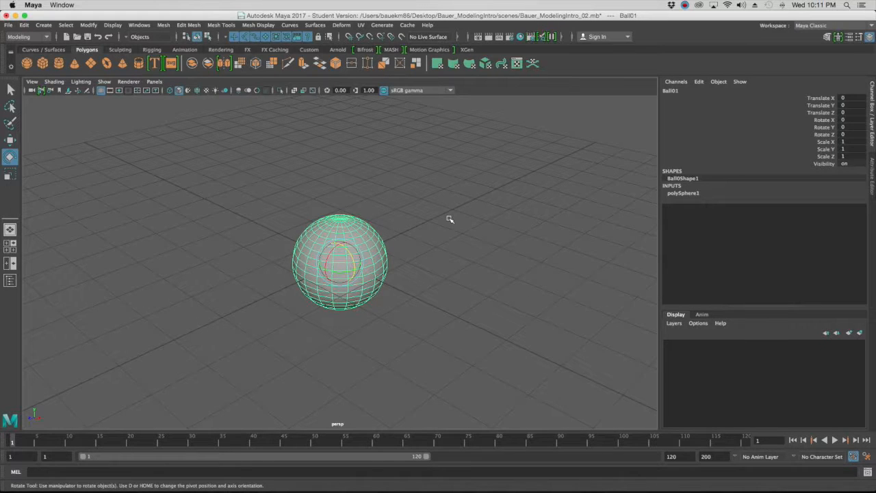
alt+middle_drag(418, 207, 431, 192)
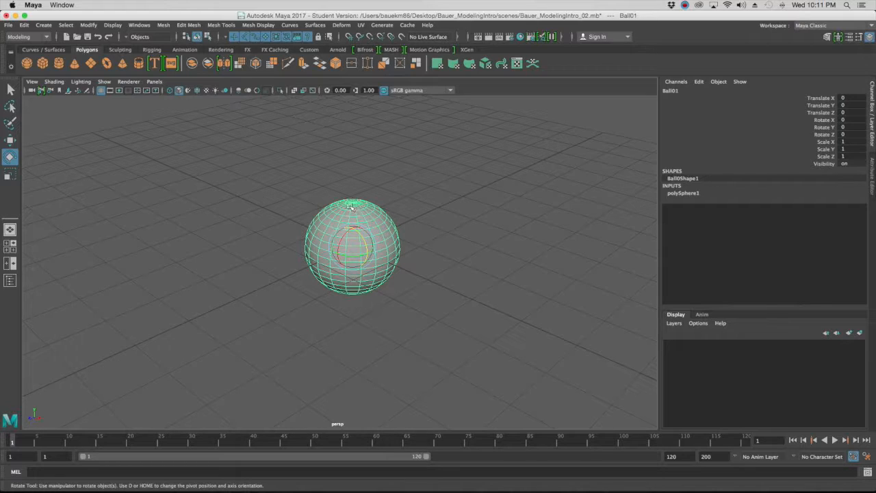
mouse_move(297, 195)
alt+middle_down()
mouse_move(309, 213)
mouse_move(296, 203)
alt+middle_up()
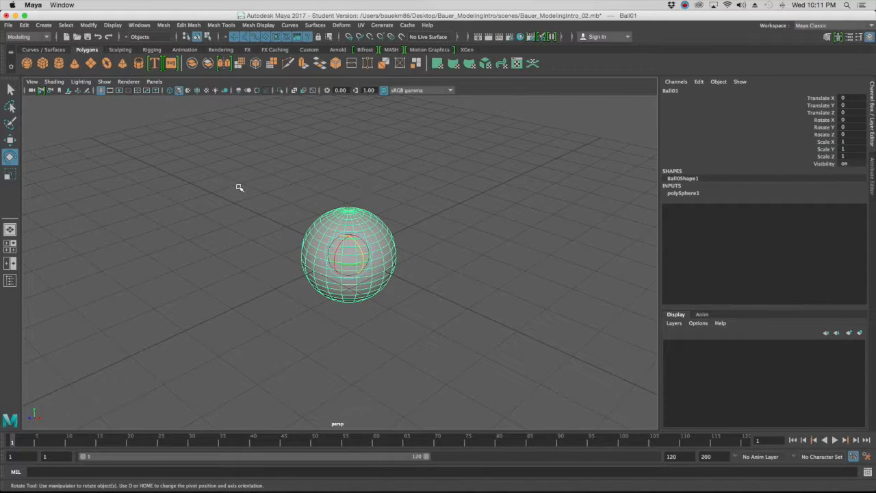
alt+drag(230, 187, 176, 171)
scroll(342, 226, down, 4)
scroll(342, 226, up, 3)
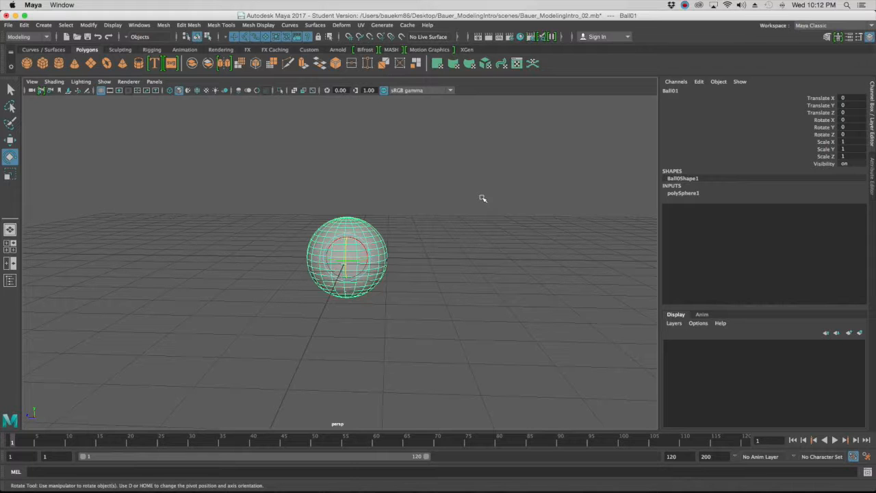
- Combine zooming, panning and orbiting to examine the ball from several sides, ending on a close view
scroll(482, 198, down, 3)
scroll(481, 199, up, 3)
scroll(480, 197, up, 3)
scroll(480, 198, down, 5)
scroll(480, 199, up, 2)
scroll(481, 203, up, 3)
scroll(471, 215, down, 4)
alt+middle_drag(469, 219, 418, 214)
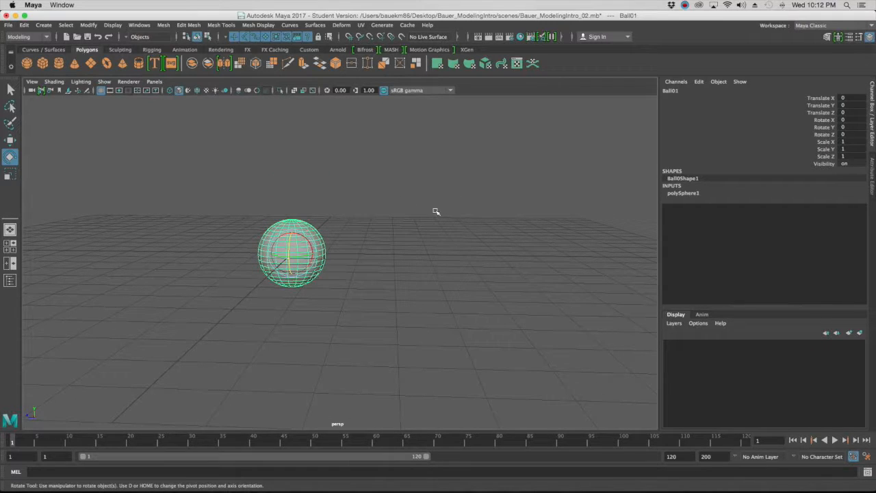
alt+drag(357, 203, 446, 198)
scroll(445, 198, down, 3)
scroll(446, 198, up, 10)
alt+middle_drag(445, 199, 411, 217)
alt+drag(411, 218, 327, 225)
alt+middle_drag(327, 225, 390, 231)
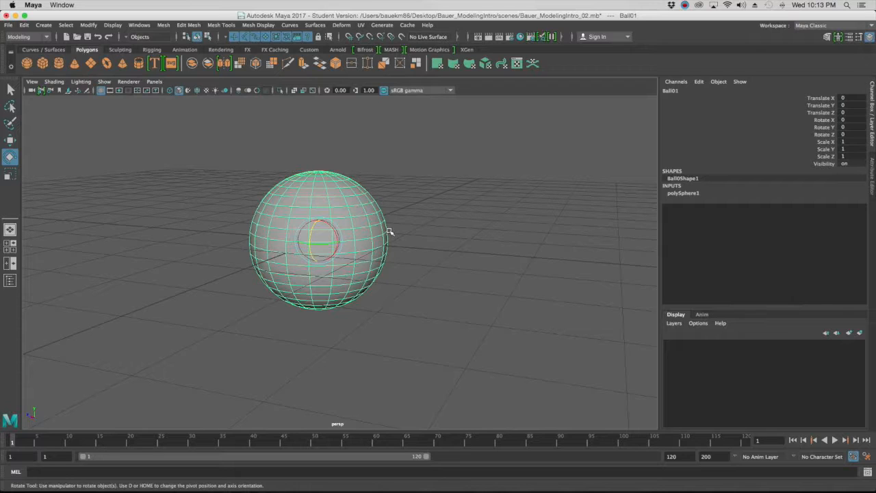
- Deselect and reselect the ball, once directly and once with a selection marquee around it
click(394, 219)
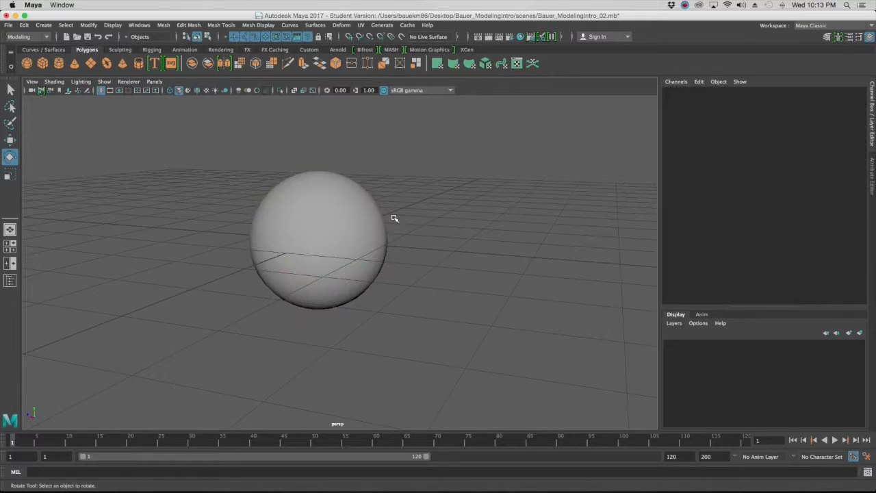
click(350, 213)
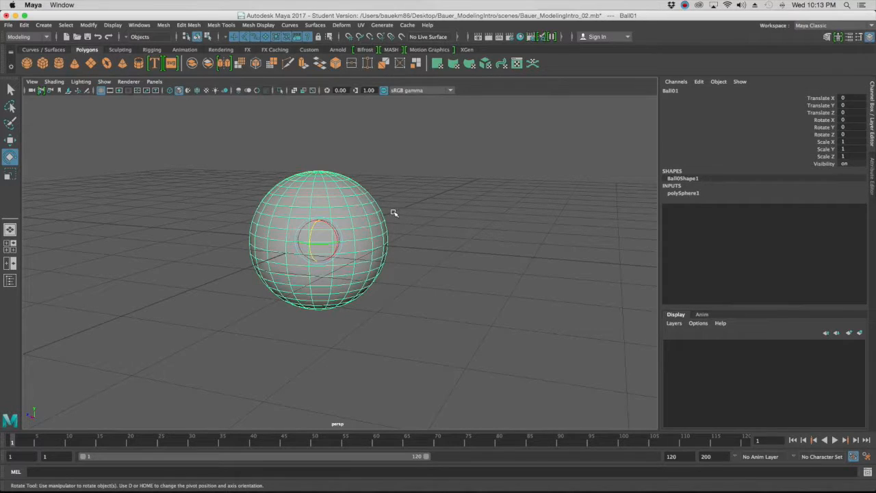
click(483, 203)
click(304, 204)
drag(453, 202, 226, 253)
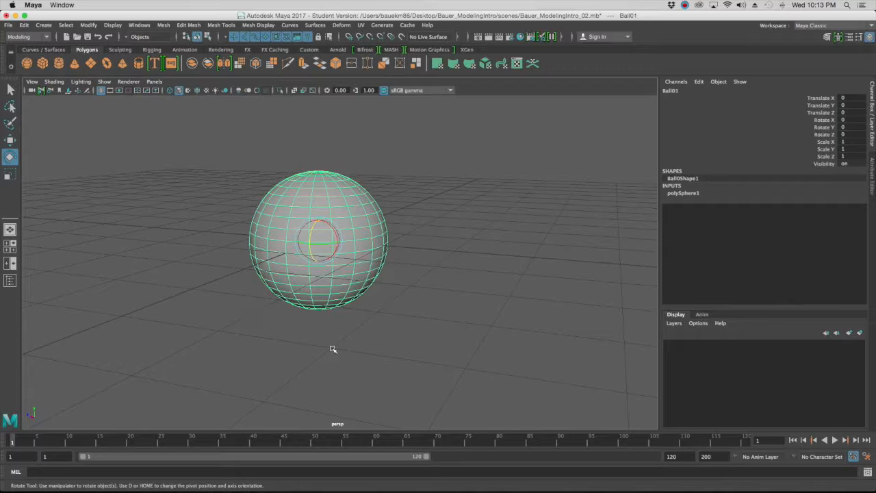
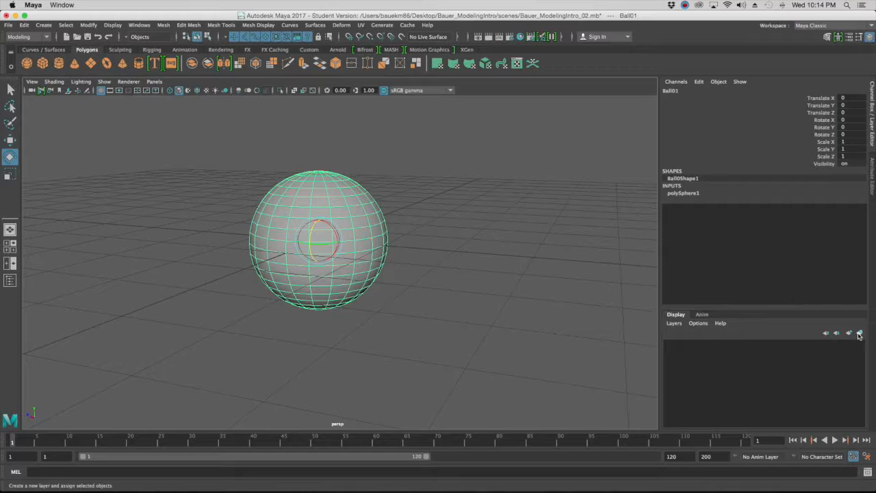
- Create a display layer containing the selected ball and name it BallLYR
click(858, 333)
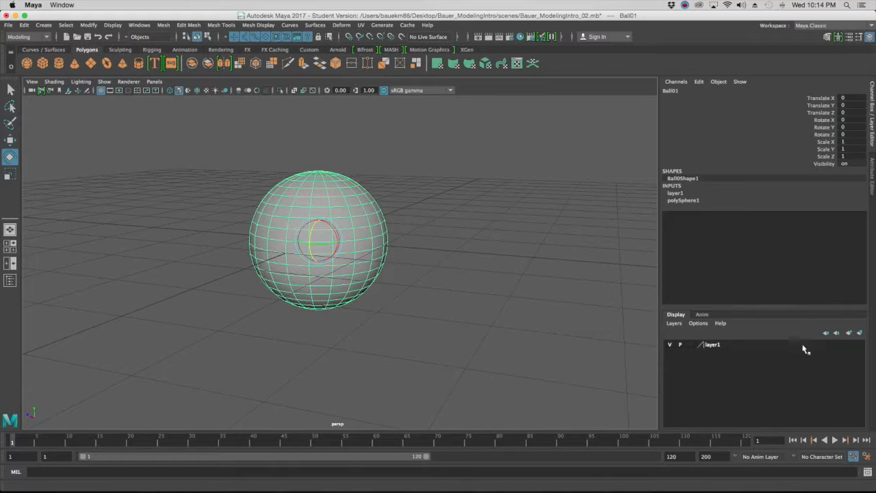
double_click(719, 345)
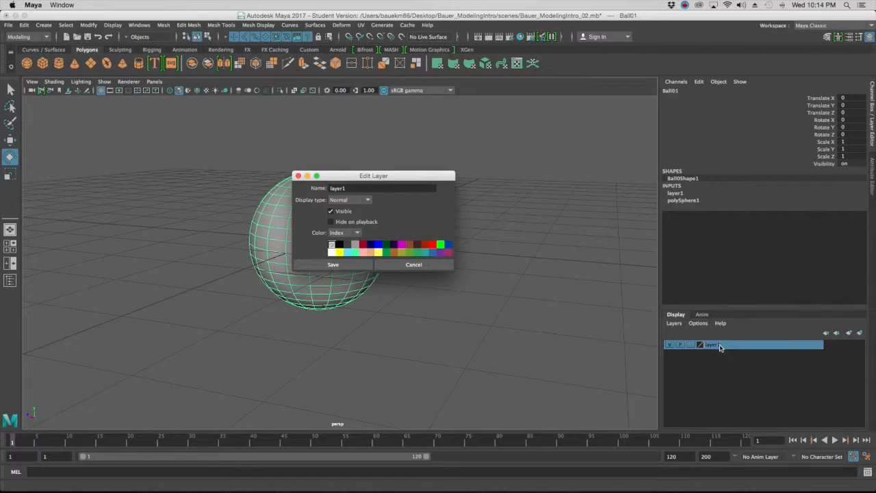
drag(368, 189, 300, 183)
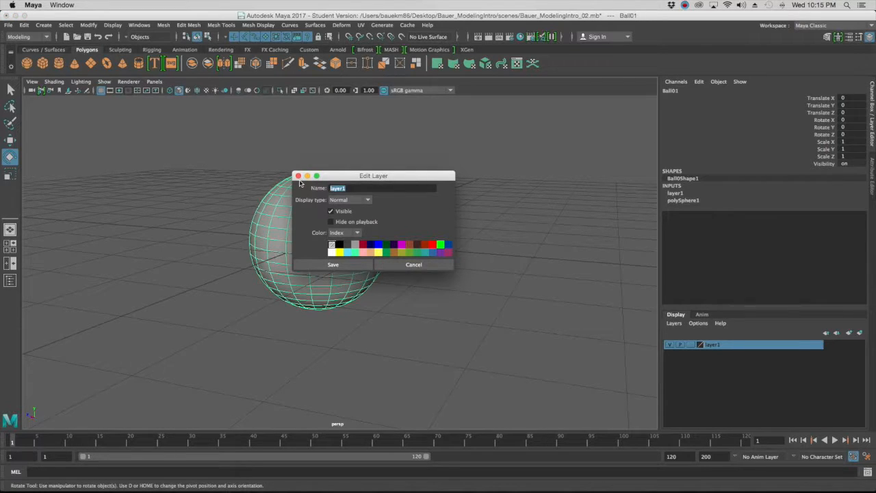
key(BackSpace)
text(BallLYR)
click(360, 267)
- Undock the Channel Box / Layer Editor, close and reopen it, and place the floating window beside the viewport
drag(696, 313, 841, 402)
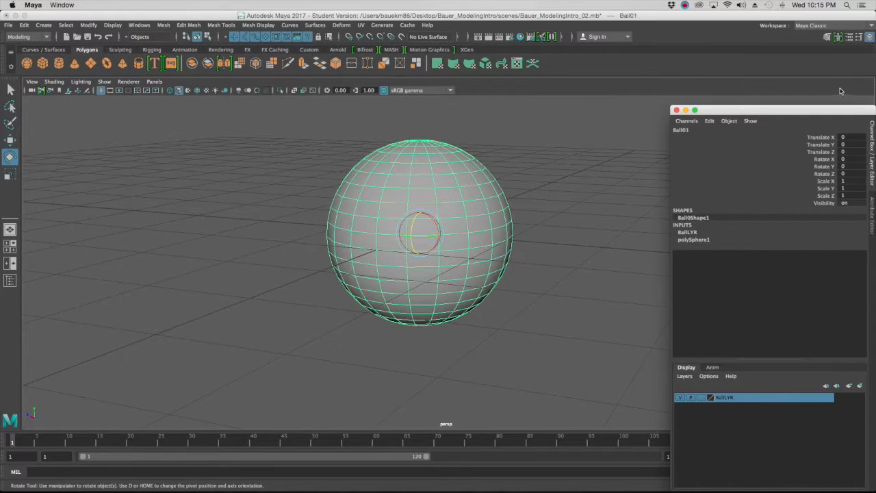
drag(746, 111, 600, 70)
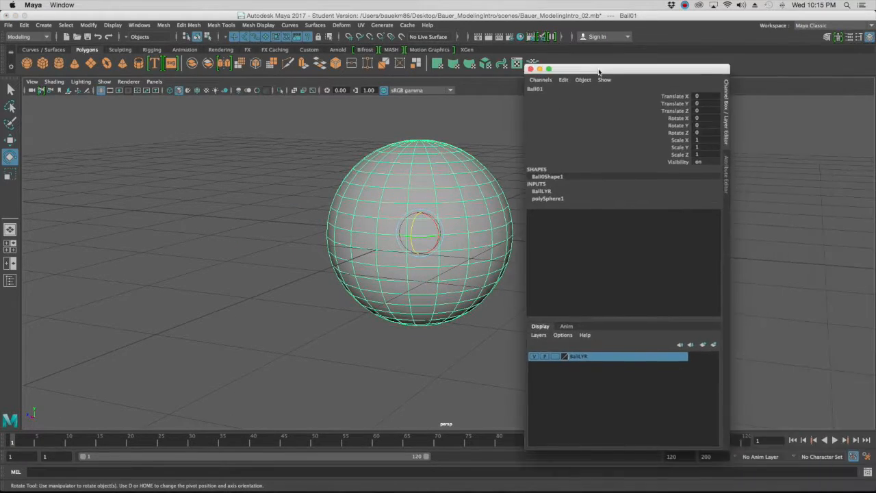
click(531, 69)
click(866, 36)
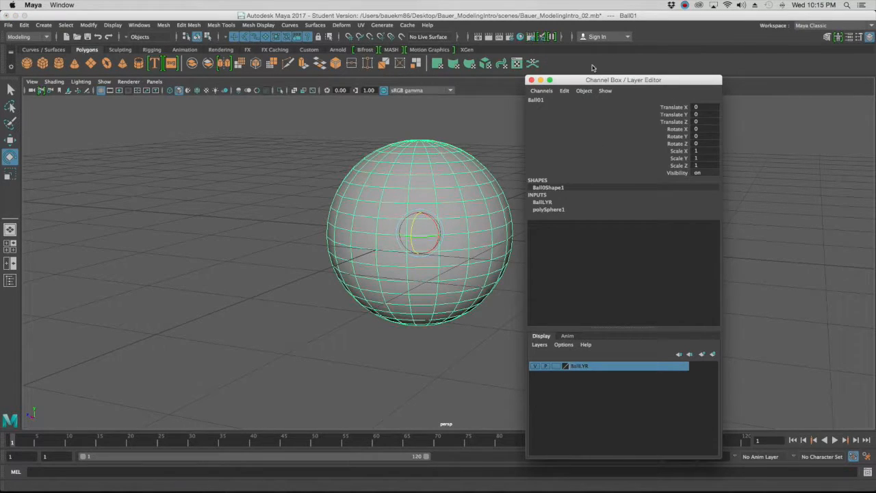
drag(582, 79, 732, 55)
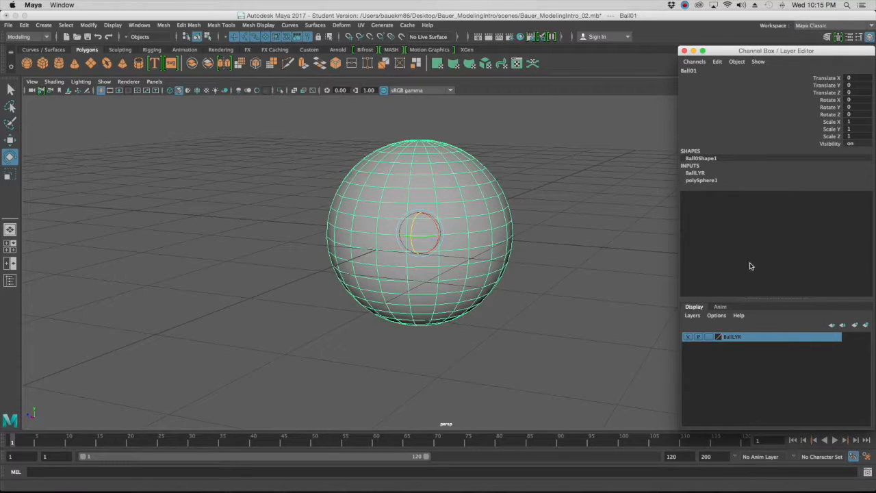
- Toggle the visibility of the BallLYR layer off and on several times
click(689, 337)
click(688, 337)
click(689, 338)
click(689, 338)
click(689, 337)
click(689, 337)
- Hide the BallLYR layer and clear the selection
alt+right_drag(563, 254, 446, 197)
alt+middle_drag(536, 219, 441, 217)
scroll(452, 217, down, 4)
scroll(498, 223, up, 2)
click(689, 338)
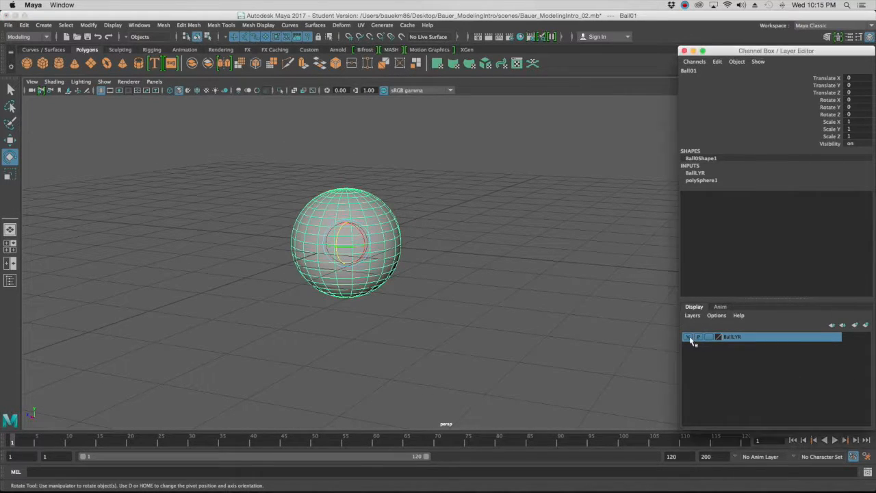
click(690, 337)
click(489, 241)
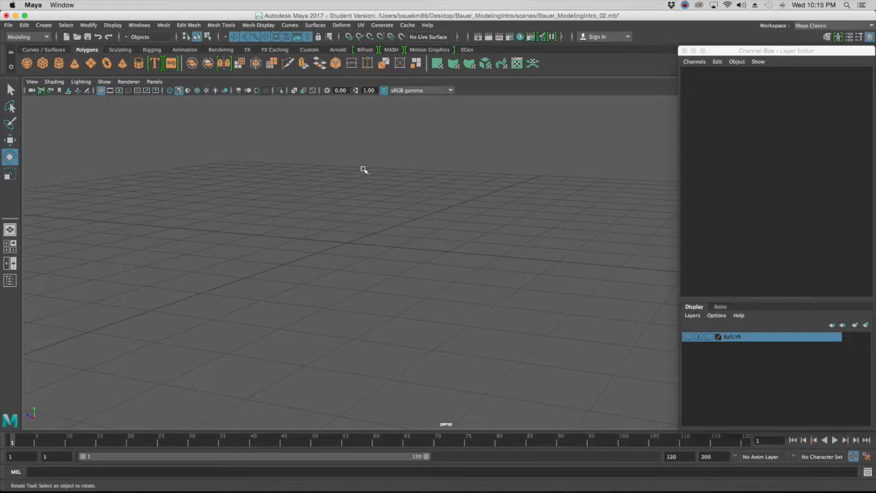
- Create a polygon cube at the grid's origin and view it from a higher angle
click(44, 65)
click(44, 65)
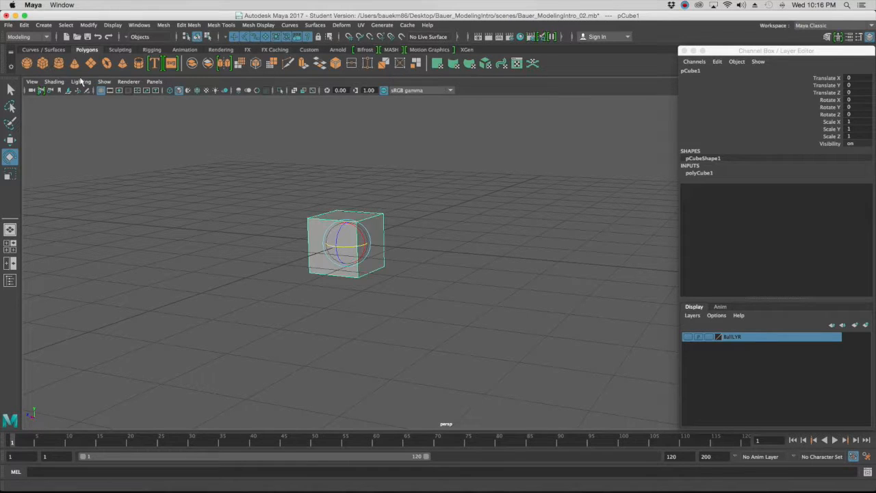
alt+drag(454, 216, 452, 225)
alt+middle_drag(453, 215, 488, 228)
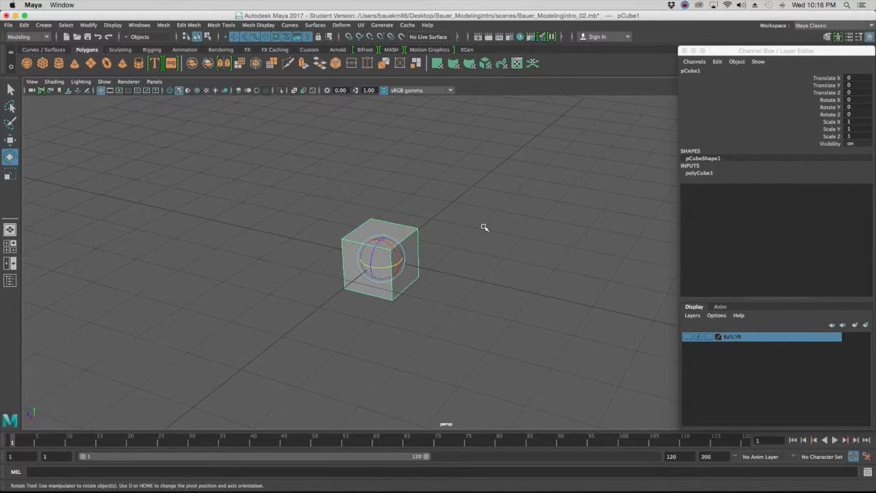
- Rename the new polygon cube as Cube01
scroll(484, 227, up, 5)
alt+drag(524, 246, 465, 236)
scroll(465, 236, down, 4)
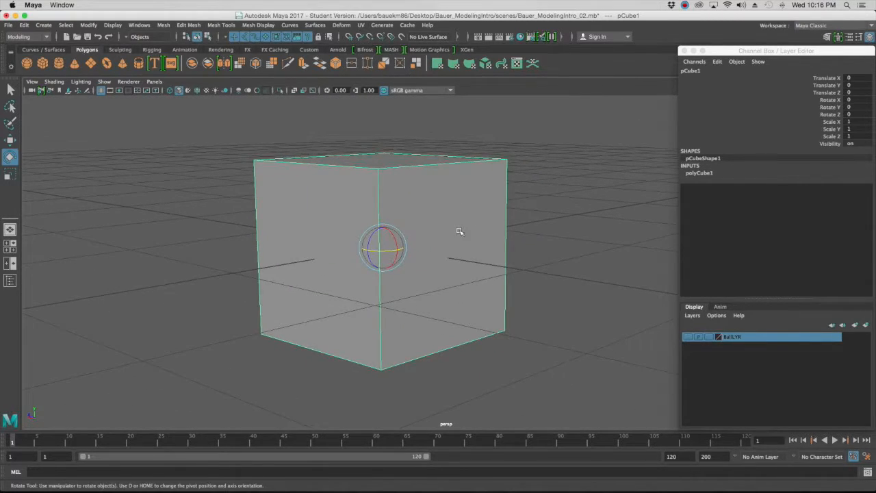
key(w)
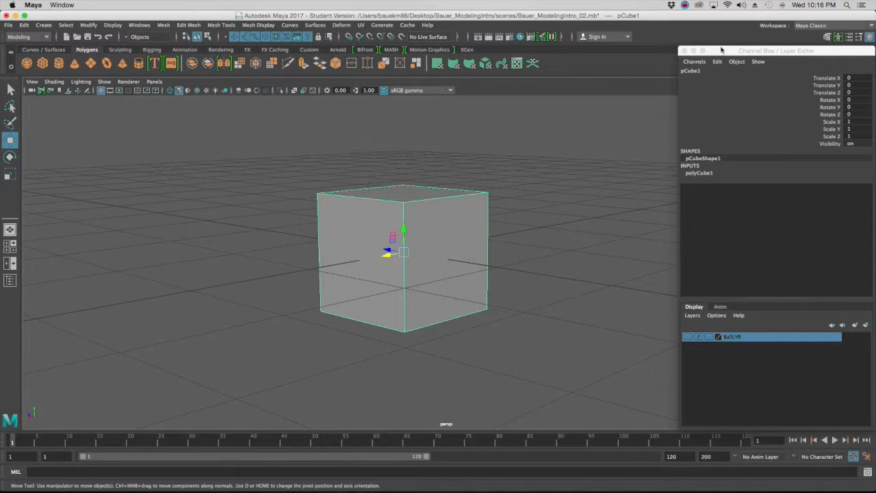
mouse_move(721, 46)
mouse_down()
mouse_move(719, 55)
mouse_move(723, 42)
mouse_up()
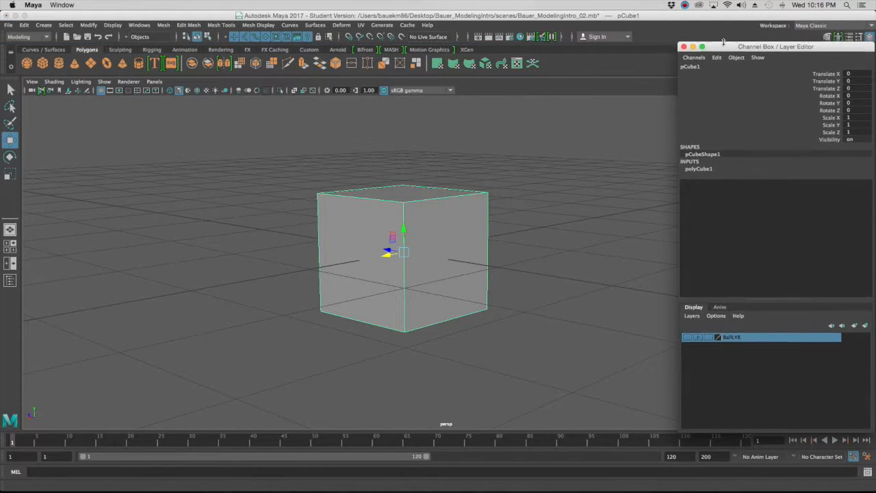
double_click(691, 69)
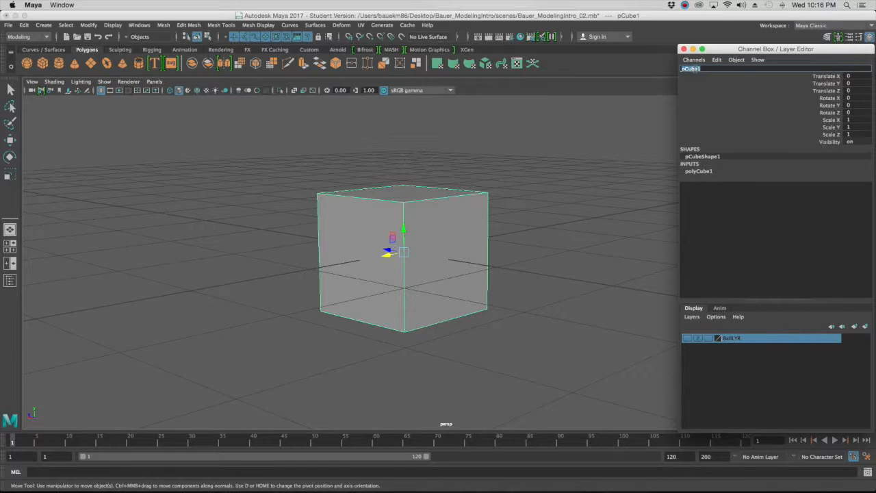
text(Cube01)
key(Return)
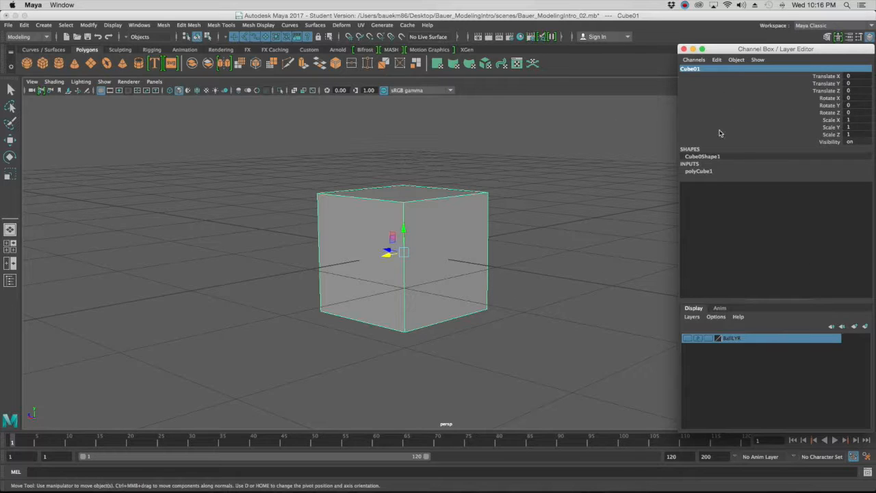
- Set the cube's width, height and depth subdivisions to 4 in its polyCube1 construction inputs
click(696, 173)
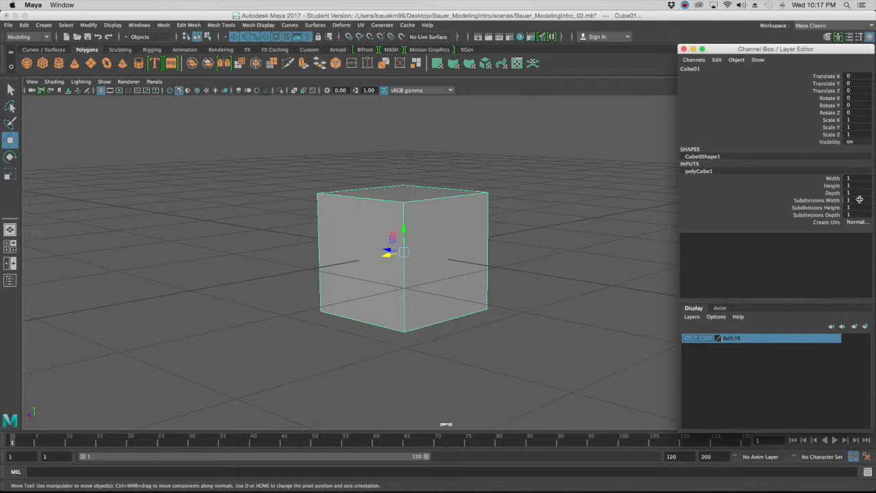
drag(859, 199, 859, 214)
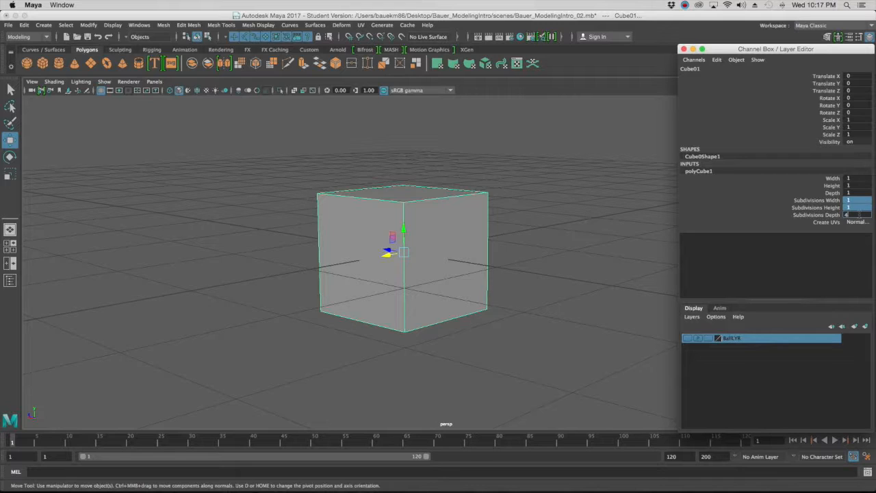
text(4)
key(Return)
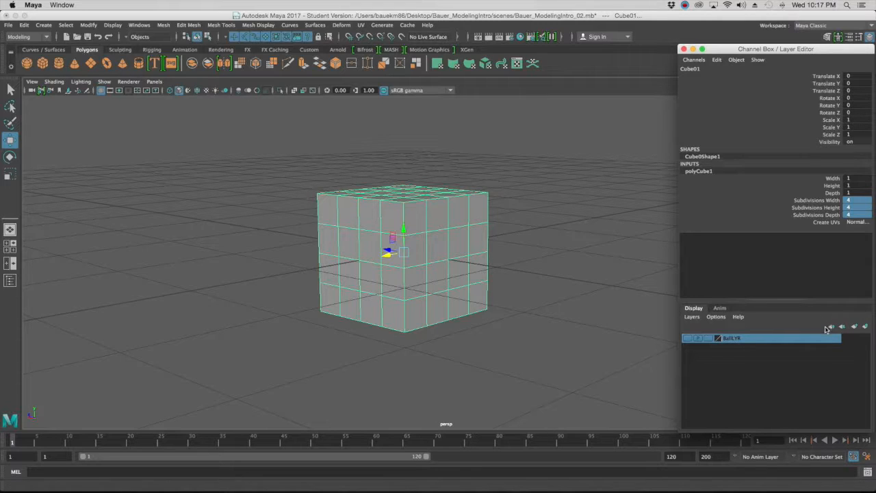
- Put the selected cube in a new display layer named CubeLYR and narrow the floating Channel Box / Layer Editor window
click(865, 327)
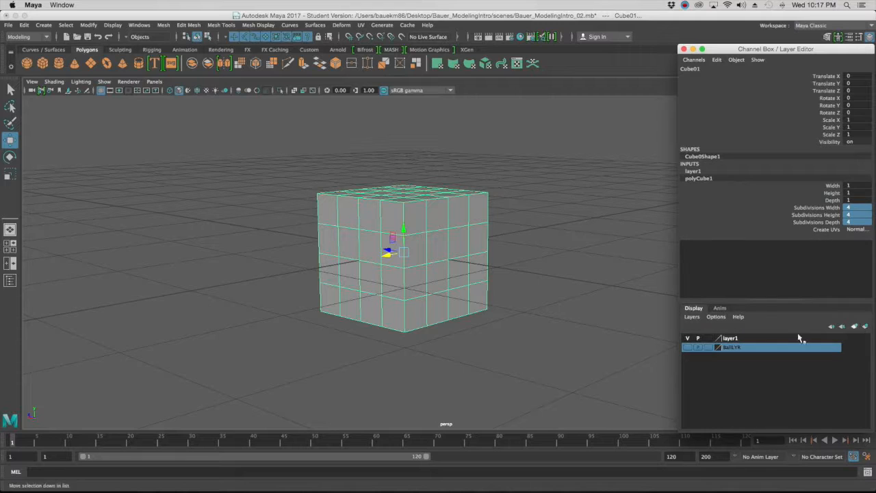
double_click(731, 339)
text(CubeLYR)
click(343, 264)
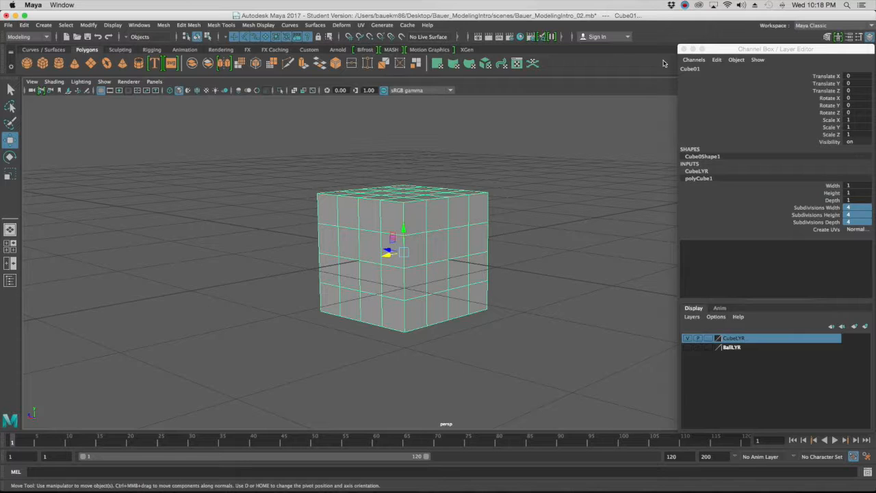
drag(678, 57, 723, 58)
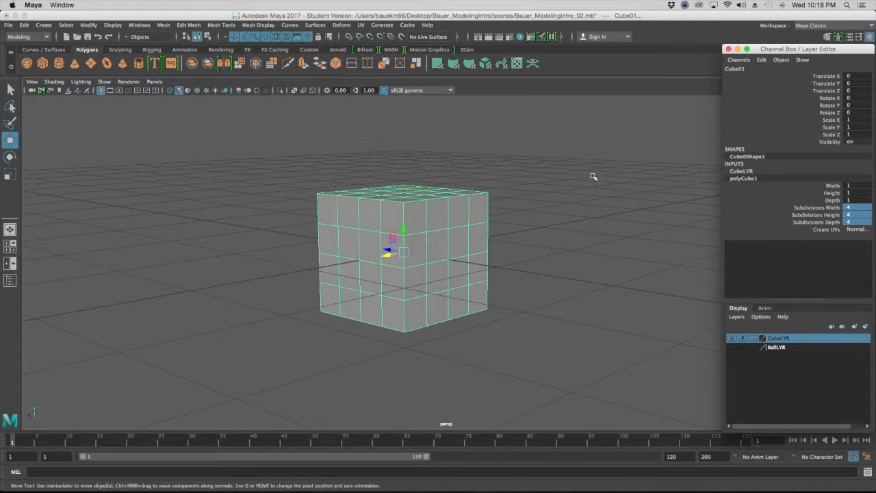
- Reselect the cube, switch it to face component mode, and return it to object mode
click(483, 168)
click(406, 200)
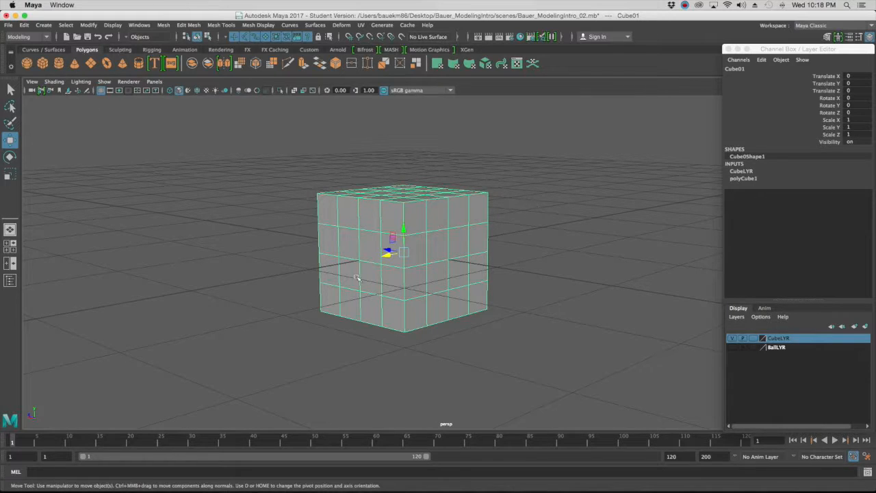
key(F11)
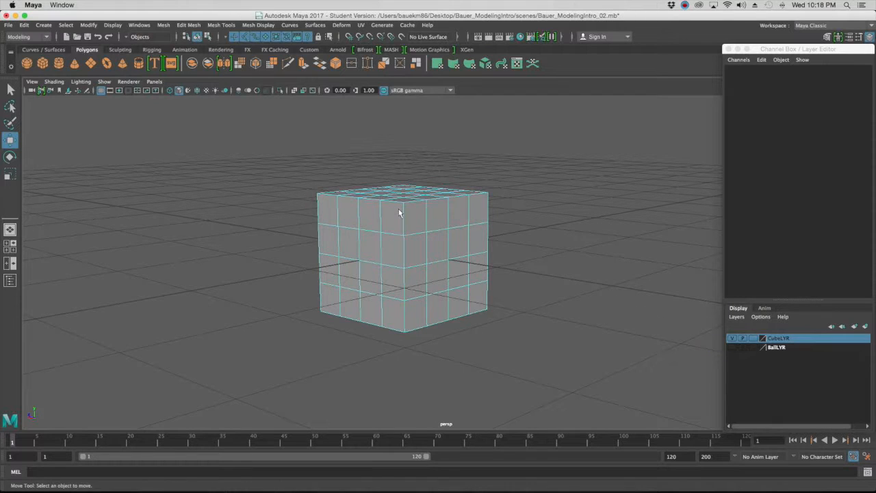
right_drag(400, 213, 466, 195)
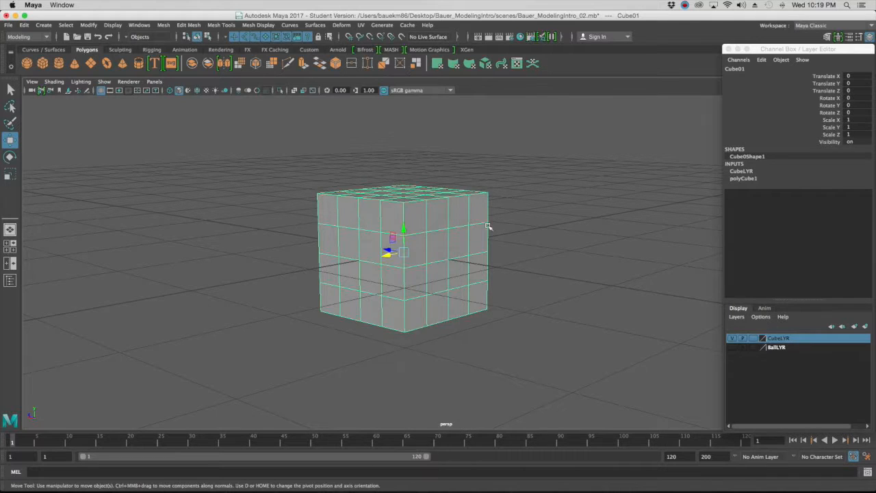
- Try moving the whole cube about 0.7 cm along the X axis and undo the move
click(561, 175)
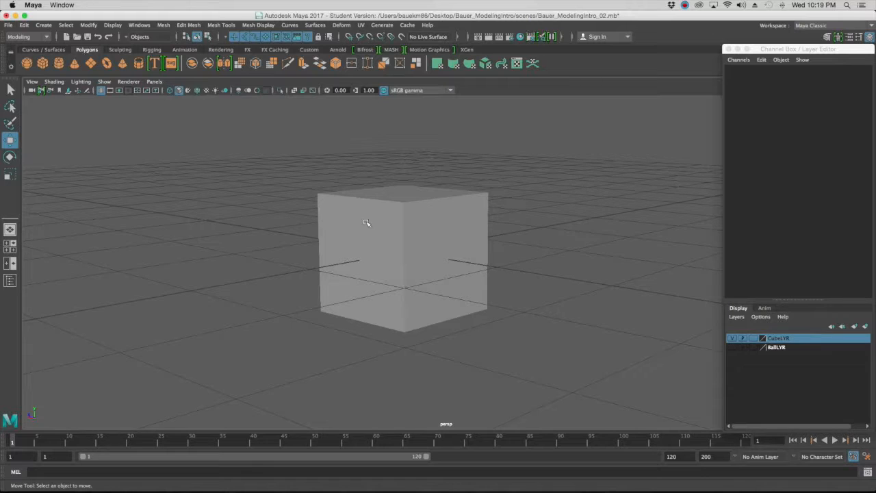
click(411, 216)
drag(388, 254, 330, 288)
key(super+z)
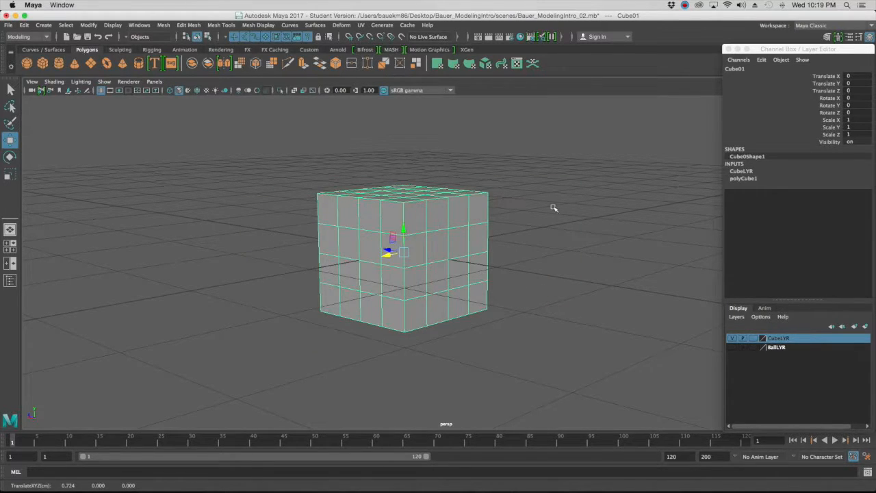
- Switch the cube to edge mode and select a horizontal edge below the top row of one side face
right_click(416, 198)
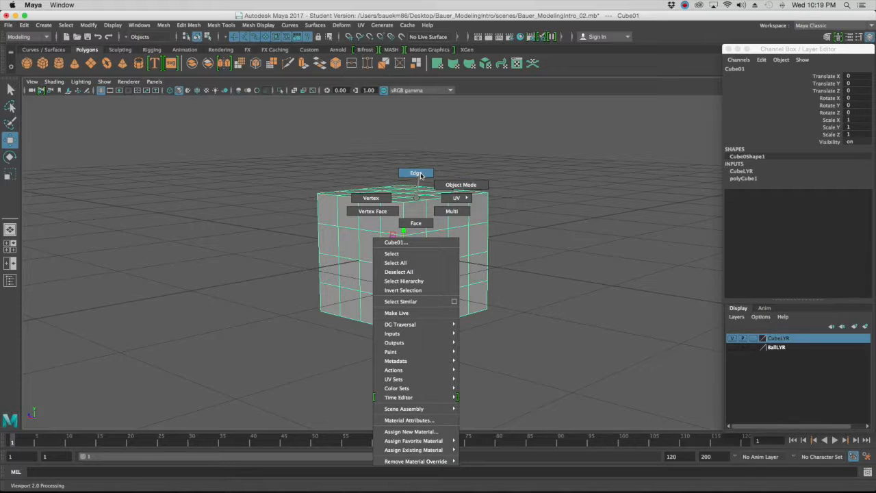
right_drag(420, 175, 421, 175)
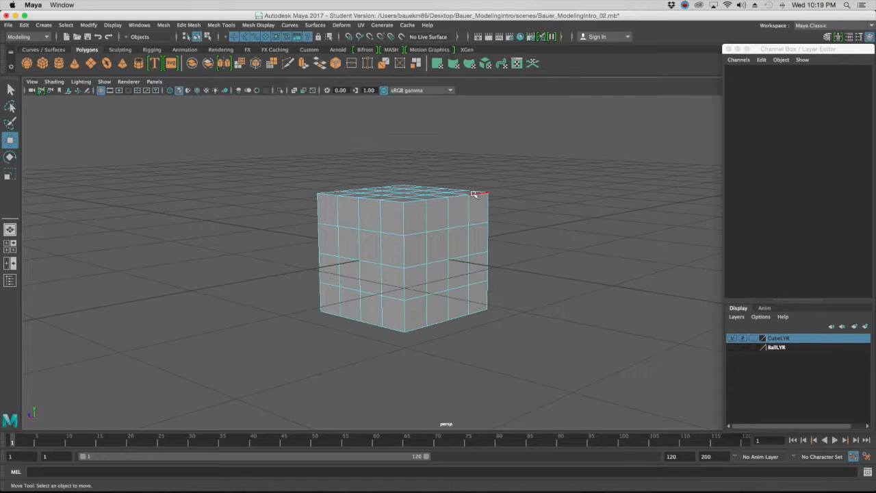
scroll(461, 221, up, 5)
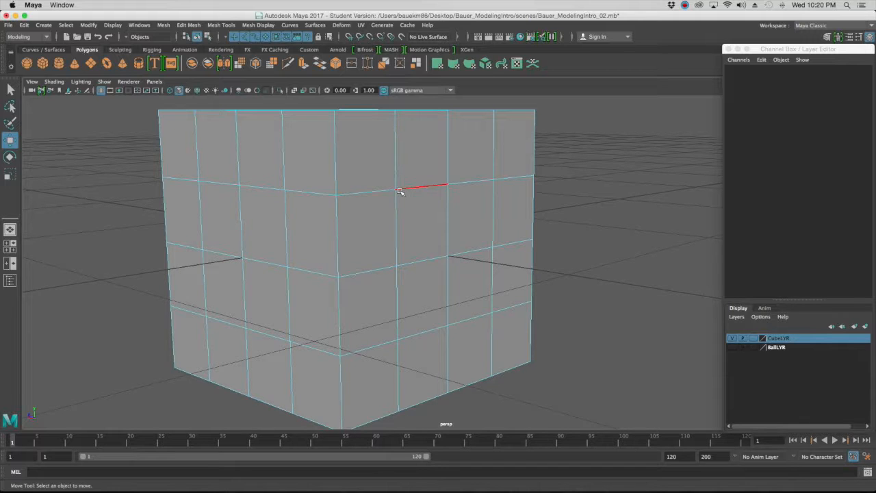
scroll(402, 191, down, 3)
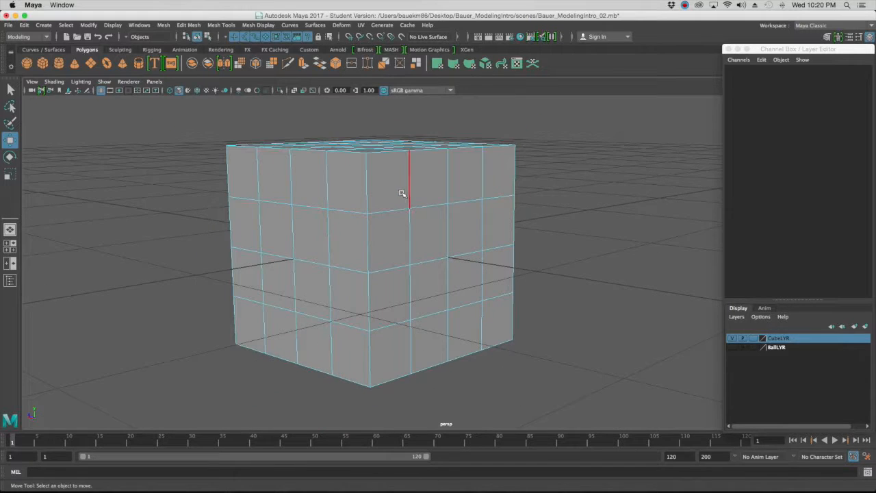
alt+drag(403, 190, 416, 201)
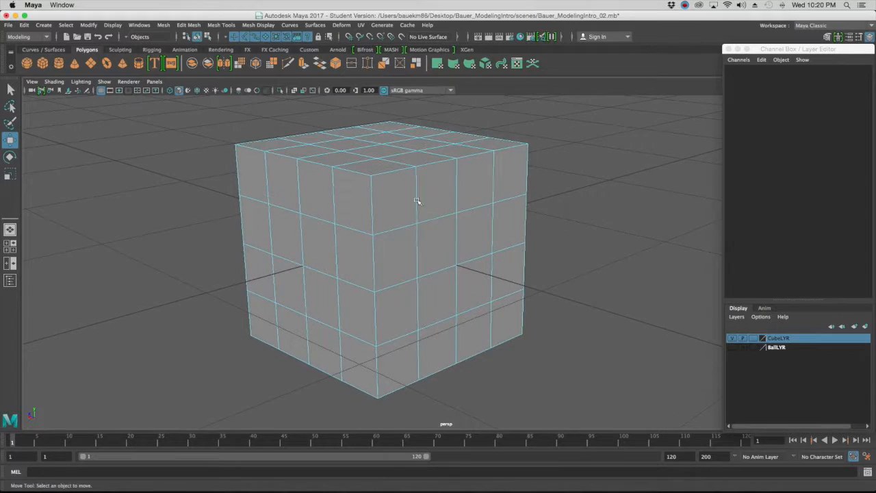
click(446, 217)
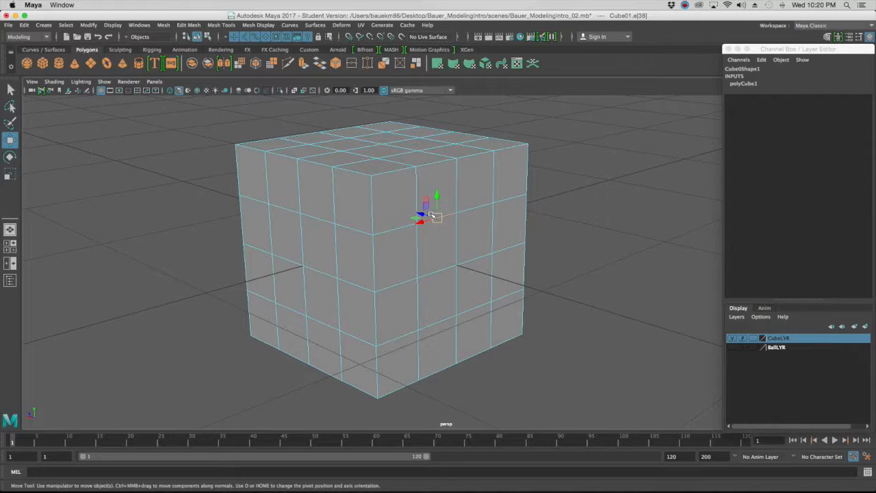
- Try moving the selected edge outward from the face and upward, undoing each move
drag(422, 214, 397, 221)
key(z)
key(z)
mouse_move(439, 200)
mouse_down()
mouse_move(438, 158)
mouse_move(436, 188)
mouse_up()
key(z)
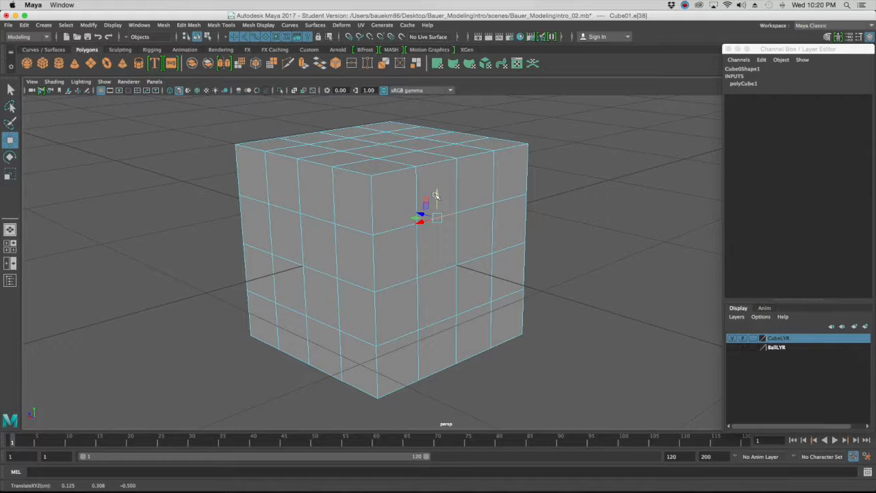
- Try moving, rotating and scaling the selected edge, and undo the changes to its shape
mouse_move(420, 218)
alt+mouse_down()
mouse_move(377, 201)
mouse_move(436, 221)
alt+mouse_up()
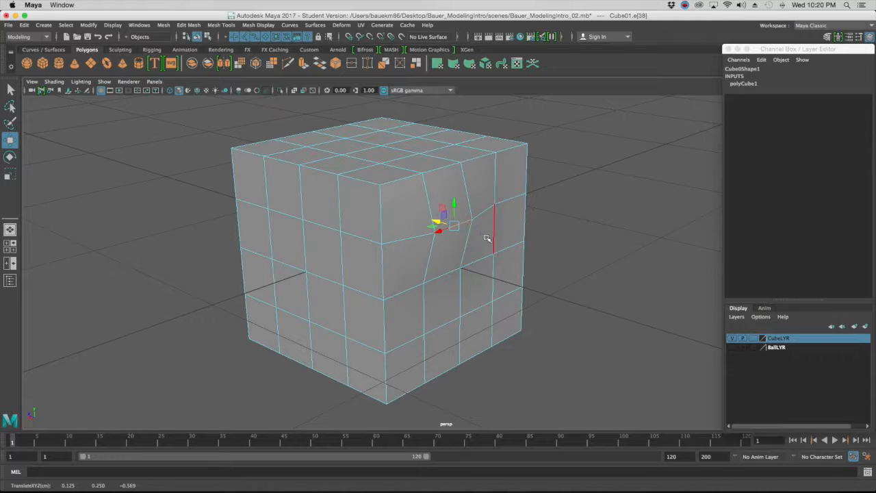
key(e)
drag(458, 207, 476, 236)
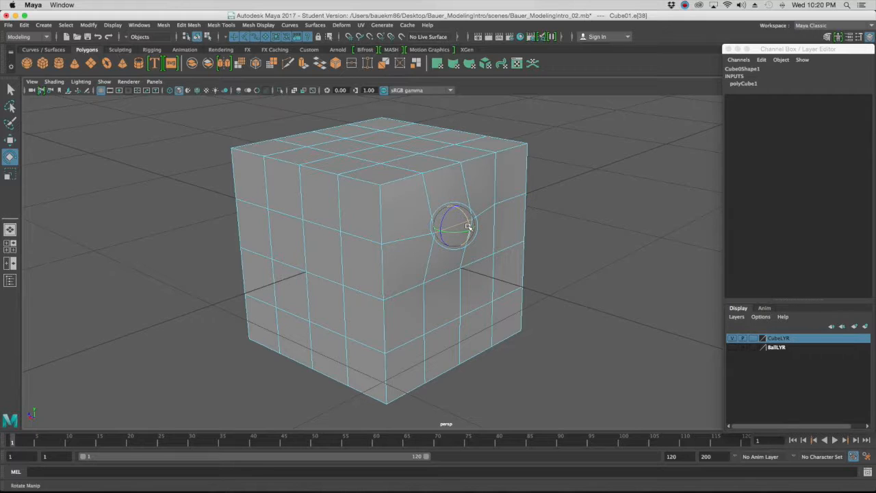
mouse_move(445, 216)
mouse_down()
mouse_move(449, 209)
mouse_move(445, 229)
mouse_move(453, 209)
mouse_move(447, 231)
mouse_move(449, 212)
mouse_move(467, 221)
mouse_move(489, 216)
mouse_move(445, 239)
mouse_move(490, 228)
mouse_move(451, 245)
mouse_move(454, 231)
mouse_move(458, 236)
mouse_up()
key(r)
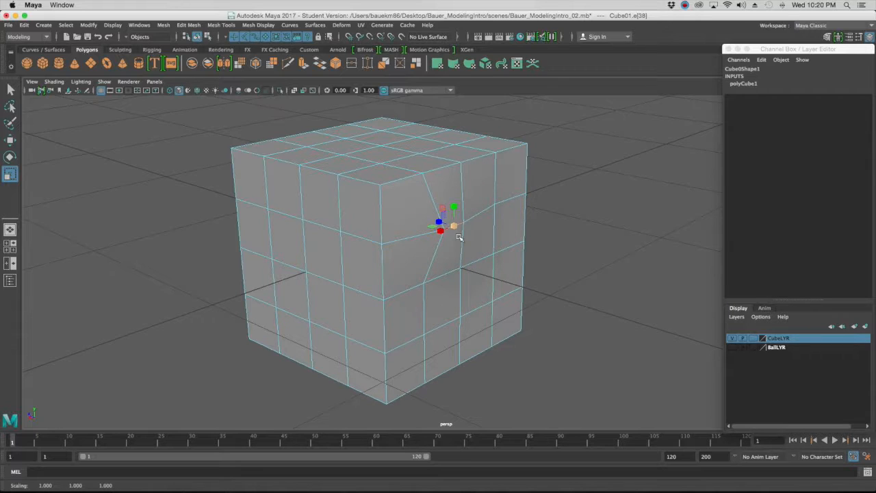
key(ctrl+z)
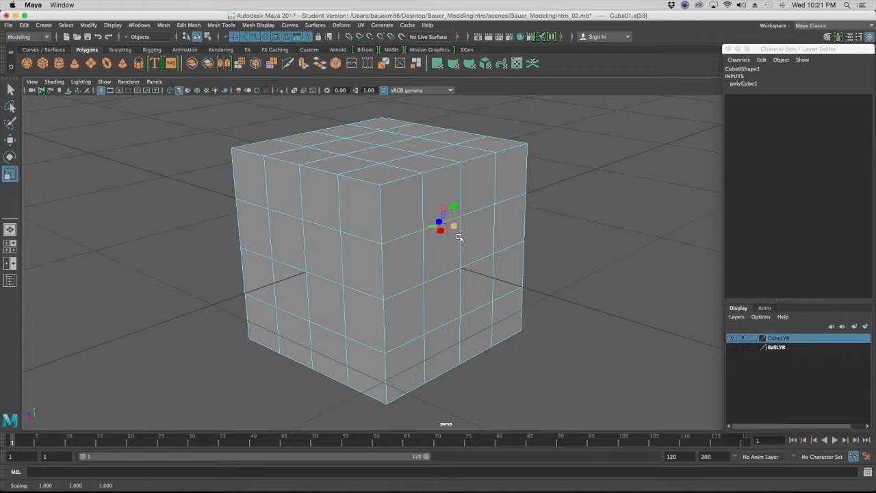
- Select single edges around the cube one at a time, ending with the top edge of the side face's middle vertical line
click(557, 200)
click(462, 193)
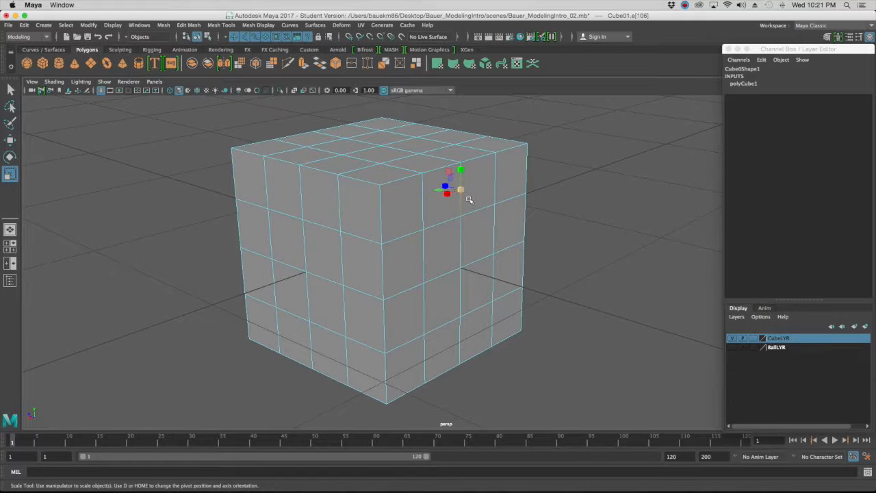
click(406, 233)
click(392, 184)
click(519, 153)
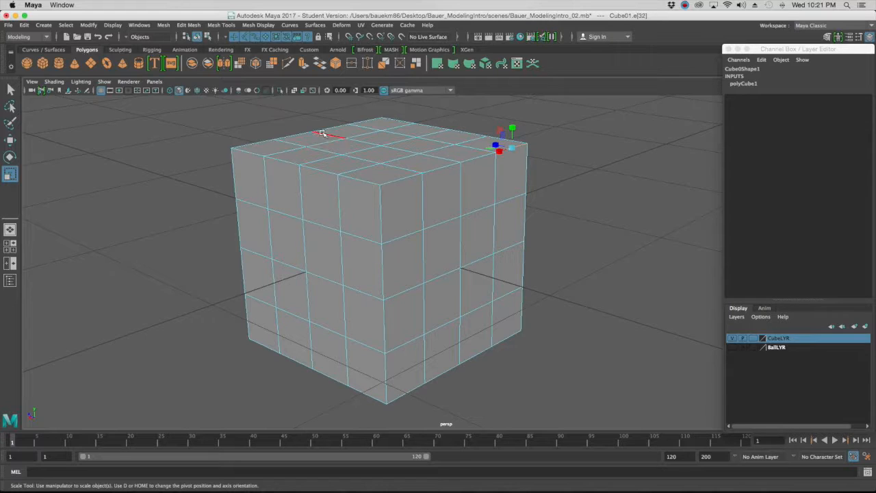
click(460, 199)
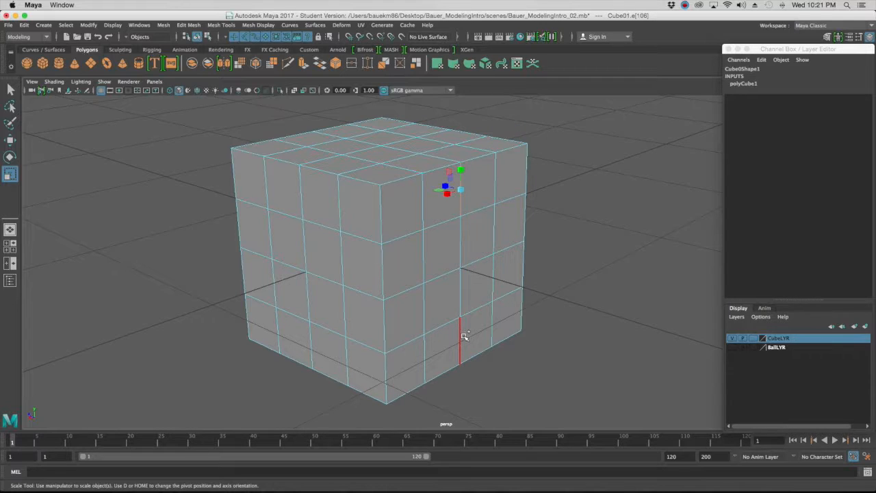
- Add the edges below to the selection, try moving the vertical column of edges, and undo back to the single edge
shift+click(459, 233)
shift+click(461, 279)
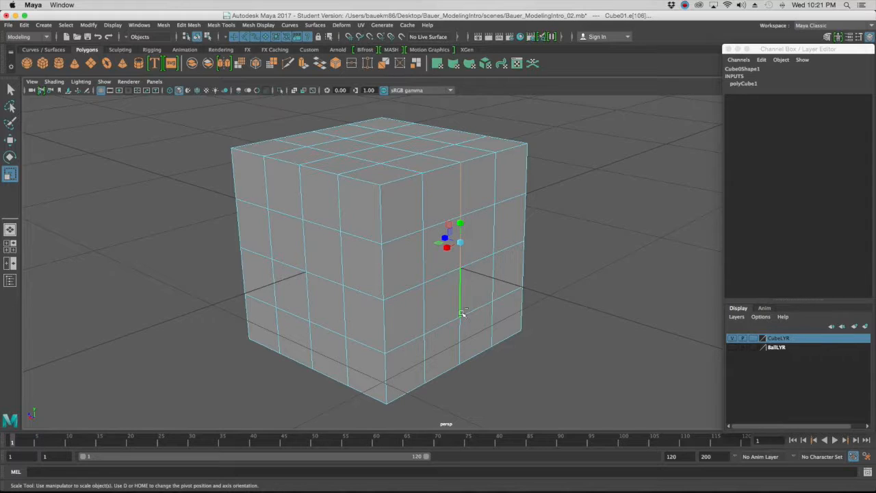
shift+click(458, 336)
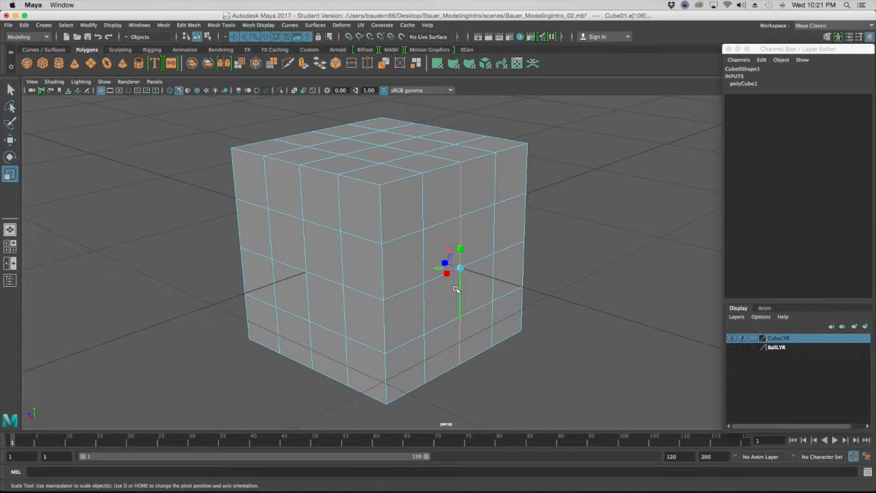
key(w)
drag(446, 271, 468, 269)
key(super+z)
key(super+z)
key(super+z)
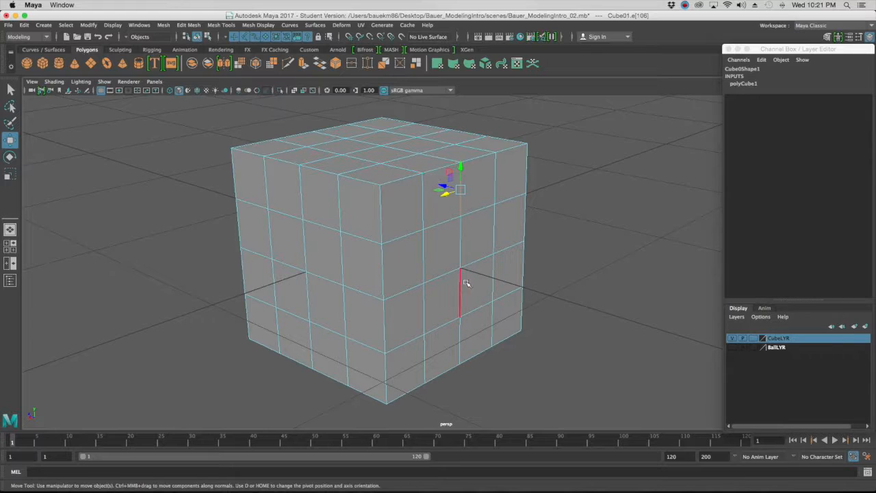
- Extend the selection down the side face's middle column of vertical edges and pull the column outward from the cube
shift+click(464, 333)
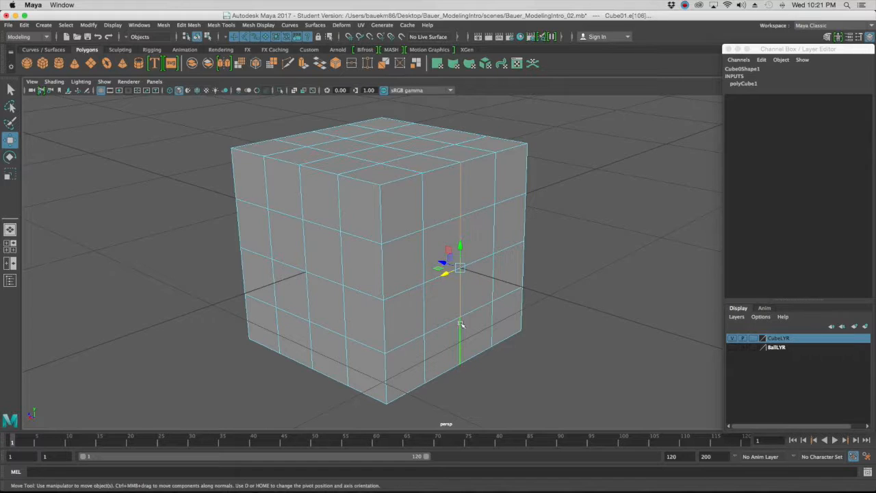
drag(451, 267, 468, 225)
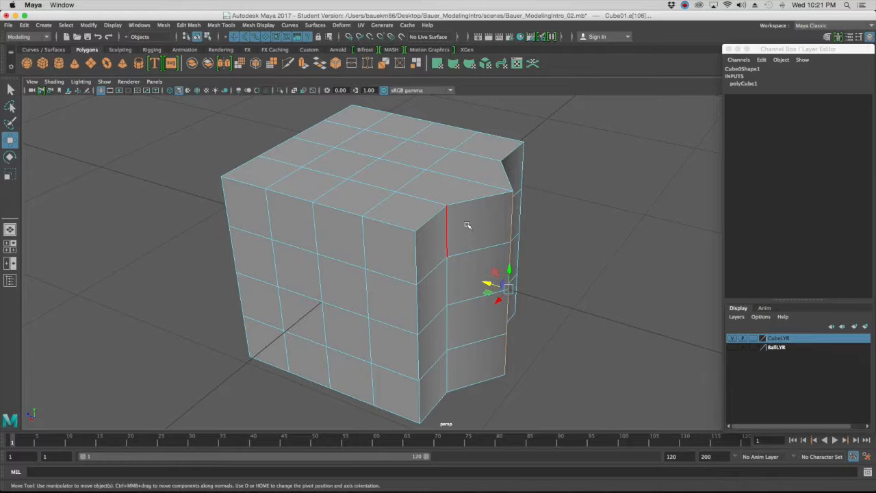
- Clear the edge selection and switch the cube to vertex component mode
alt+drag(594, 233, 576, 234)
scroll(575, 227, down, 5)
scroll(575, 234, up, 4)
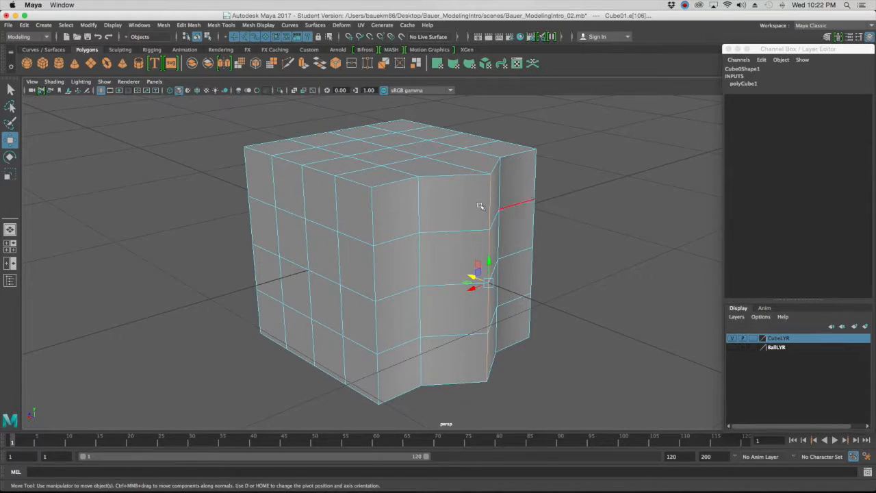
click(537, 211)
right_click(515, 203)
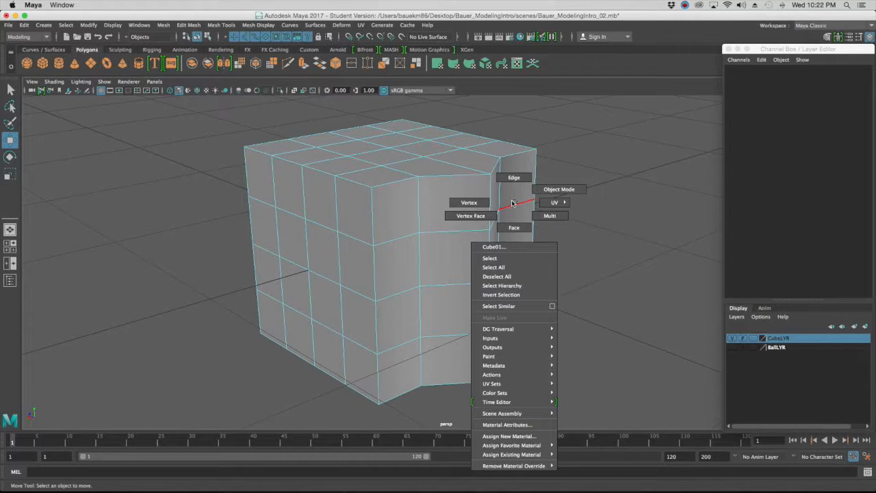
right_drag(512, 203, 427, 202)
right_drag(474, 201, 473, 202)
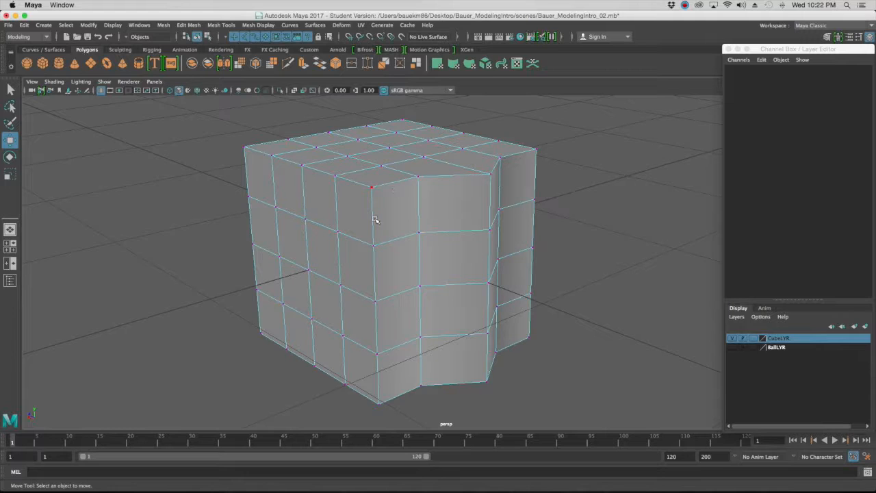
- Select the cube's front top corner vertex, then the neighbouring vertex along the deformed side's top edge instead
click(370, 188)
click(417, 176)
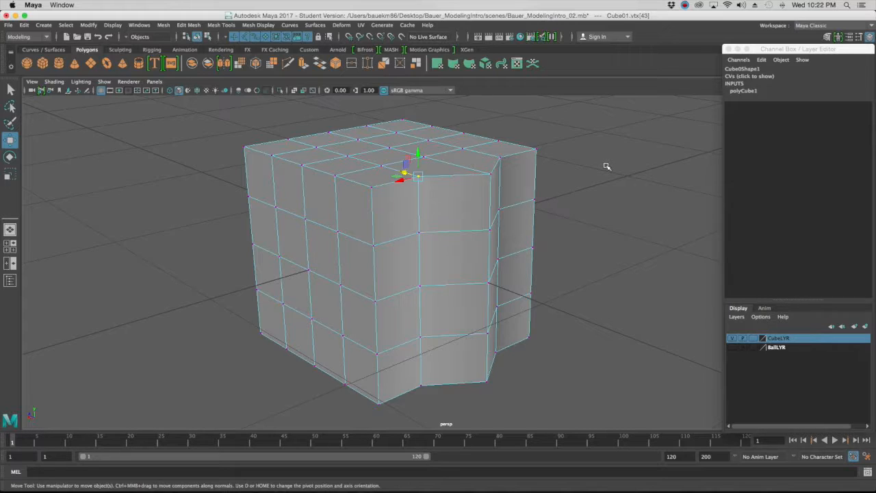
alt+drag(568, 138, 539, 155)
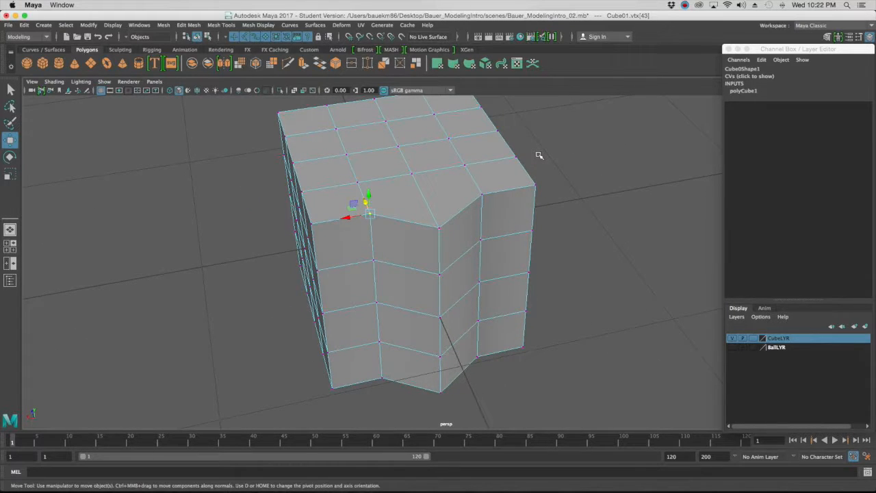
alt+drag(445, 175, 485, 166)
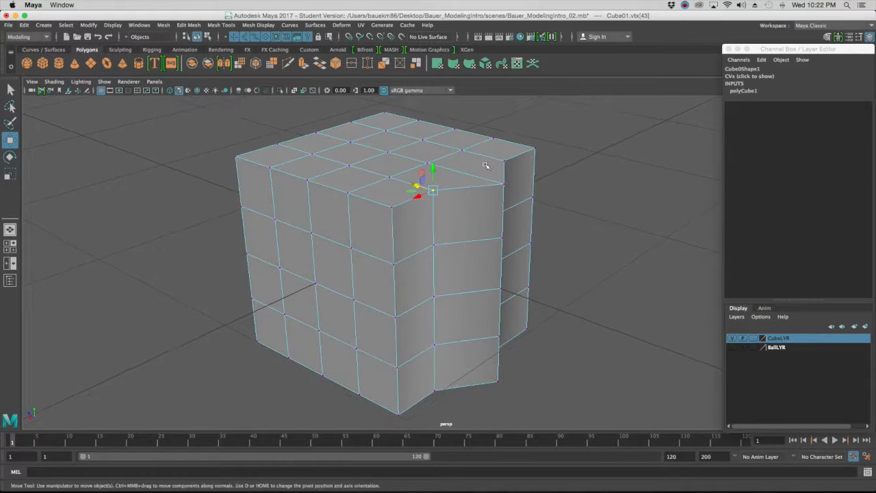
- Try the Scale and Rotate tools on the single selected vertex, ending back on the Move tool
key(r)
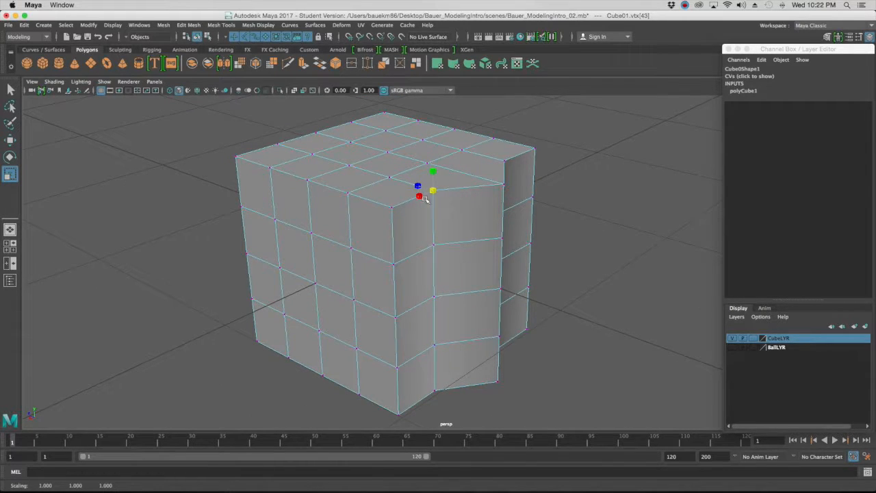
key(w)
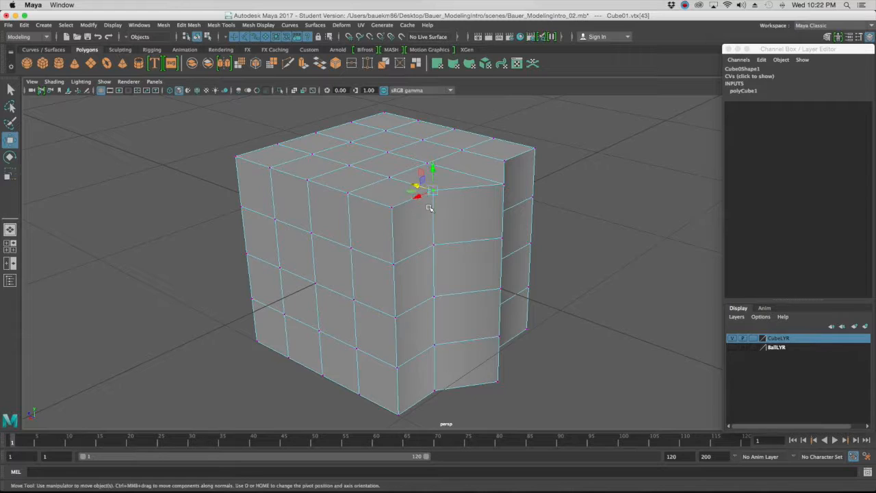
key(e)
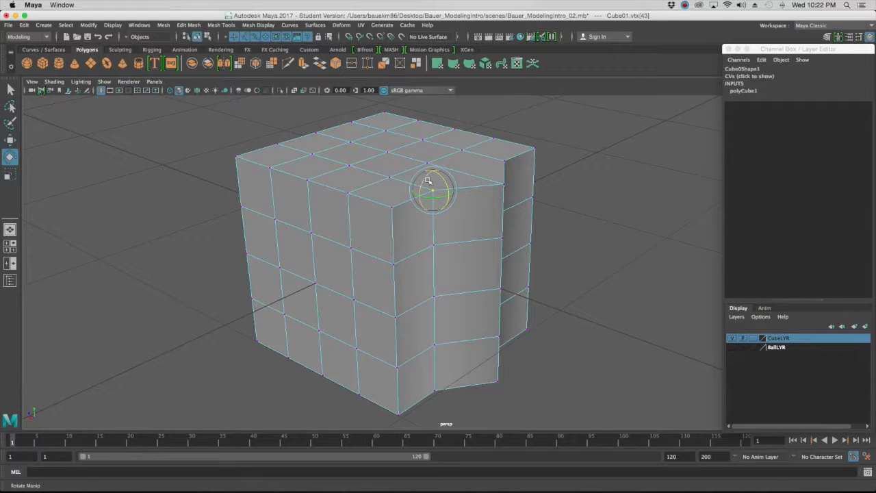
key(w)
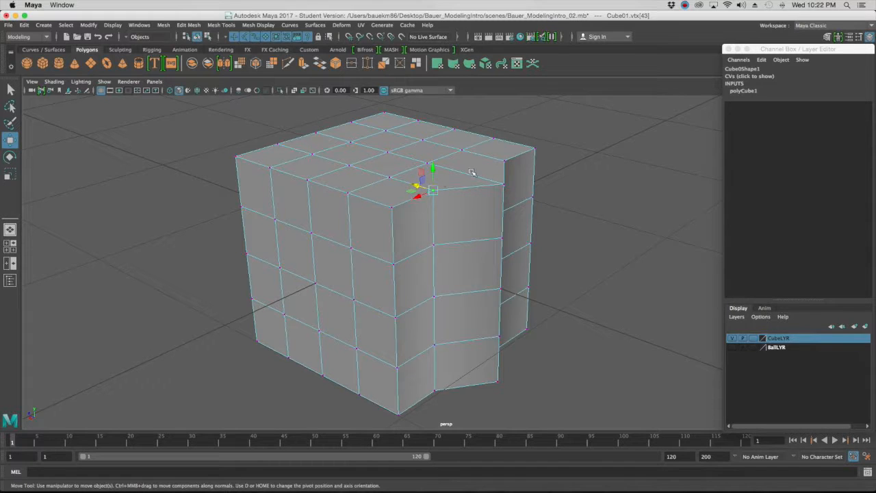
alt+drag(611, 143, 600, 137)
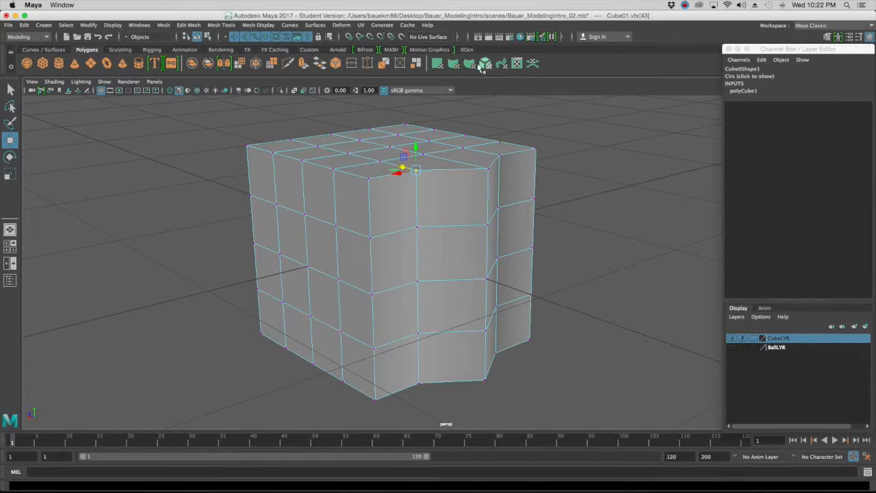
- Move the two top corner vertices of the deformed side face inward, one at a time
click(538, 147)
alt+drag(538, 149, 528, 168)
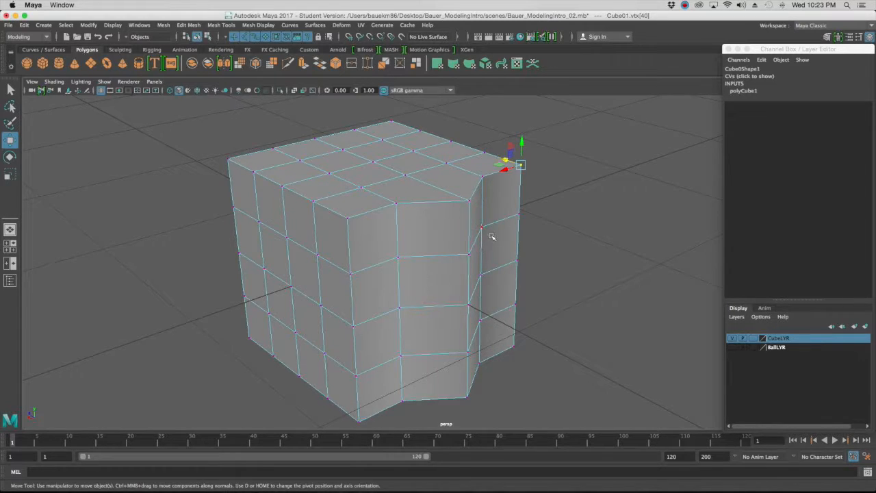
alt+drag(556, 183, 517, 202)
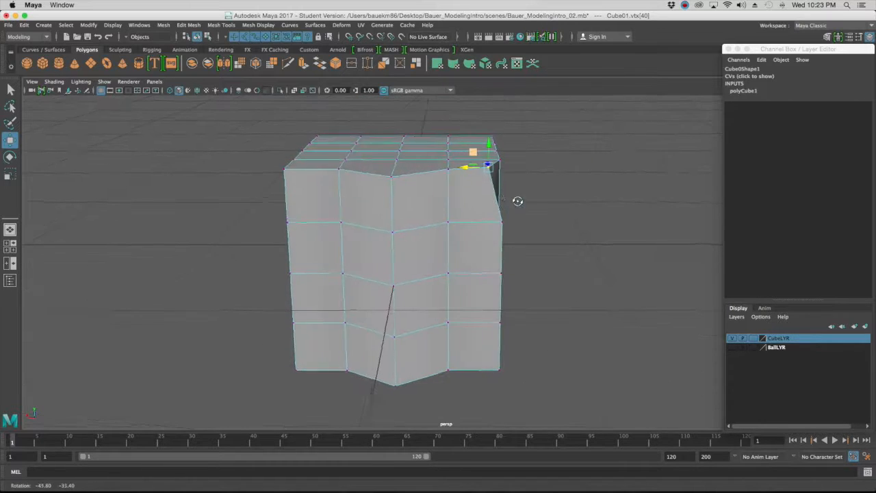
click(285, 170)
drag(260, 166, 282, 169)
- Push the second and fourth vertices of the deformed side's middle column in toward the cube, one at a time
alt+drag(340, 190, 370, 199)
click(411, 234)
alt+drag(463, 251, 482, 218)
click(510, 328)
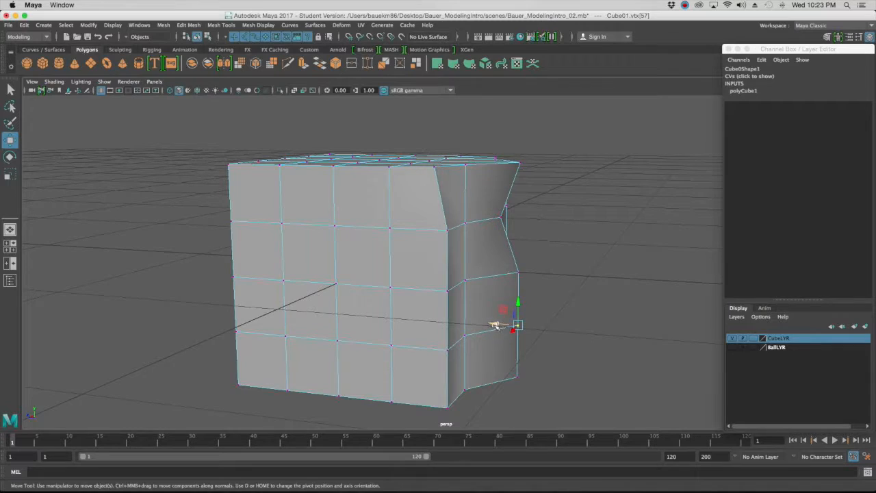
- Select the single vertex in the second row from the top, one column beside the deformed side's middle column
mouse_move(481, 321)
alt+mouse_down()
mouse_move(499, 319)
mouse_move(471, 323)
mouse_move(500, 335)
mouse_move(485, 349)
mouse_move(547, 319)
mouse_move(524, 344)
mouse_move(513, 319)
mouse_move(493, 334)
mouse_move(469, 321)
mouse_move(465, 303)
mouse_move(459, 313)
mouse_move(472, 320)
mouse_move(459, 319)
mouse_move(495, 314)
alt+mouse_up()
scroll(527, 282, down, 3)
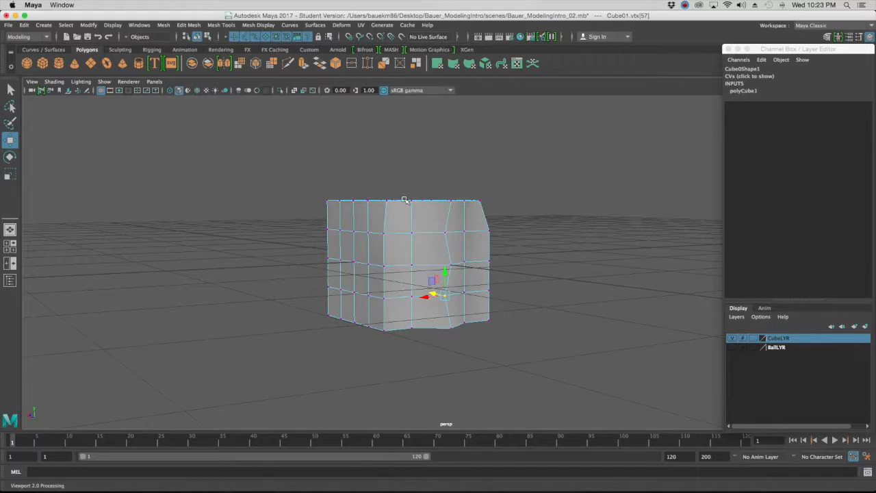
click(412, 234)
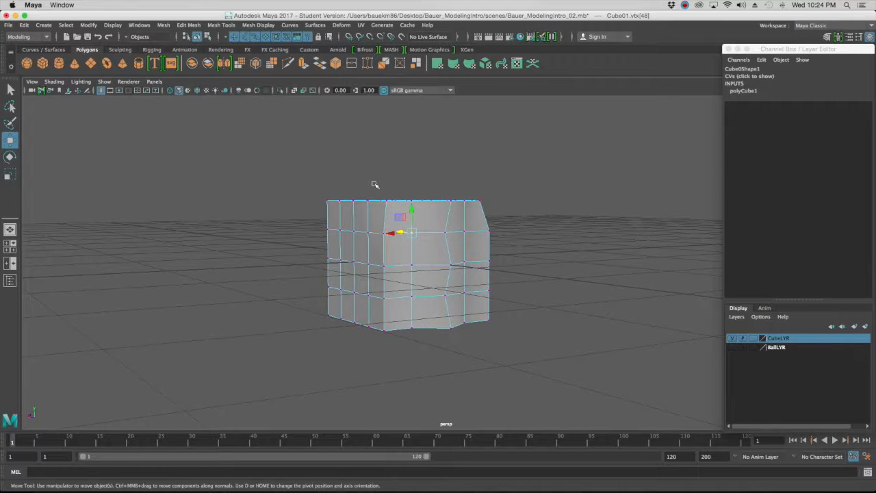
alt+drag(260, 141, 355, 158)
- Show the four-view layout, enlarge the cube in the top and front views, and fill the workspace with the front view
key(space)
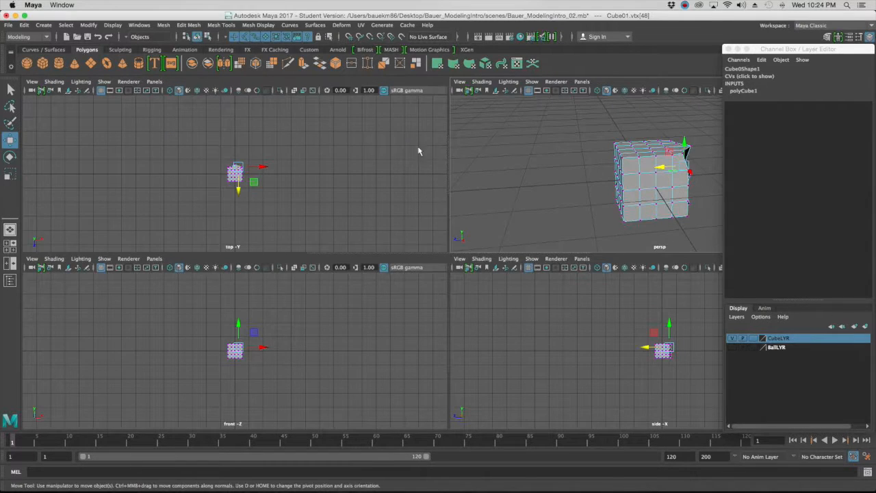
scroll(238, 122, up, 5)
scroll(350, 359, up, 5)
scroll(343, 355, up, 6)
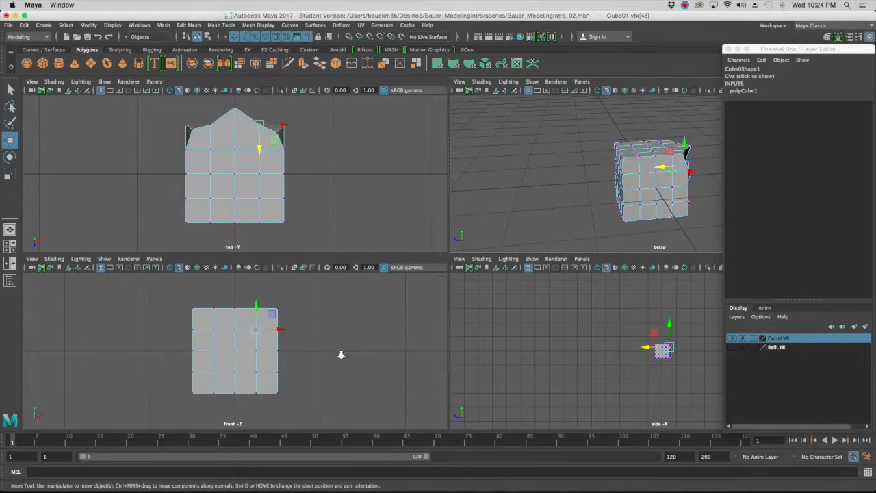
scroll(327, 347, down, 6)
scroll(326, 347, up, 4)
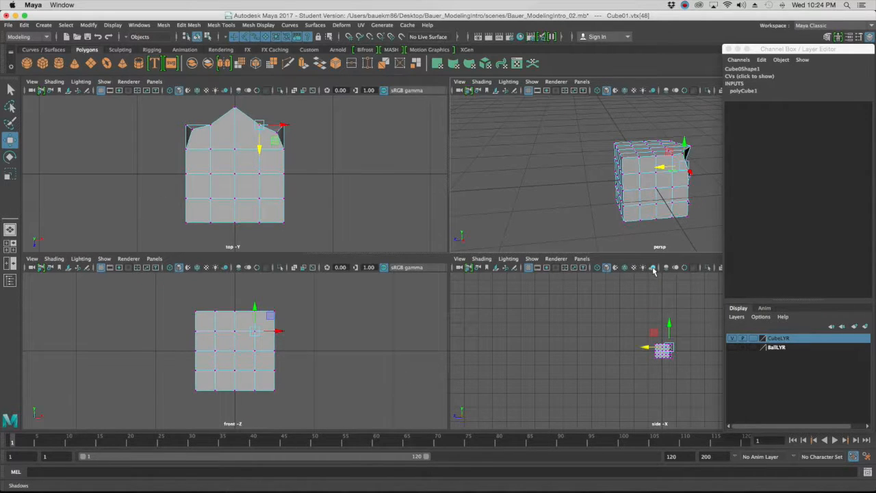
scroll(263, 342, down, 3)
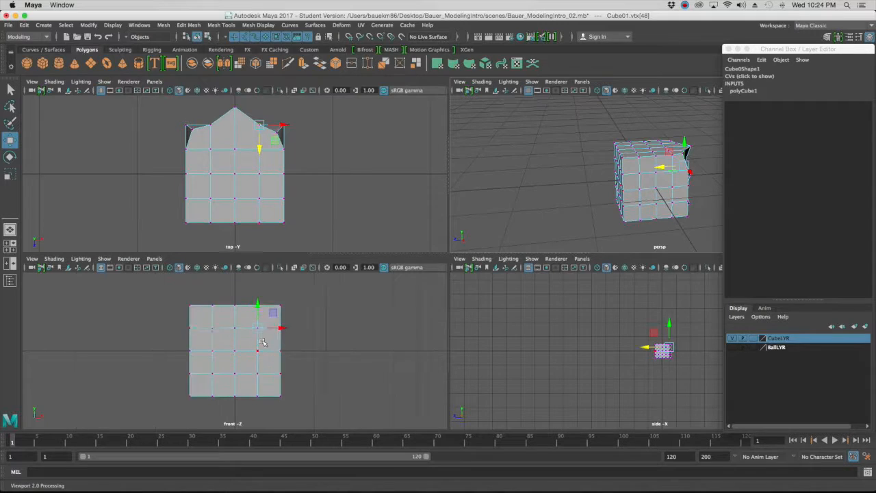
scroll(262, 341, up, 5)
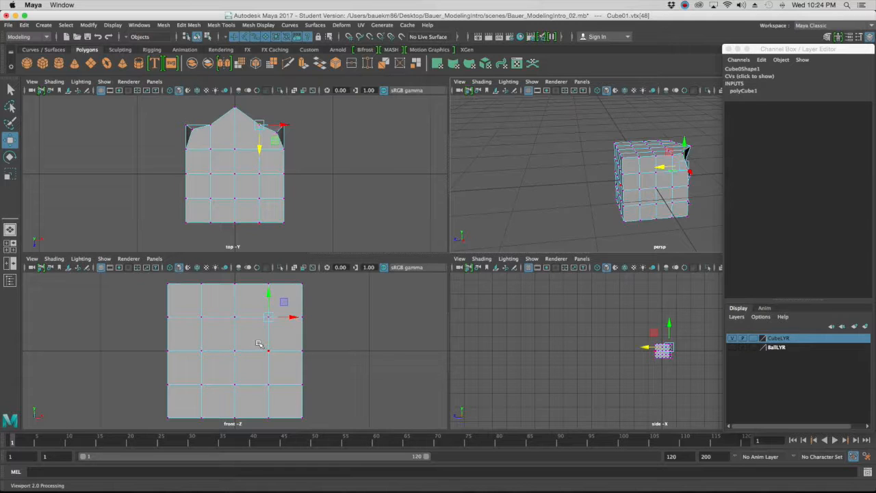
scroll(226, 326, down, 4)
scroll(227, 326, up, 3)
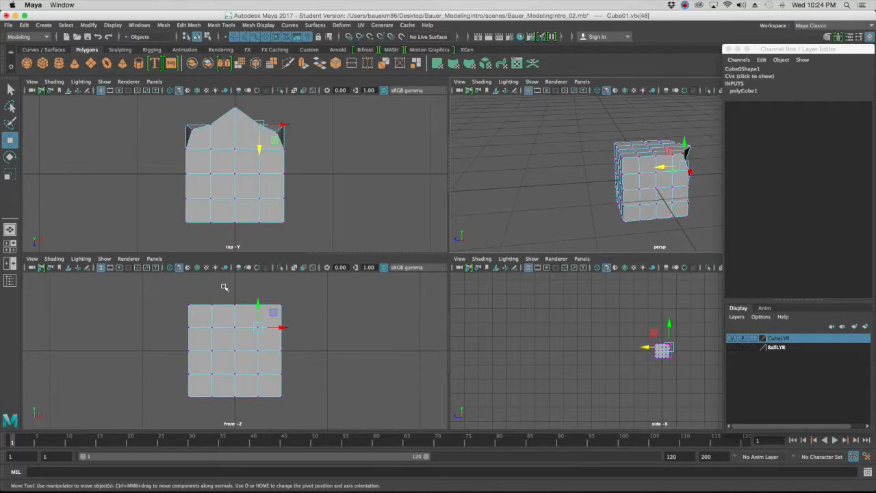
key(space)
scroll(324, 274, up, 3)
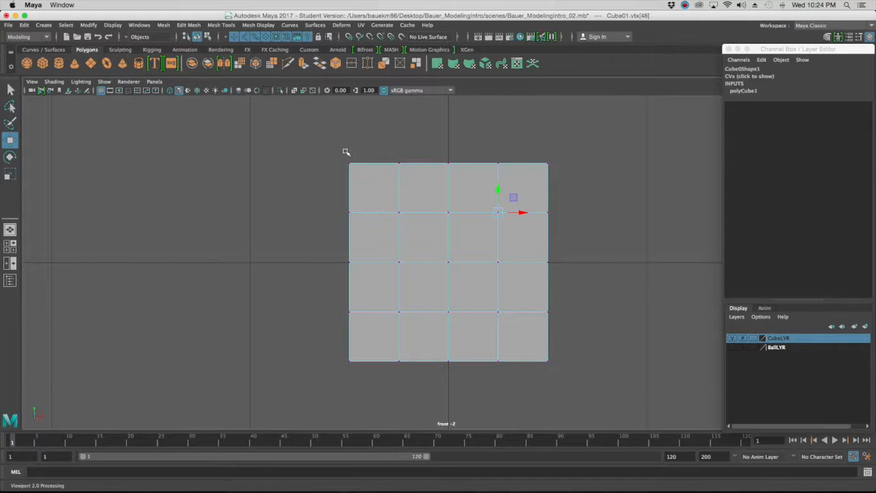
- Select all vertices along the cube's left edge in the front view, try scaling them together, and undo the scaling
drag(295, 126, 382, 402)
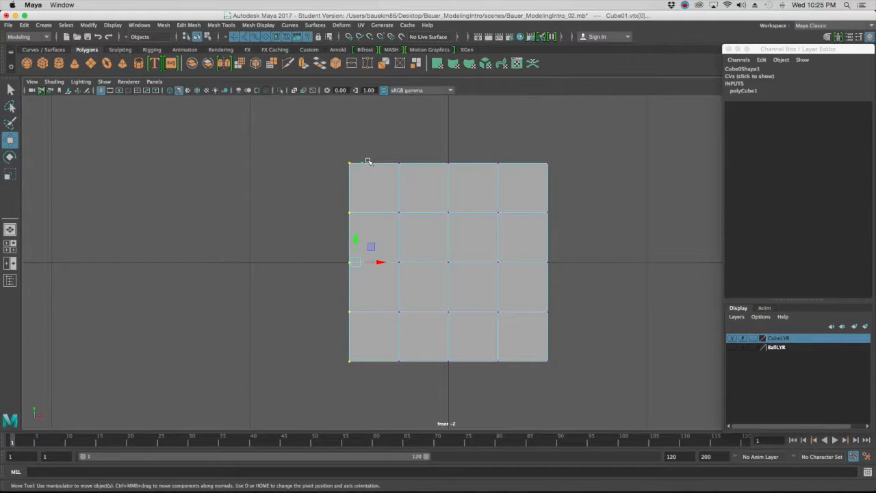
drag(332, 131, 358, 430)
key(r)
drag(351, 263, 405, 267)
drag(349, 261, 385, 175)
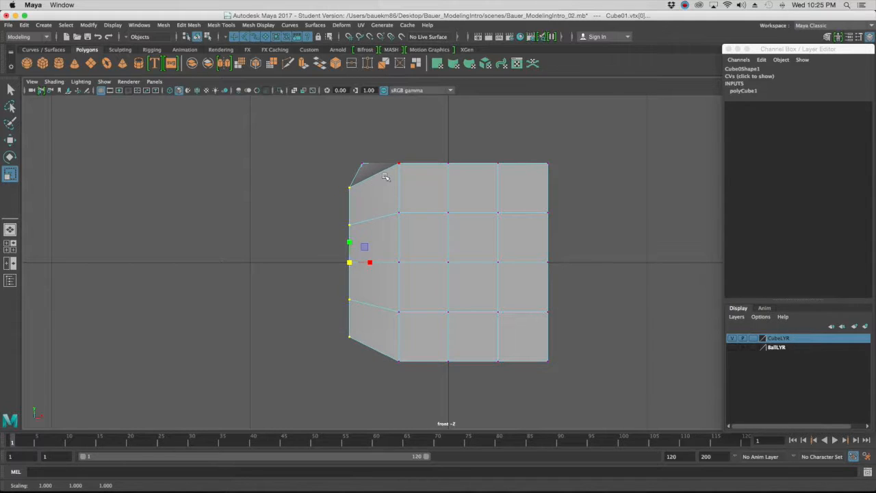
key(super+z)
key(super+z)
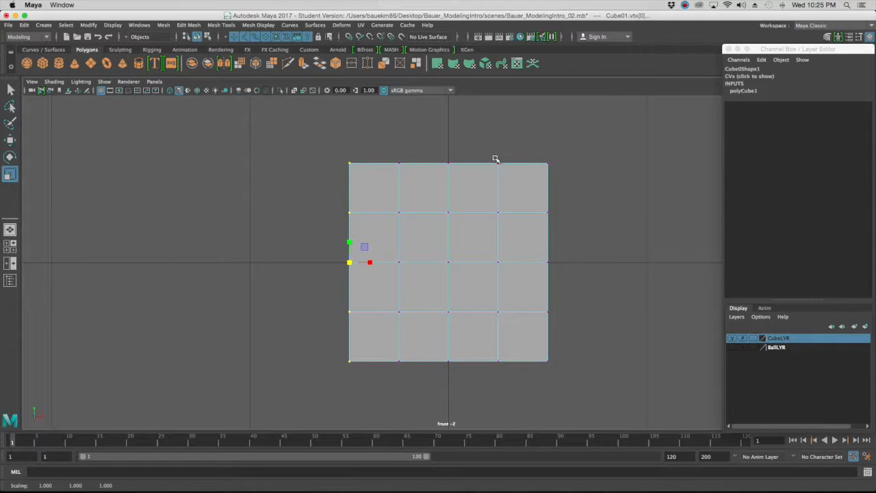
- Add the vertices along the cube's right edge to the selection, try scaling both outer columns, and undo the scaling
drag(586, 137, 543, 381)
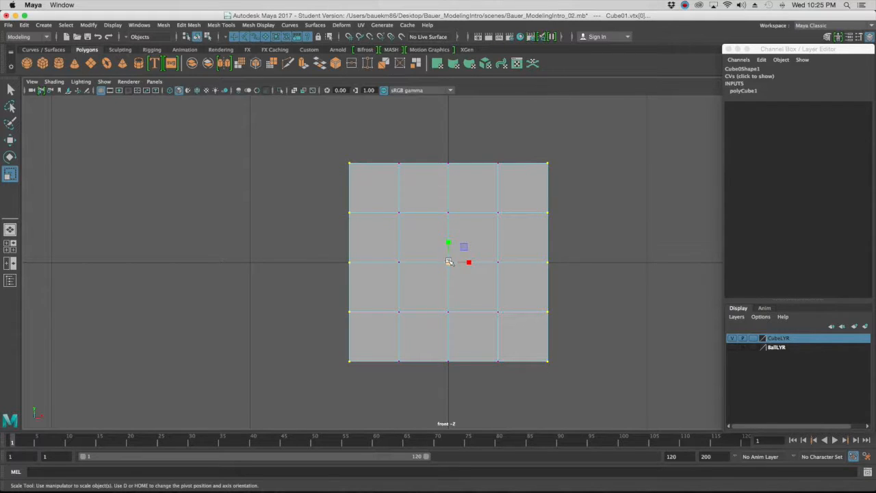
drag(448, 250, 448, 225)
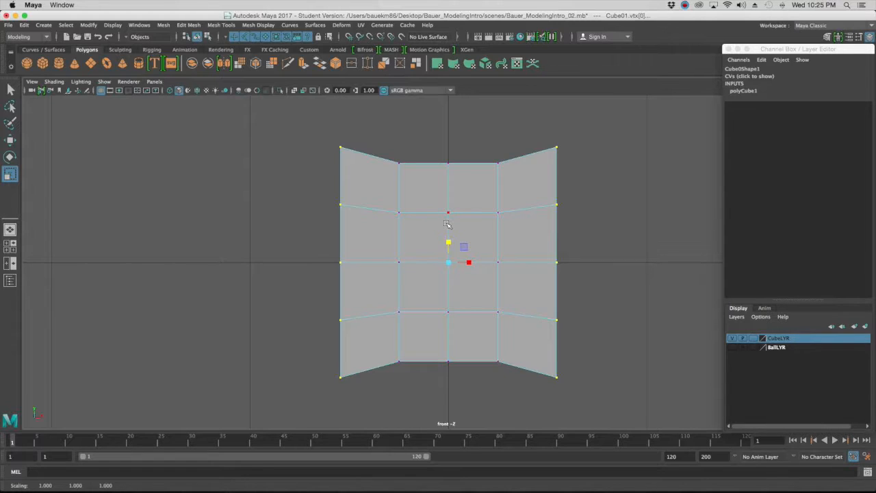
click(499, 211)
key(ctrl+z)
key(ctrl+z)
key(ctrl+z)
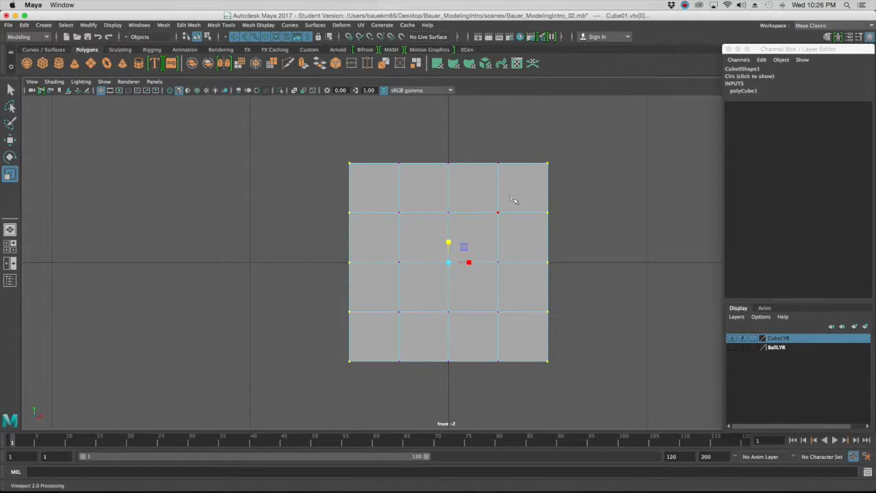
- Try rotating the two outer columns of vertices together in the front view, and undo the rotation
key(e)
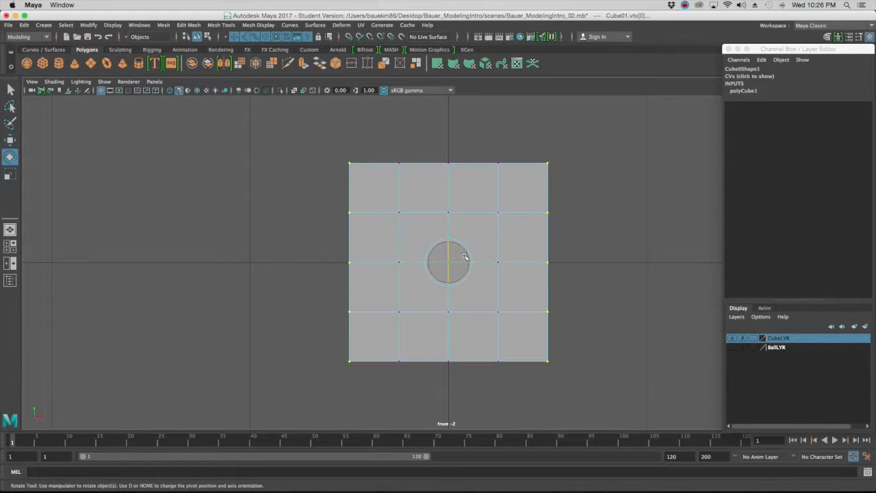
mouse_move(467, 252)
mouse_down()
mouse_move(460, 242)
mouse_move(450, 258)
mouse_move(451, 247)
mouse_up()
key(super+z)
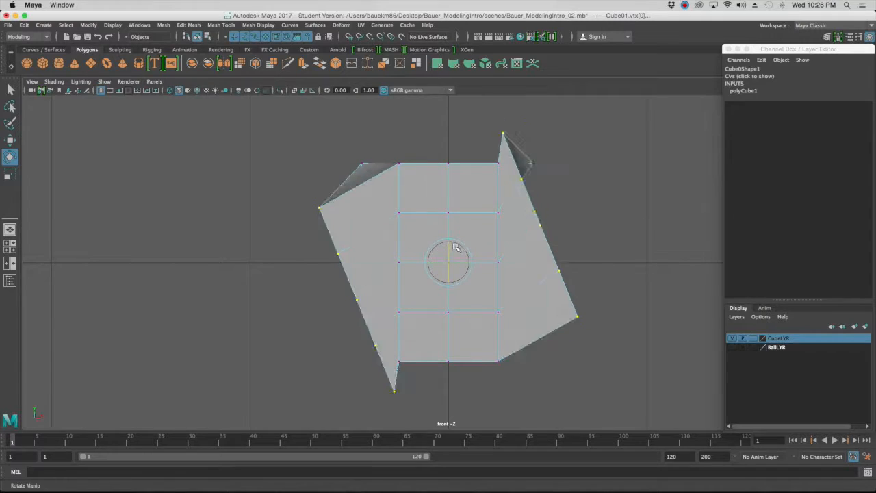
key(super+z)
- Return to the full-size perspective view and clear the vertex selection
key(space)
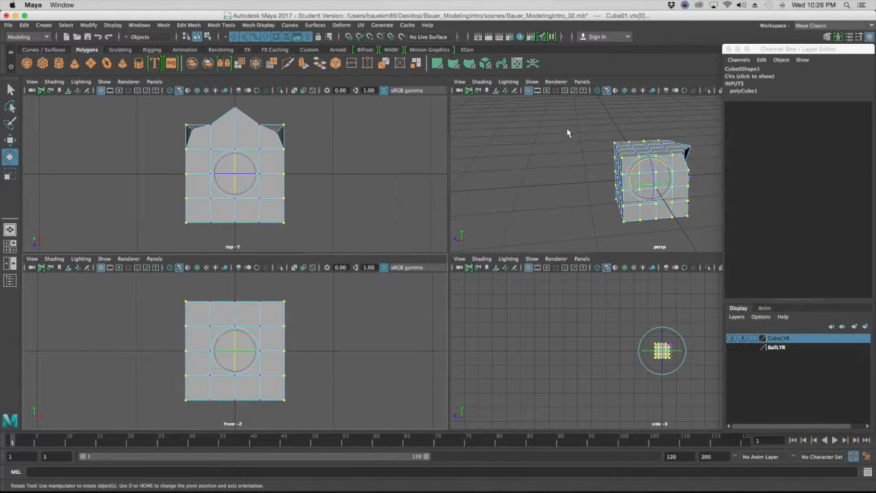
key(space)
alt+drag(571, 210, 411, 219)
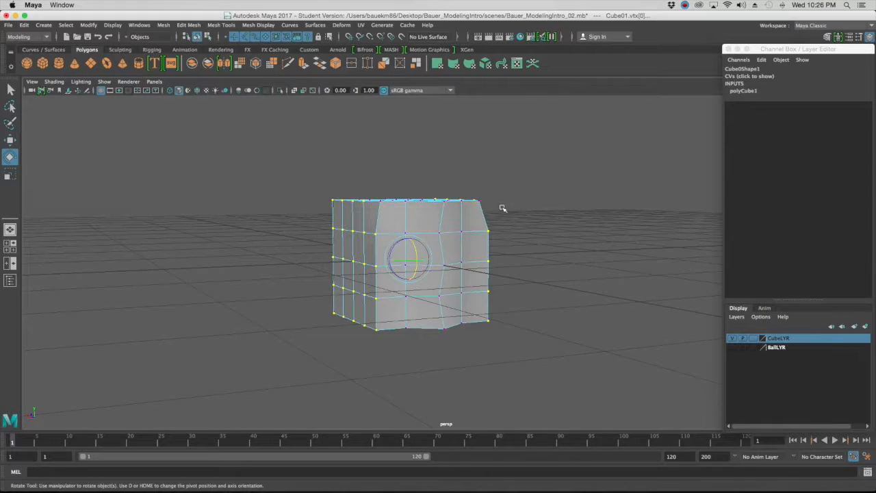
click(559, 202)
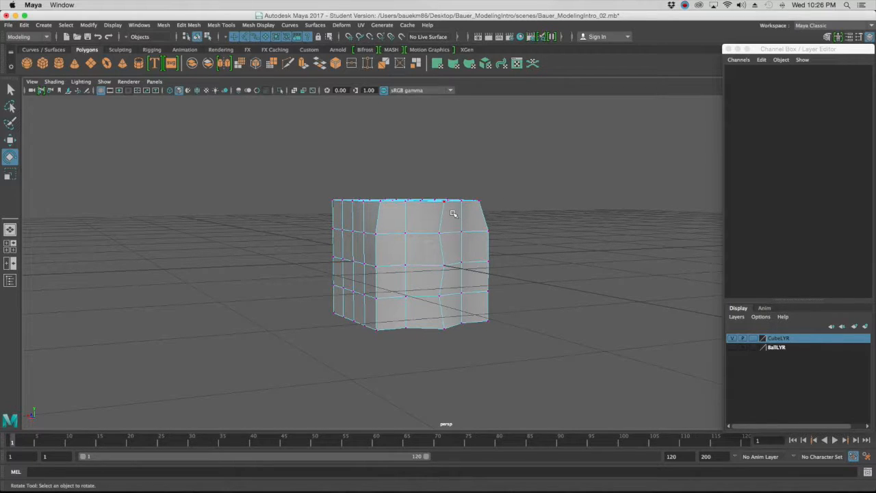
scroll(453, 214, up, 5)
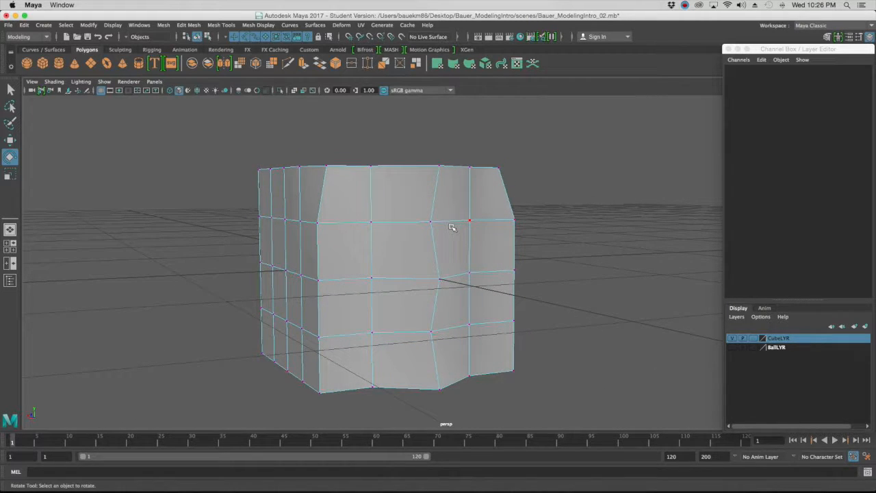
- Switch the cube from vertex to face selection and select single faces one after another on its flat side with the Select tool
click(445, 223)
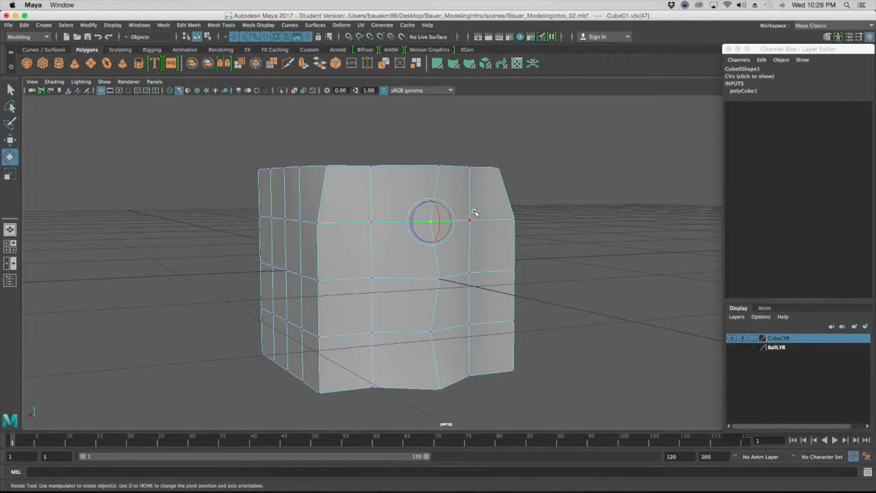
right_click(474, 212)
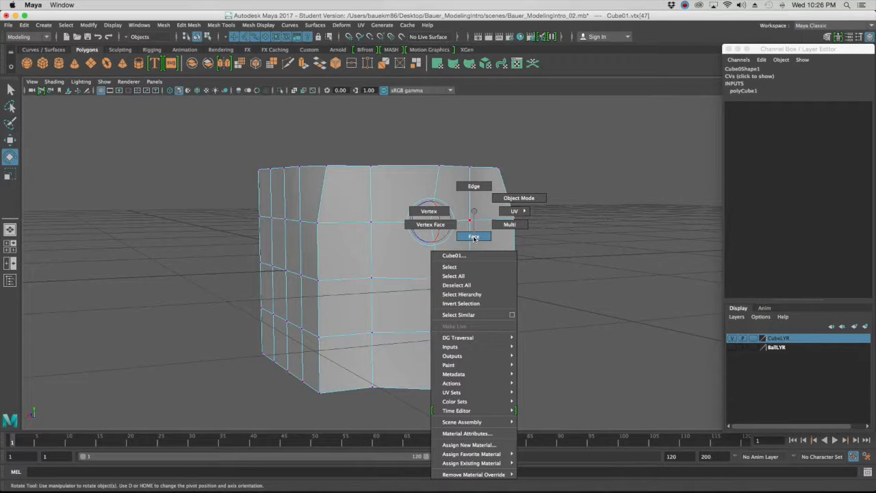
click(474, 237)
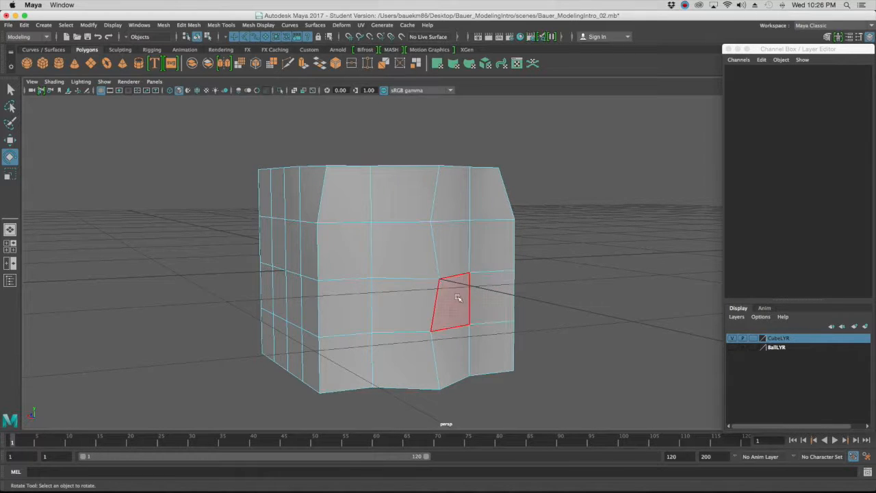
alt+drag(319, 325, 360, 326)
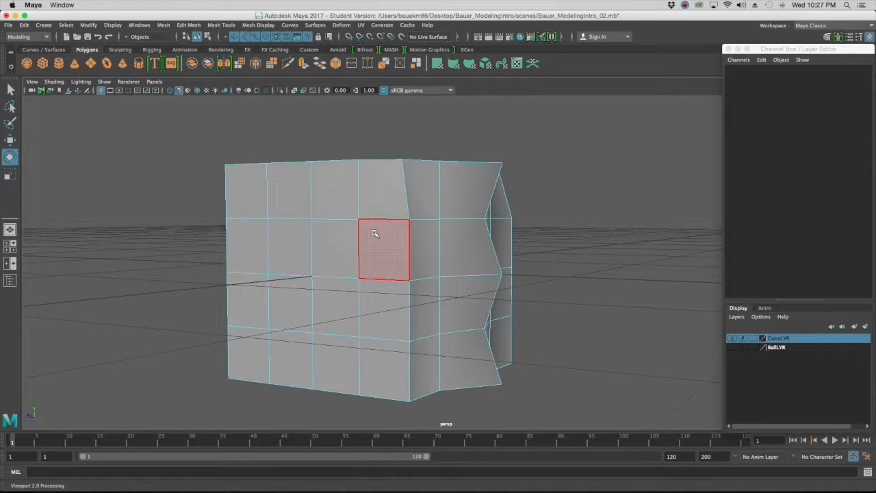
click(339, 235)
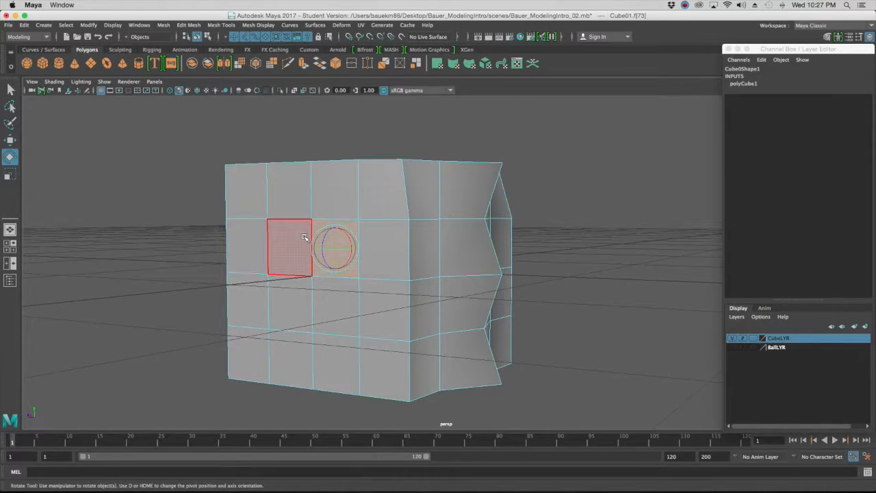
click(302, 237)
click(259, 231)
click(252, 197)
click(291, 207)
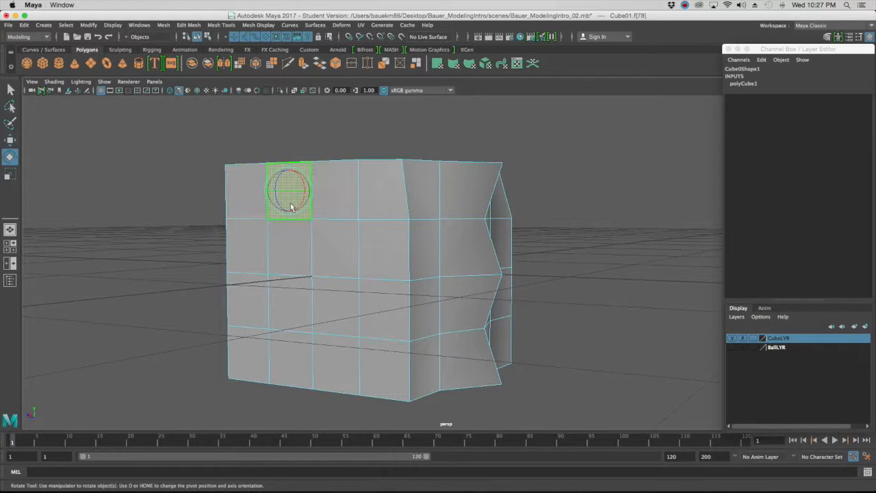
key(q)
click(372, 196)
click(395, 235)
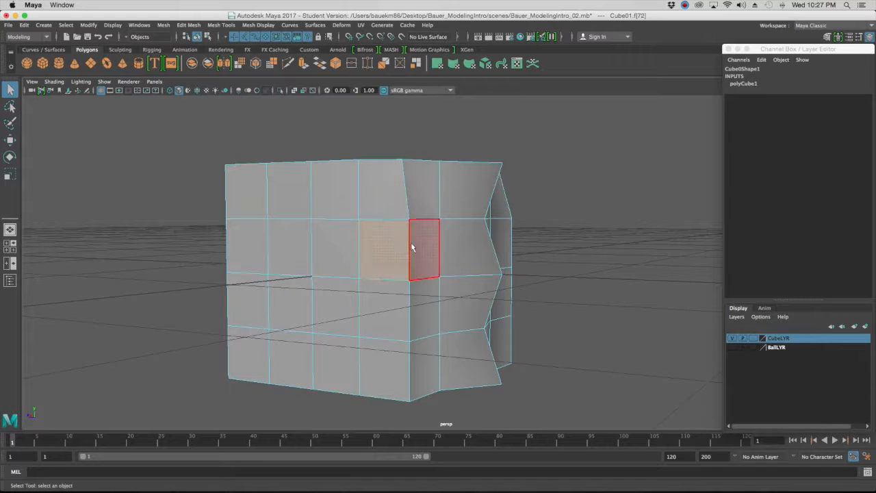
- Switch to vertex selection to pick corner vertices of the selected face, and return to face selection with that face selected
right_drag(400, 238, 358, 218)
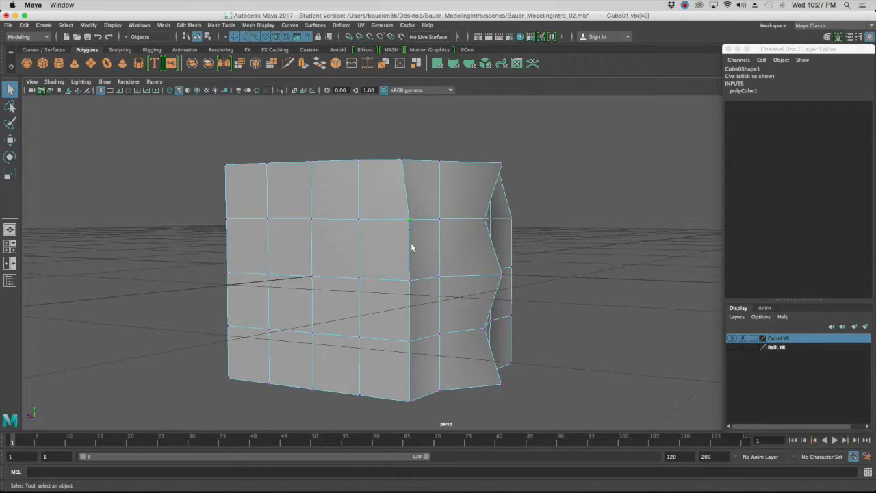
click(410, 281)
mouse_move(365, 244)
right_down()
mouse_move(390, 237)
mouse_move(373, 240)
right_up()
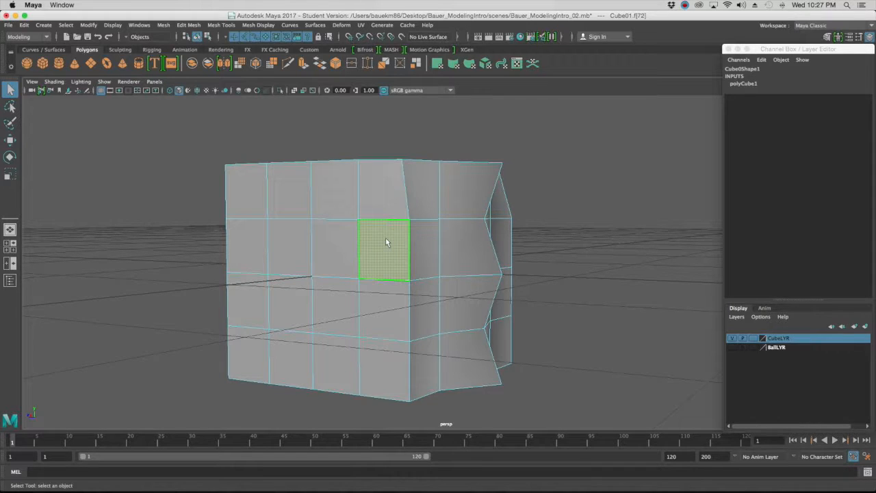
- Move the selected face outward from the cube and scale it down
key(w)
alt+drag(385, 243, 554, 322)
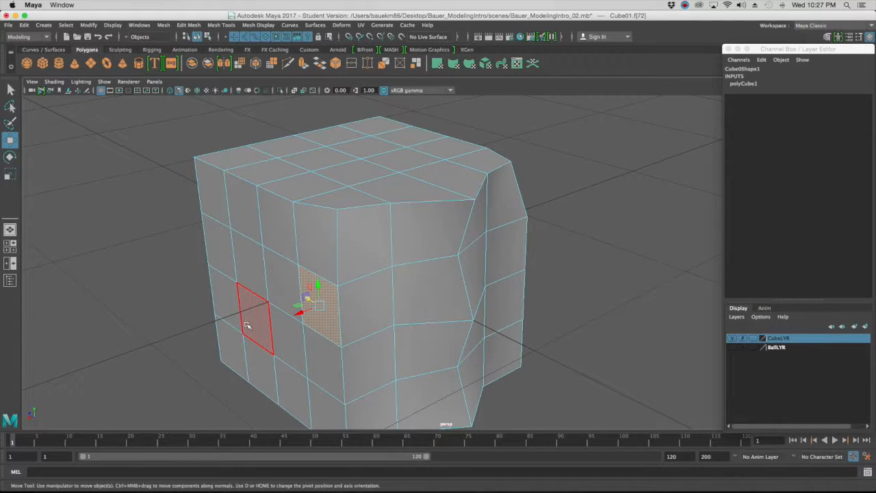
alt+drag(301, 315, 351, 298)
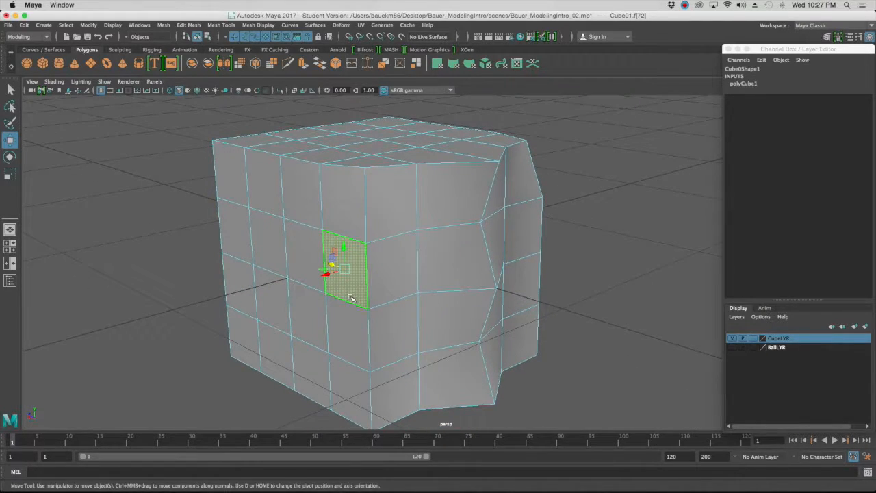
drag(327, 270, 370, 305)
key(r)
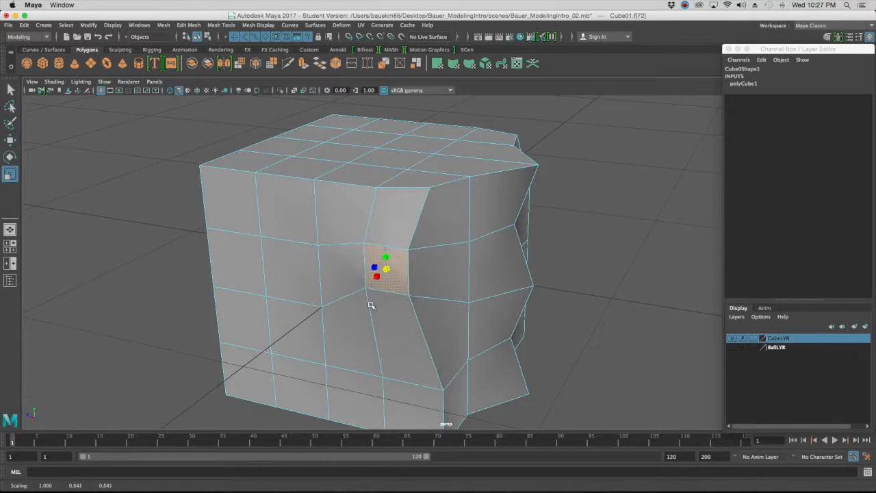
- Rotate the pulled-out face about its centre and clear the face selection
key(e)
drag(384, 263, 387, 254)
alt+drag(443, 299, 412, 288)
drag(318, 236, 393, 247)
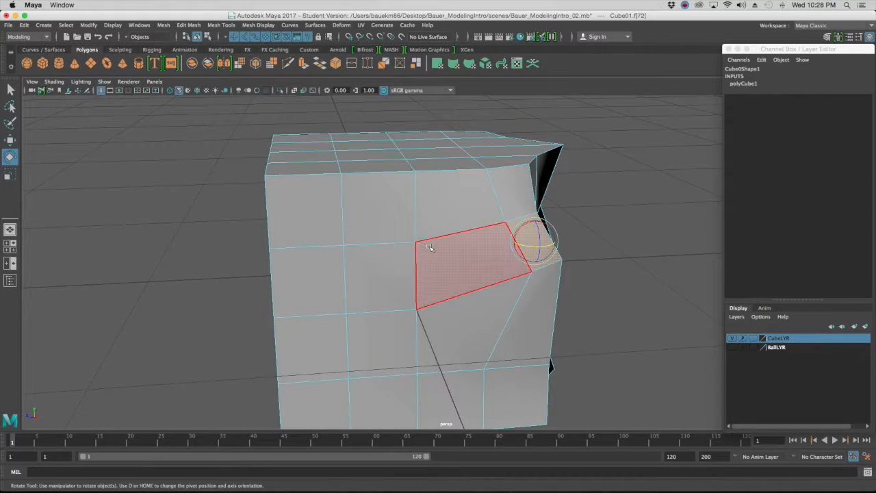
scroll(579, 291, down, 5)
click(602, 289)
- Try selecting columns of faces and the bottom row on another, undistorted side of the cube, and clear the selection
alt+drag(600, 289, 458, 243)
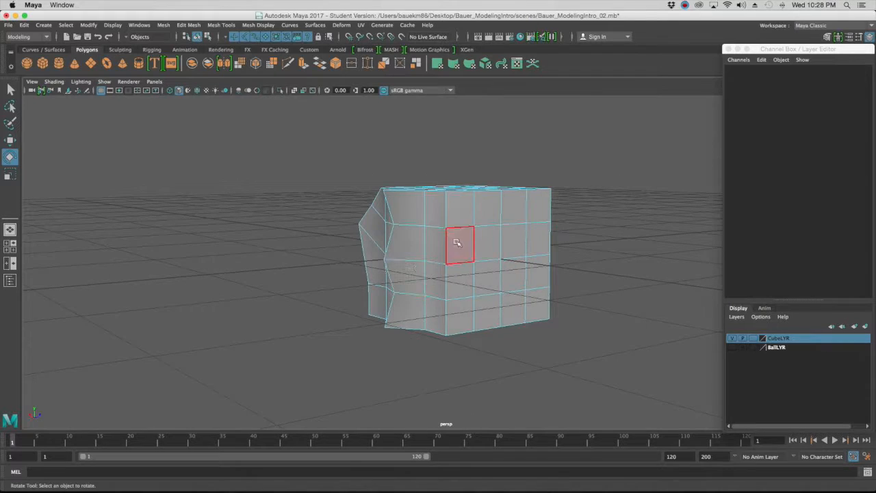
click(459, 243)
click(499, 234)
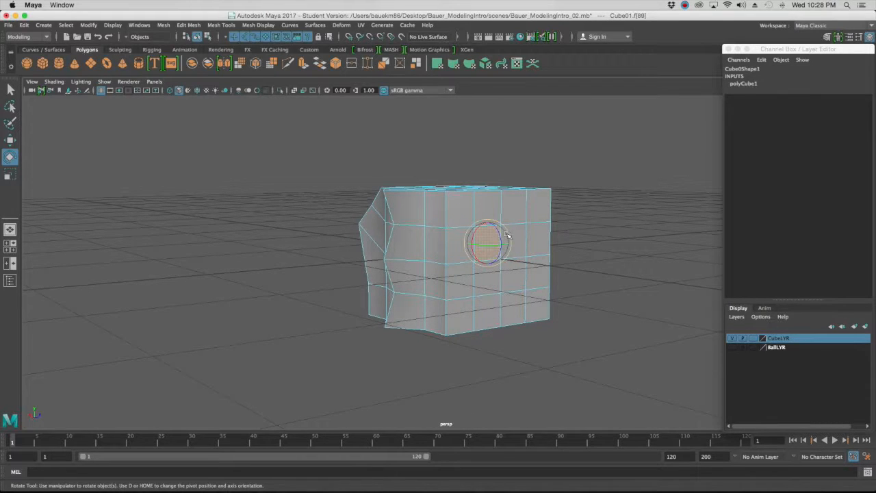
key(q)
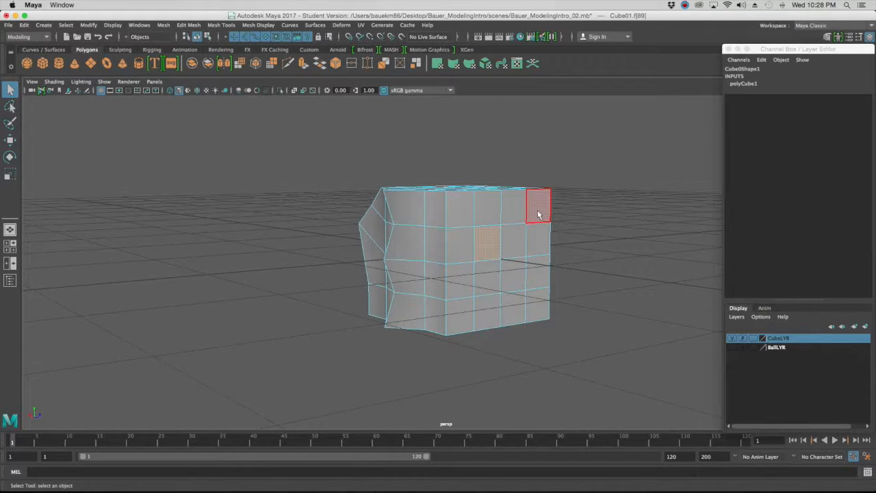
mouse_move(535, 218)
mouse_down()
mouse_move(532, 269)
mouse_move(546, 301)
mouse_move(485, 308)
mouse_move(488, 211)
mouse_up()
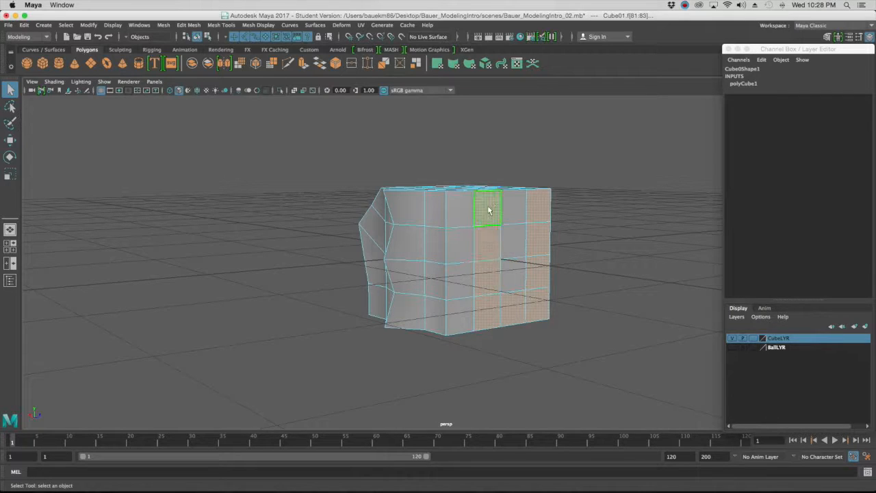
click(579, 245)
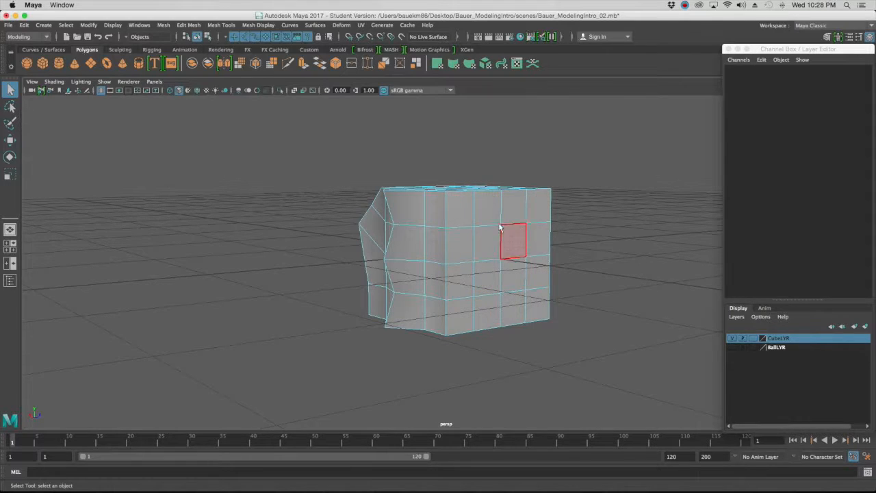
- Select all faces of the cube's undistorted side, starting from an upper corner face and extending around the border and into the middle
click(547, 215)
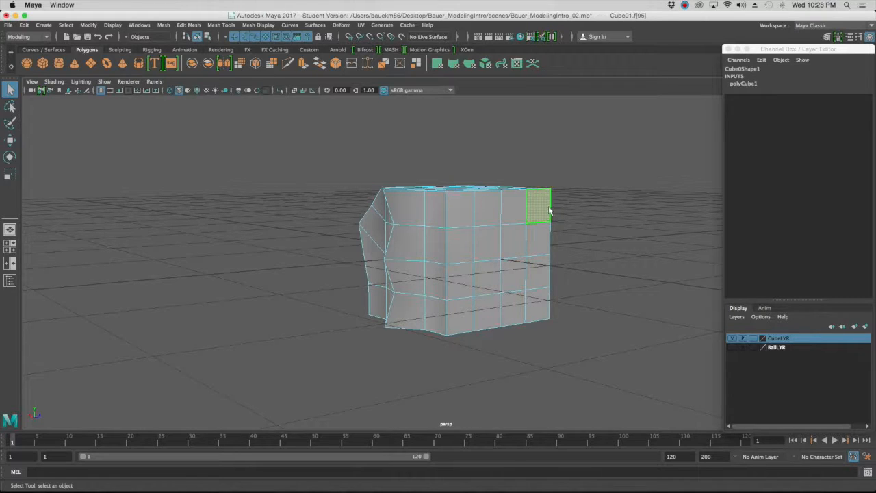
shift+double_click(459, 205)
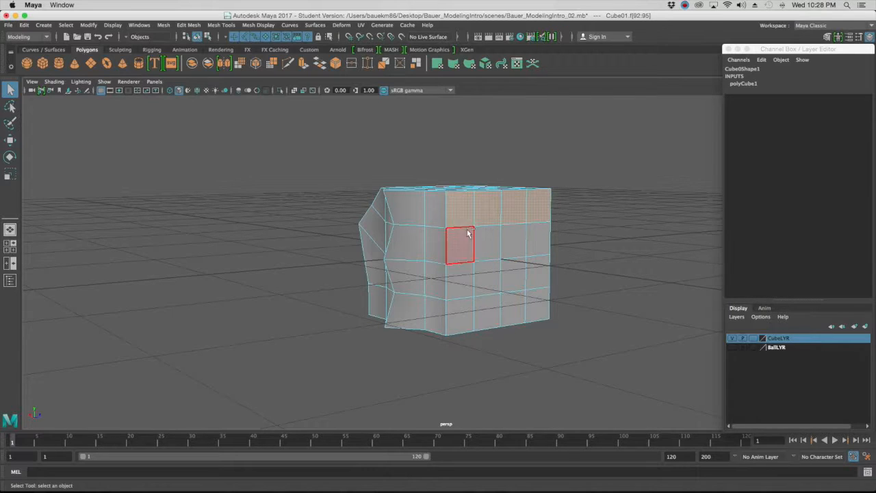
shift+double_click(468, 314)
shift+double_click(529, 307)
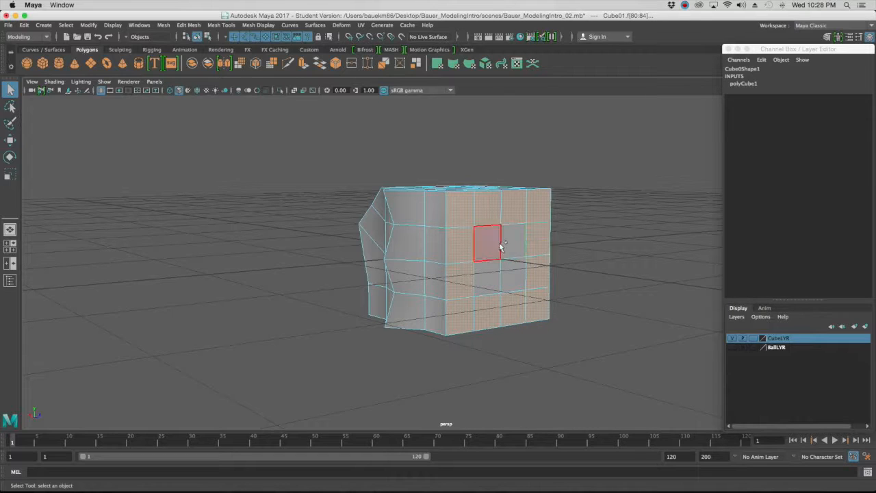
shift+click(489, 274)
shift+click(506, 270)
- Move the selected side's faces away from the cube and scale them up together
alt+drag(532, 220, 559, 268)
key(w)
key(r)
- Rotate the selected faces so the enlarged side tilts, return to Object Mode and clear the selection
key(e)
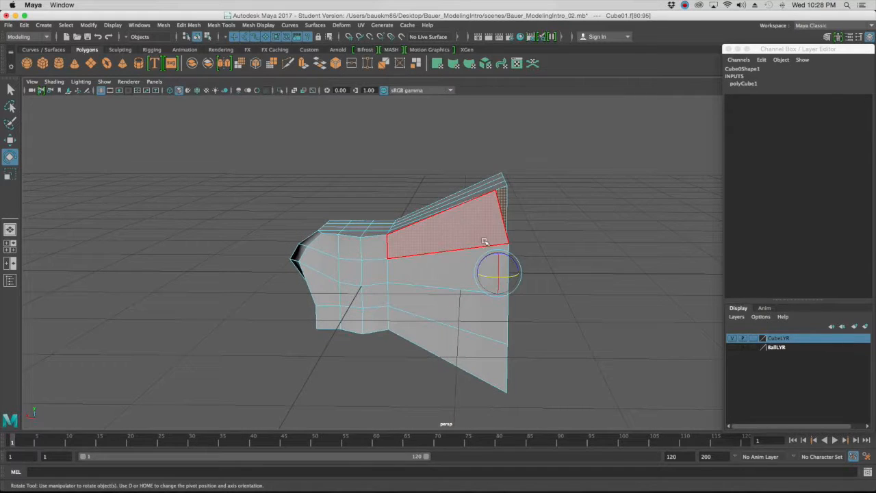
drag(497, 254, 479, 258)
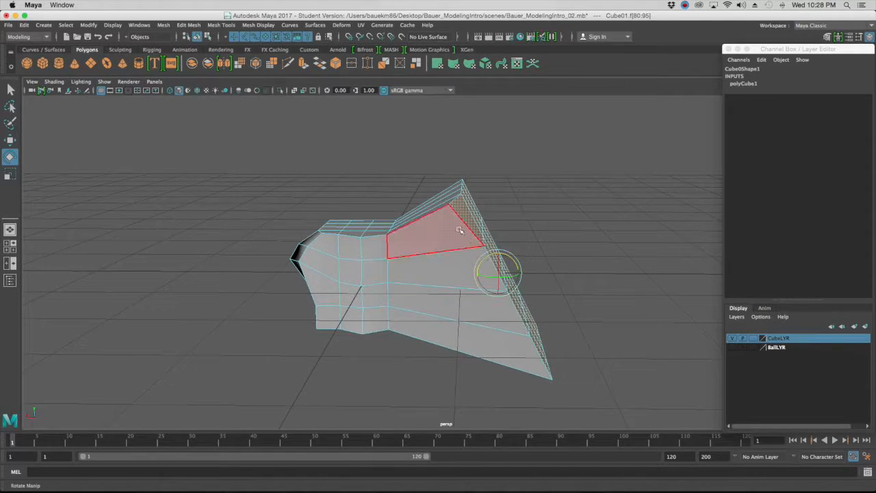
alt+drag(478, 218, 451, 231)
right_drag(451, 231, 600, 217)
click(600, 218)
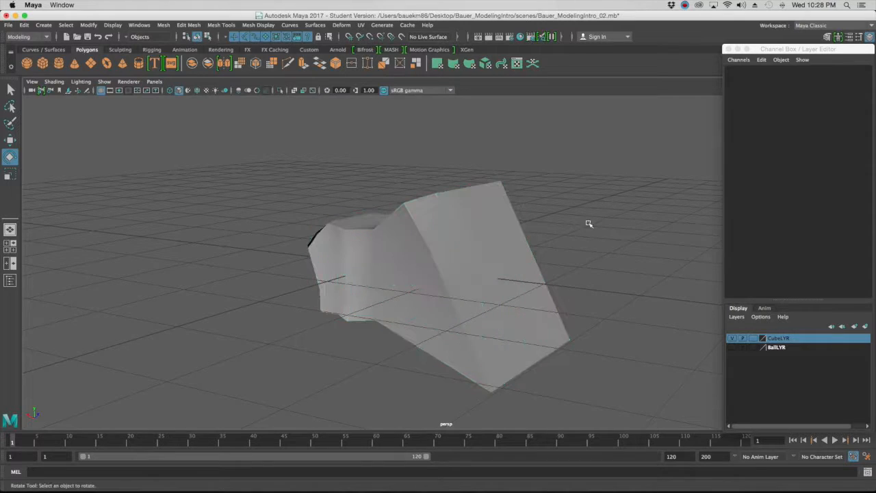
- Select the whole deformed cube as an object in the perspective view
mouse_move(512, 258)
alt+mouse_down()
mouse_move(490, 253)
mouse_move(508, 256)
alt+mouse_up()
alt+right_drag(509, 257, 513, 271)
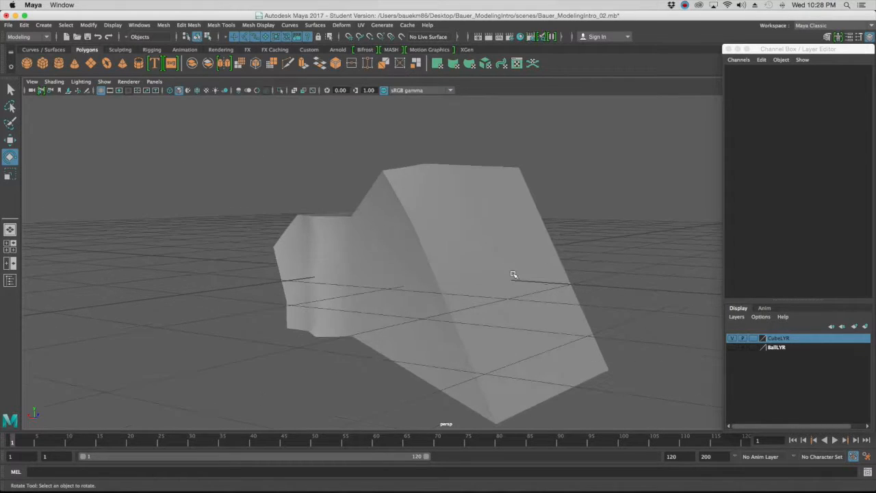
alt+middle_drag(513, 274, 507, 258)
alt+drag(520, 265, 500, 272)
click(479, 234)
scroll(488, 235, down, 6)
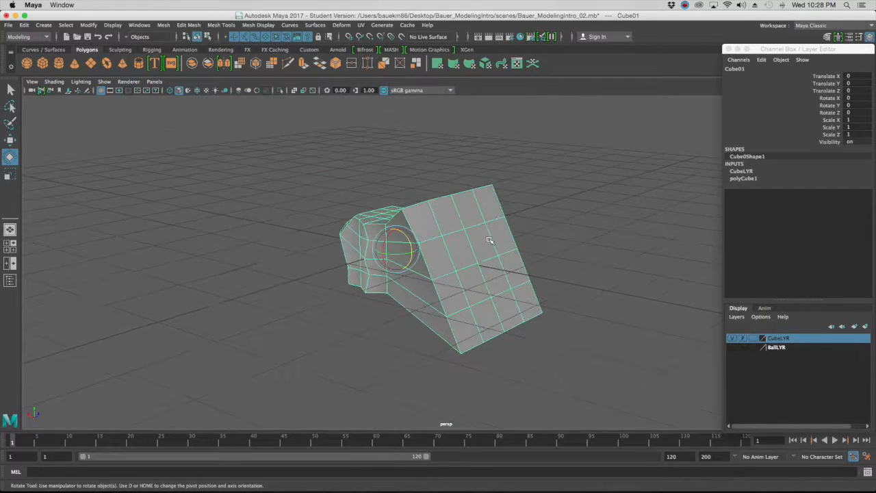
alt+drag(553, 210, 567, 233)
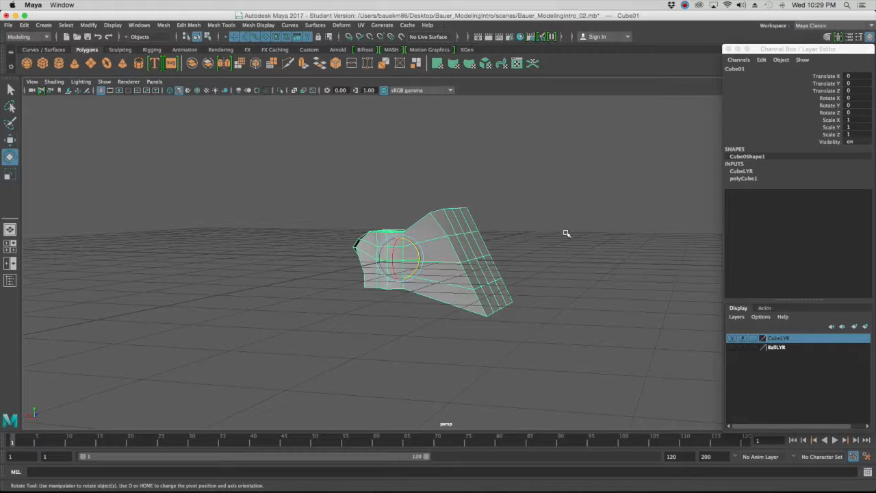
alt+drag(555, 278, 536, 281)
alt+drag(395, 262, 429, 265)
alt+drag(561, 310, 412, 308)
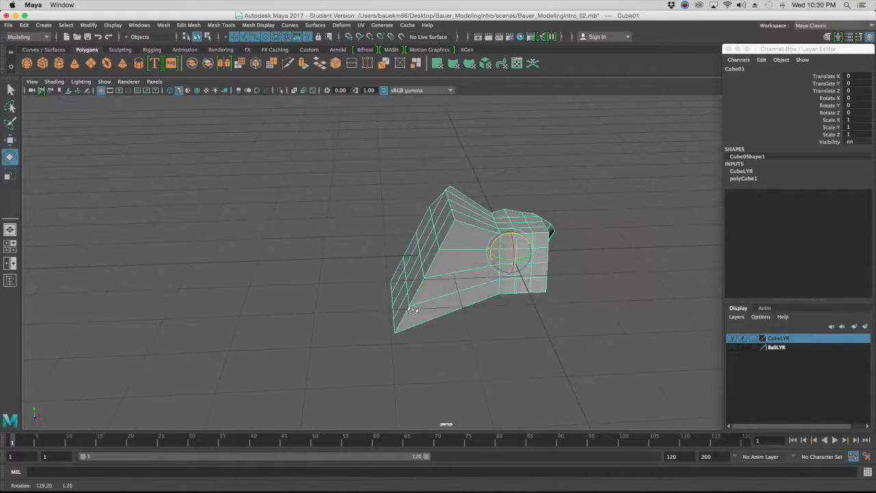